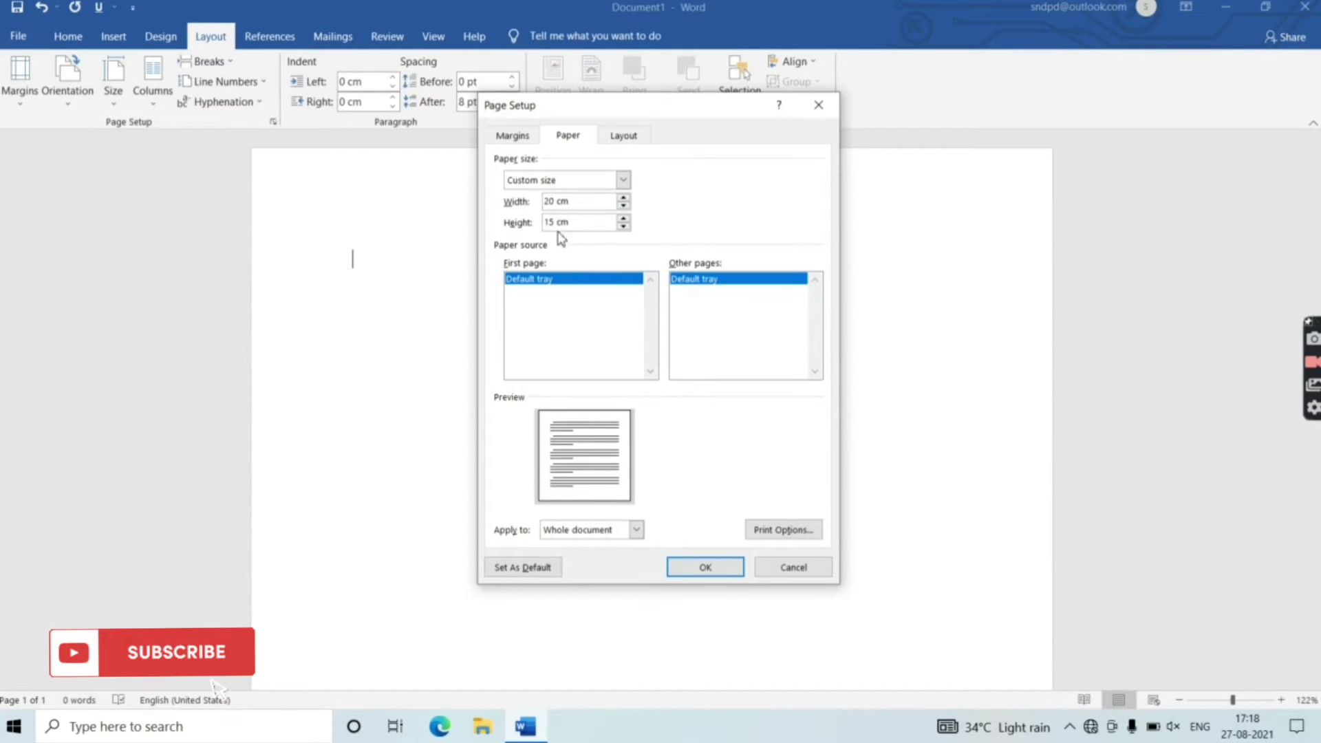
# Set the page to a custom 20 cm wide by 12 cm high size
pyautogui.press('BackSpace')
pyautogui.write('2')
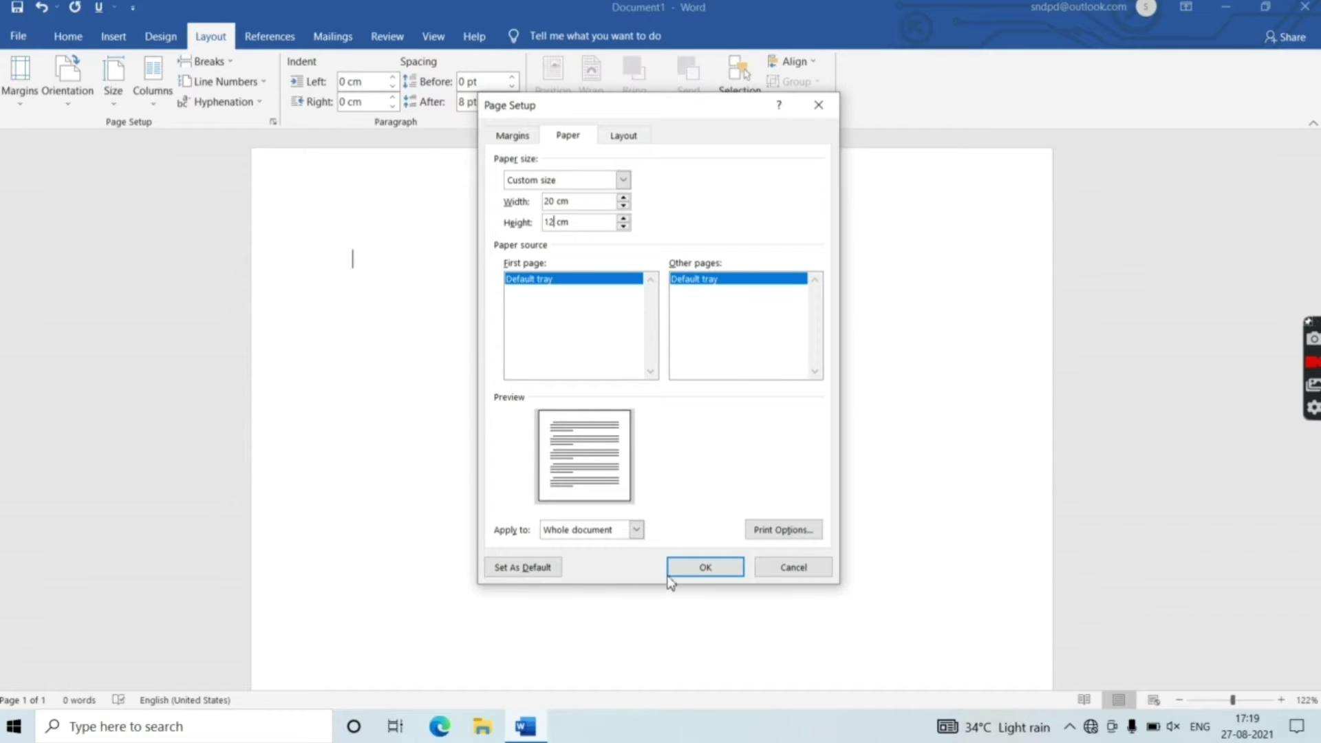
pyautogui.click(687, 569)
pyautogui.click(113, 36)
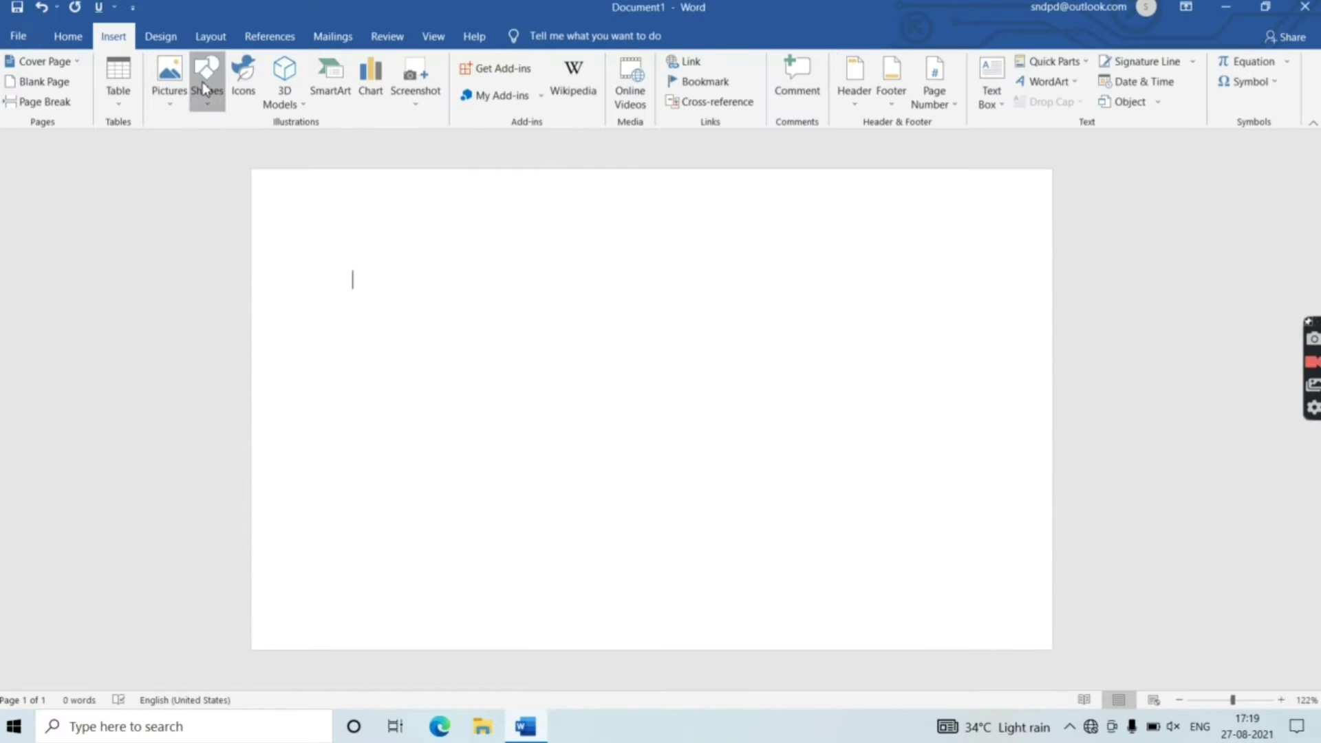
# Draw a rectangle covering the whole page and remove its outline
pyautogui.click(204, 89)
pyautogui.click(240, 144)
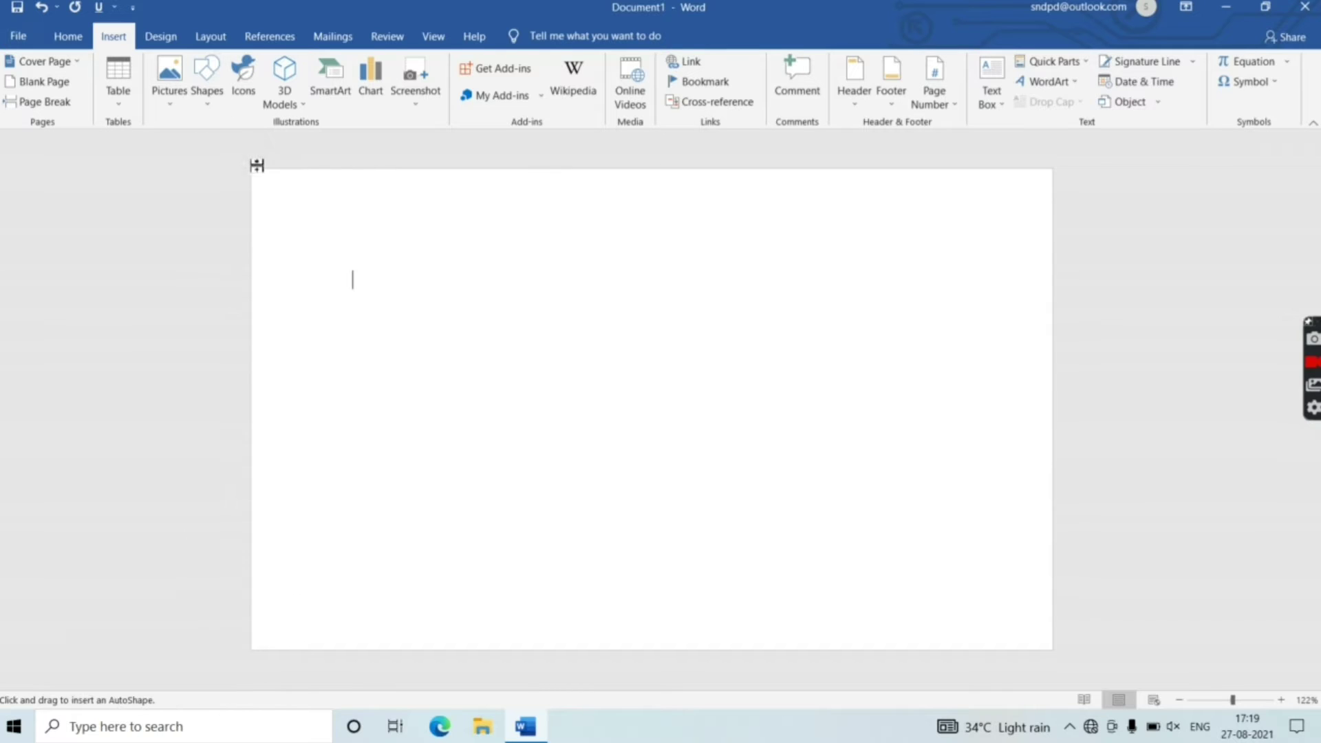
pyautogui.moveTo(254, 172); pyautogui.dragTo(1053, 650)
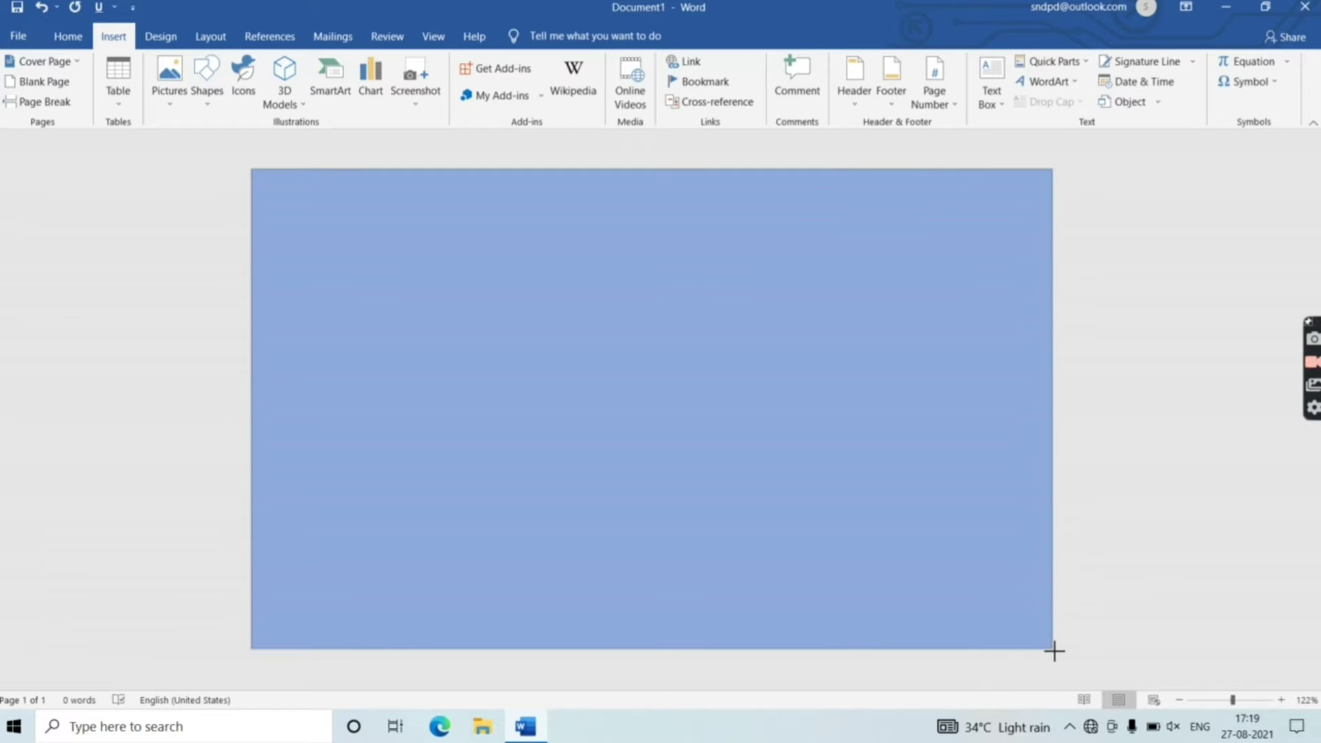
pyautogui.moveTo(1053, 650); pyautogui.dragTo(1051, 650)
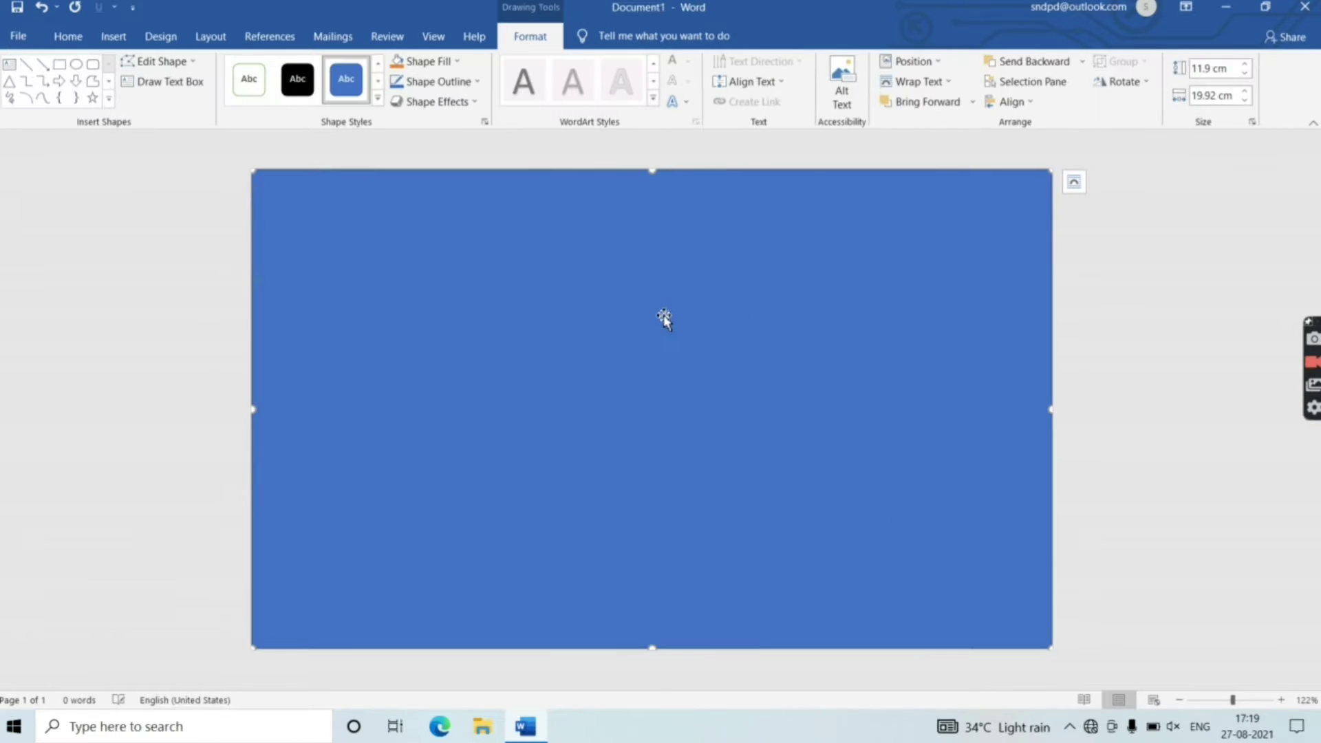
pyautogui.click(447, 82)
pyautogui.click(472, 236)
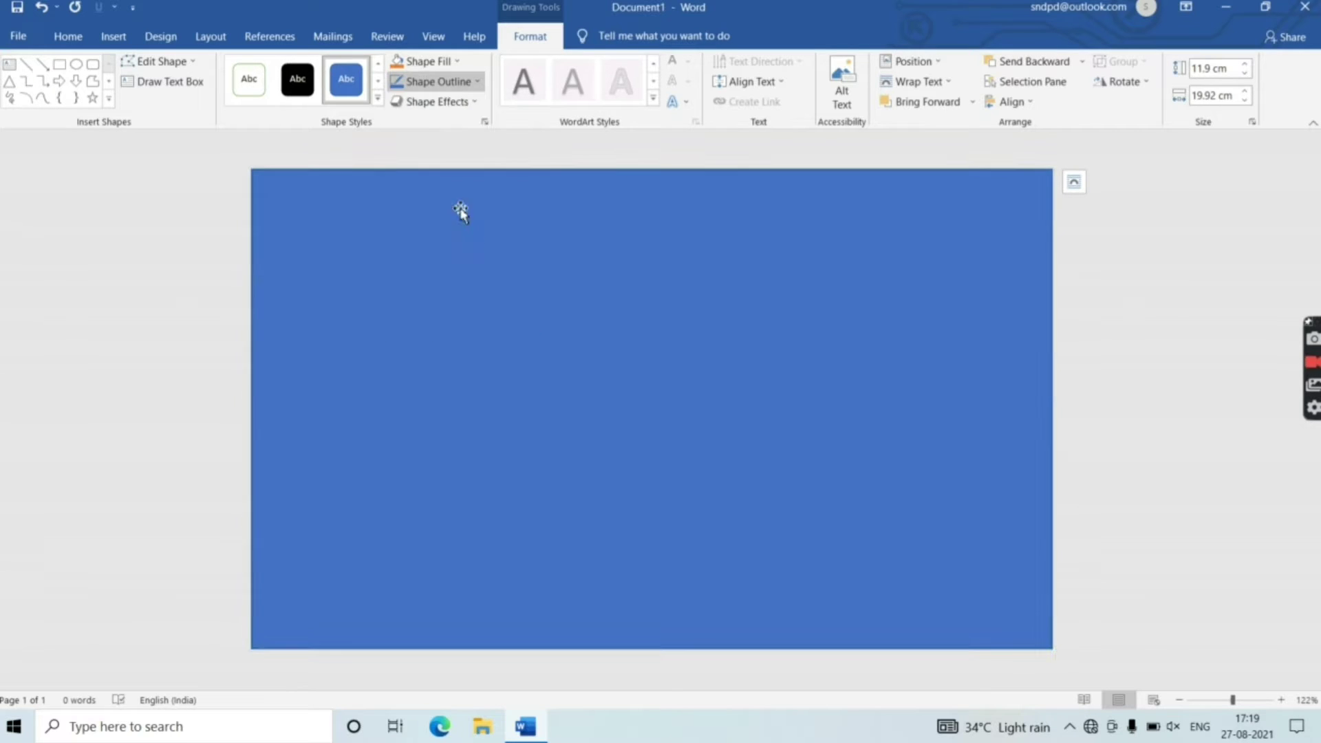
# Fill the rectangle with the custom dark purple colour #3A2E42
pyautogui.click(442, 61)
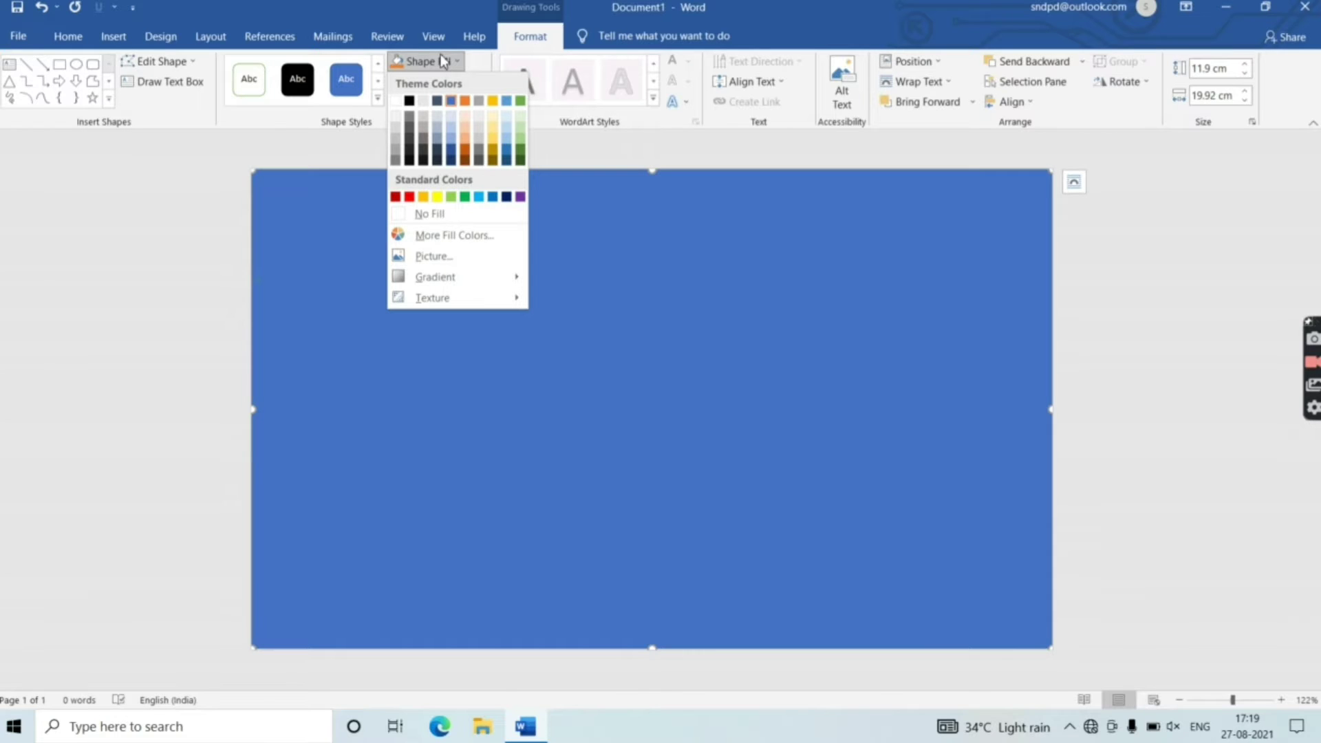
pyautogui.click(465, 198)
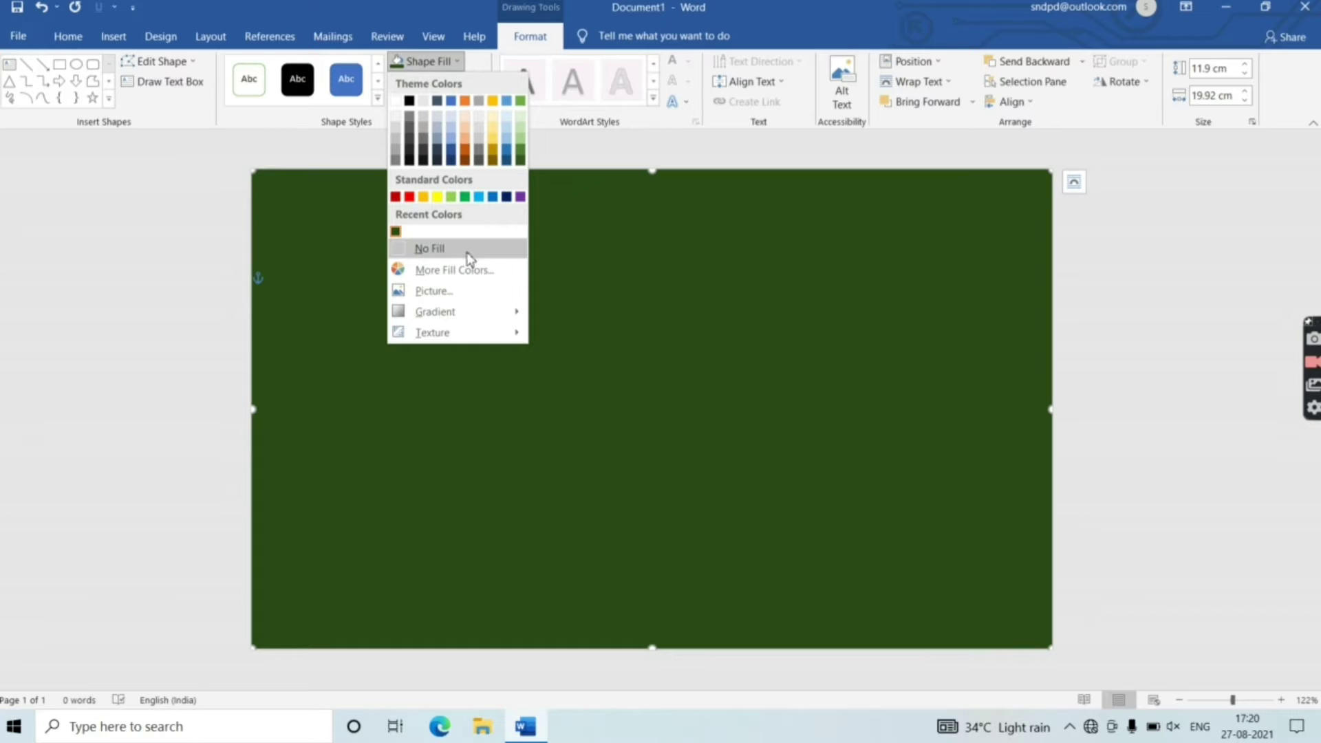
pyautogui.click(467, 270)
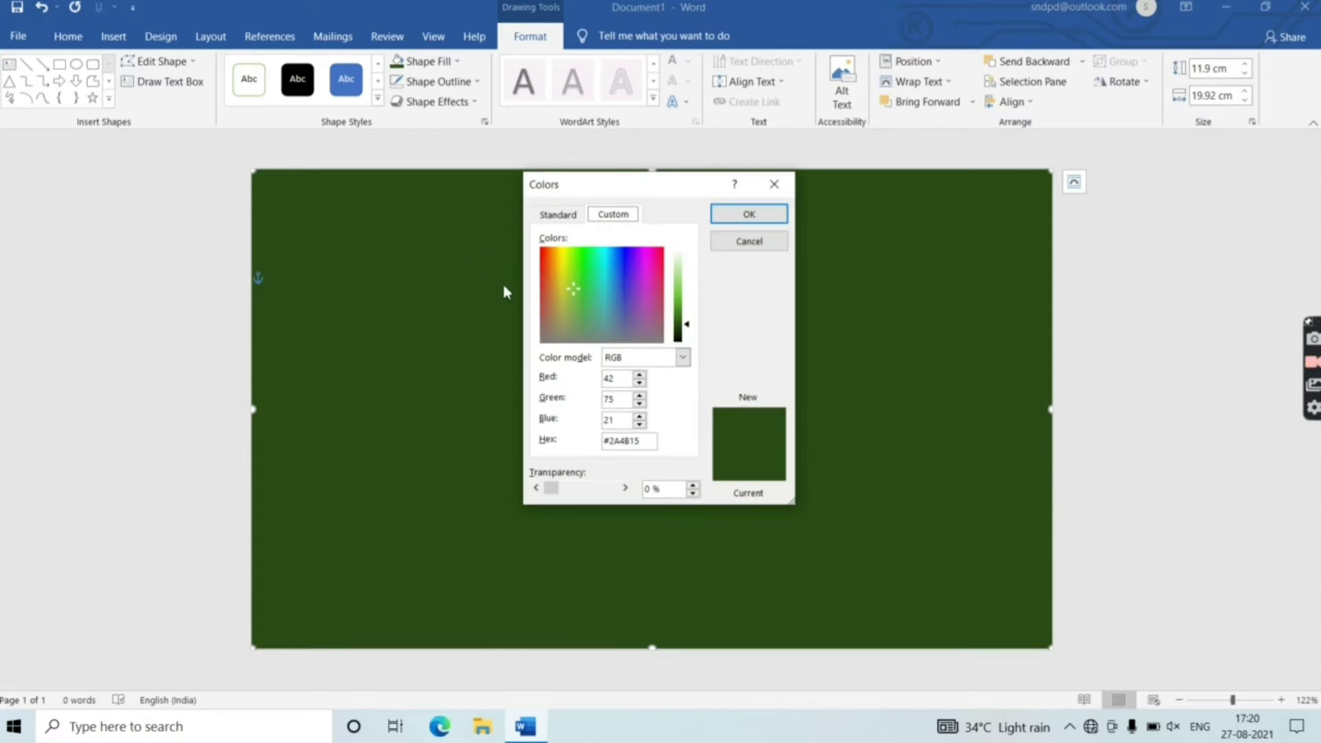
pyautogui.click(634, 324)
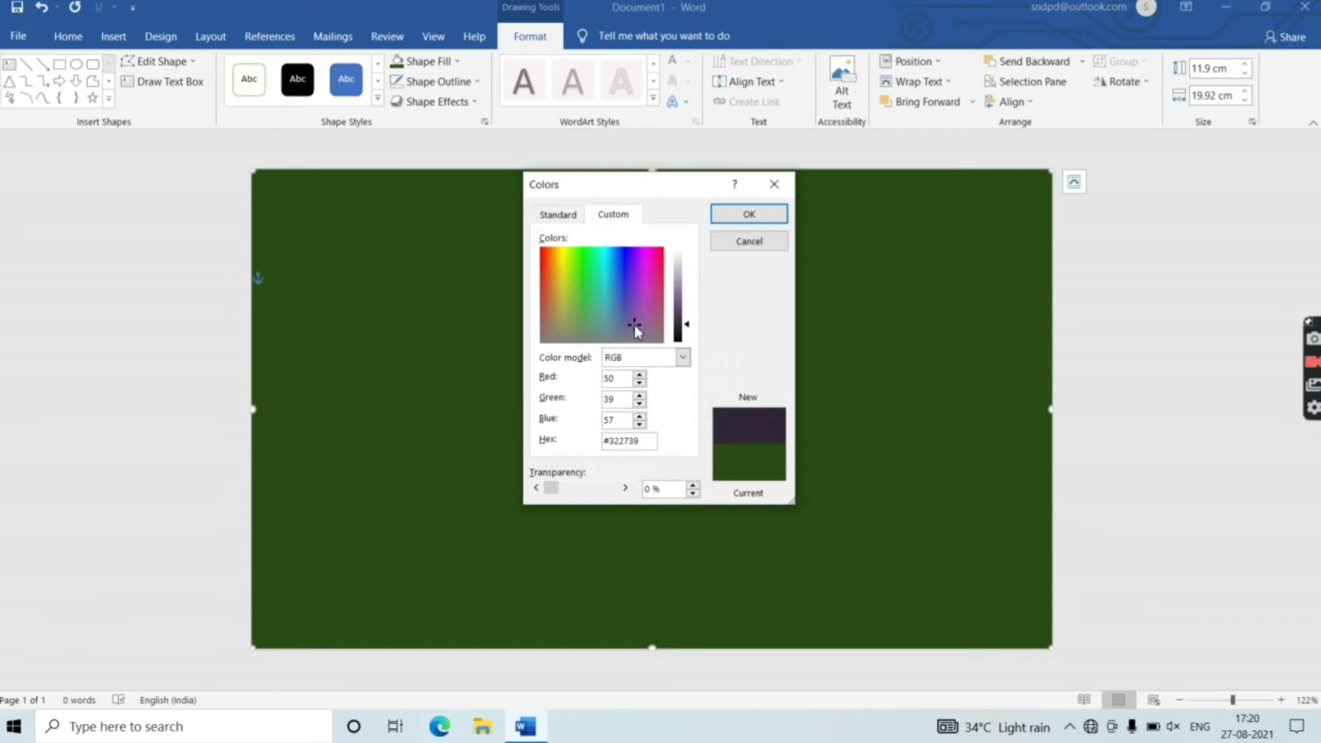
pyautogui.click(682, 309)
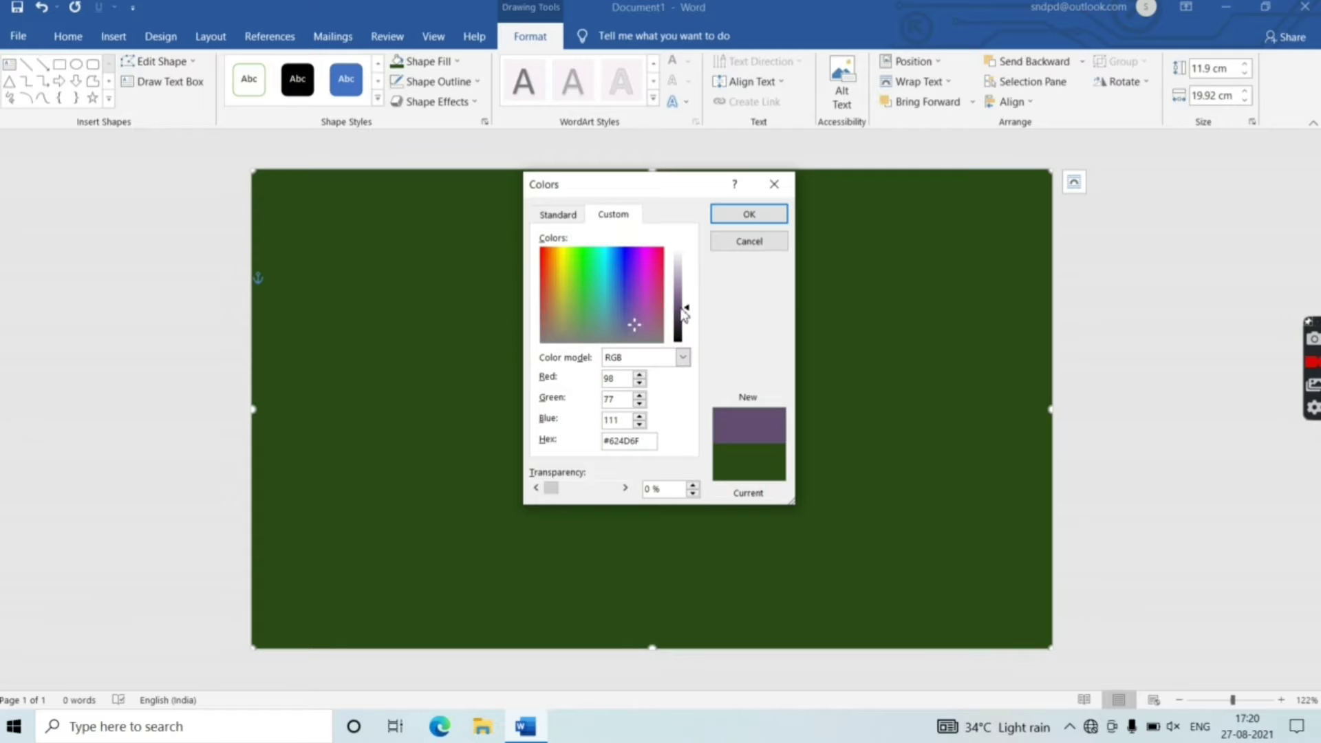
pyautogui.moveTo(683, 319); pyautogui.dragTo(679, 328)
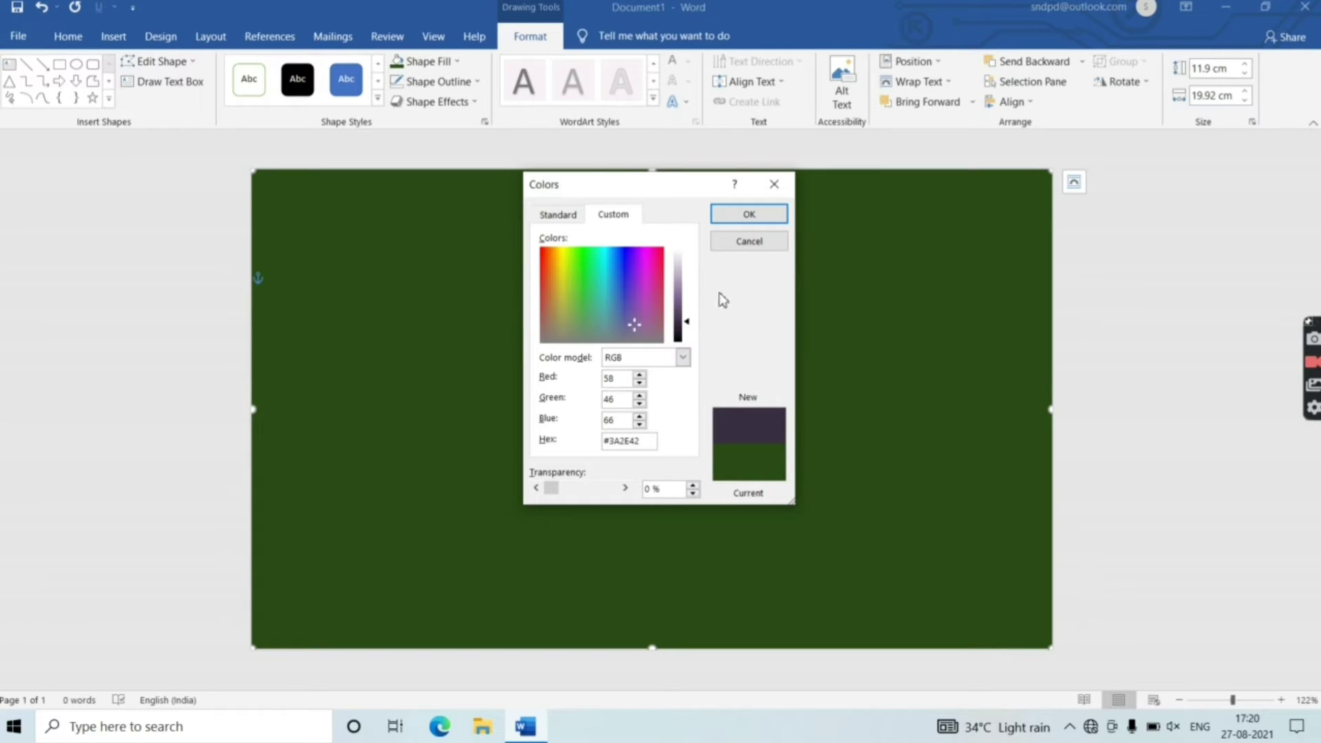
pyautogui.click(757, 216)
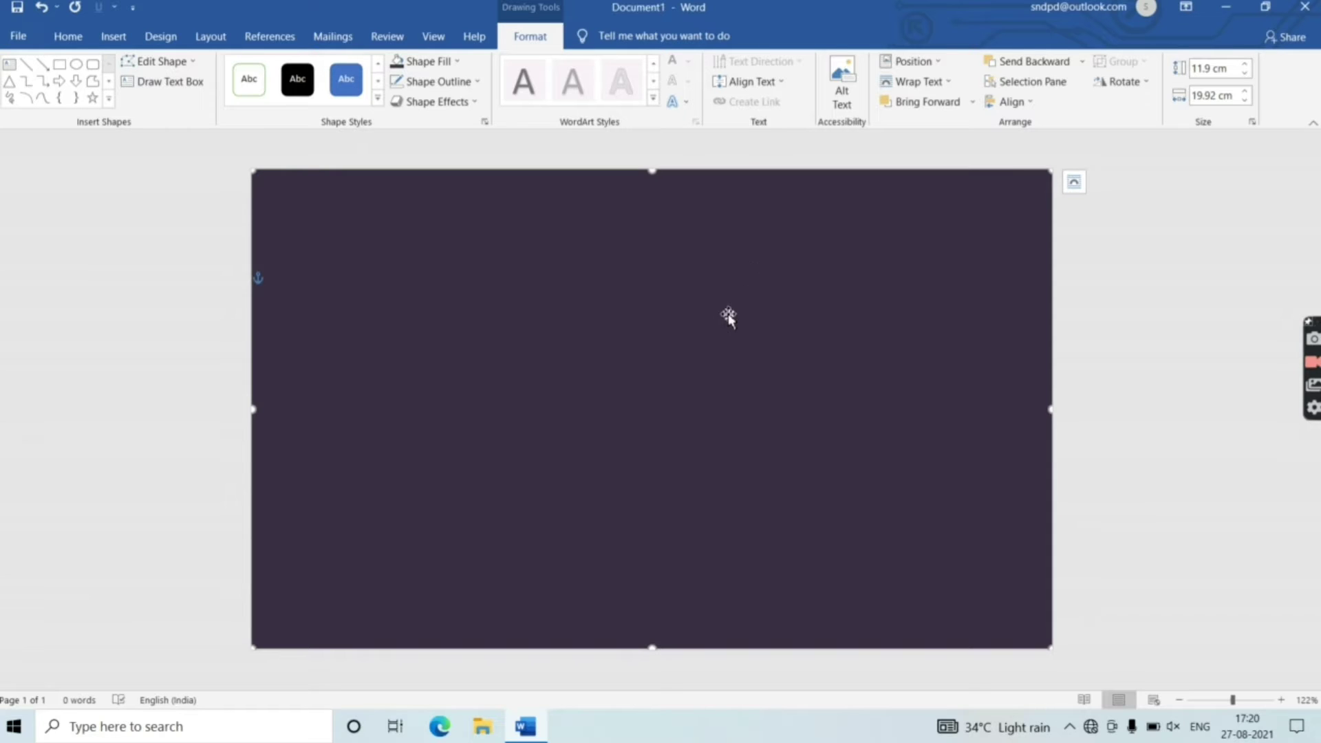
pyautogui.click(1069, 327)
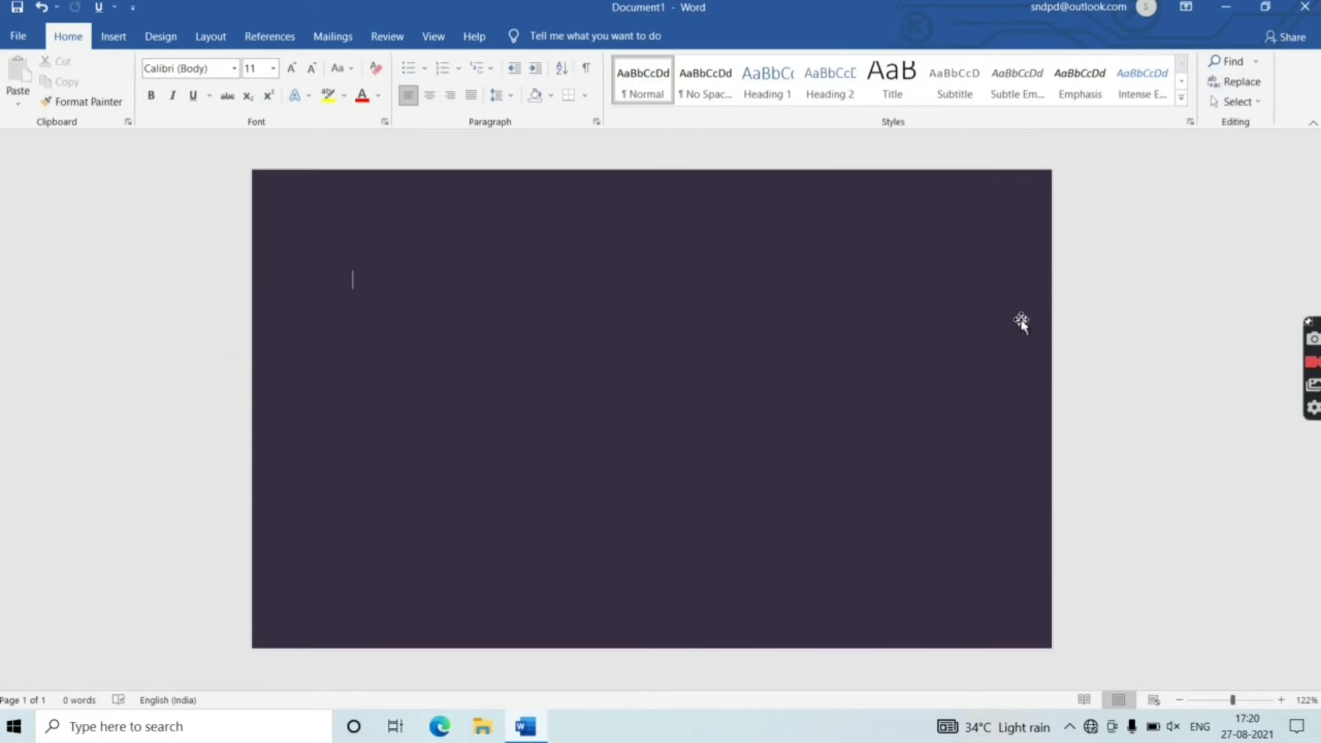
# Draw a thin rectangular bar across the top of the page
pyautogui.click(118, 39)
pyautogui.click(201, 88)
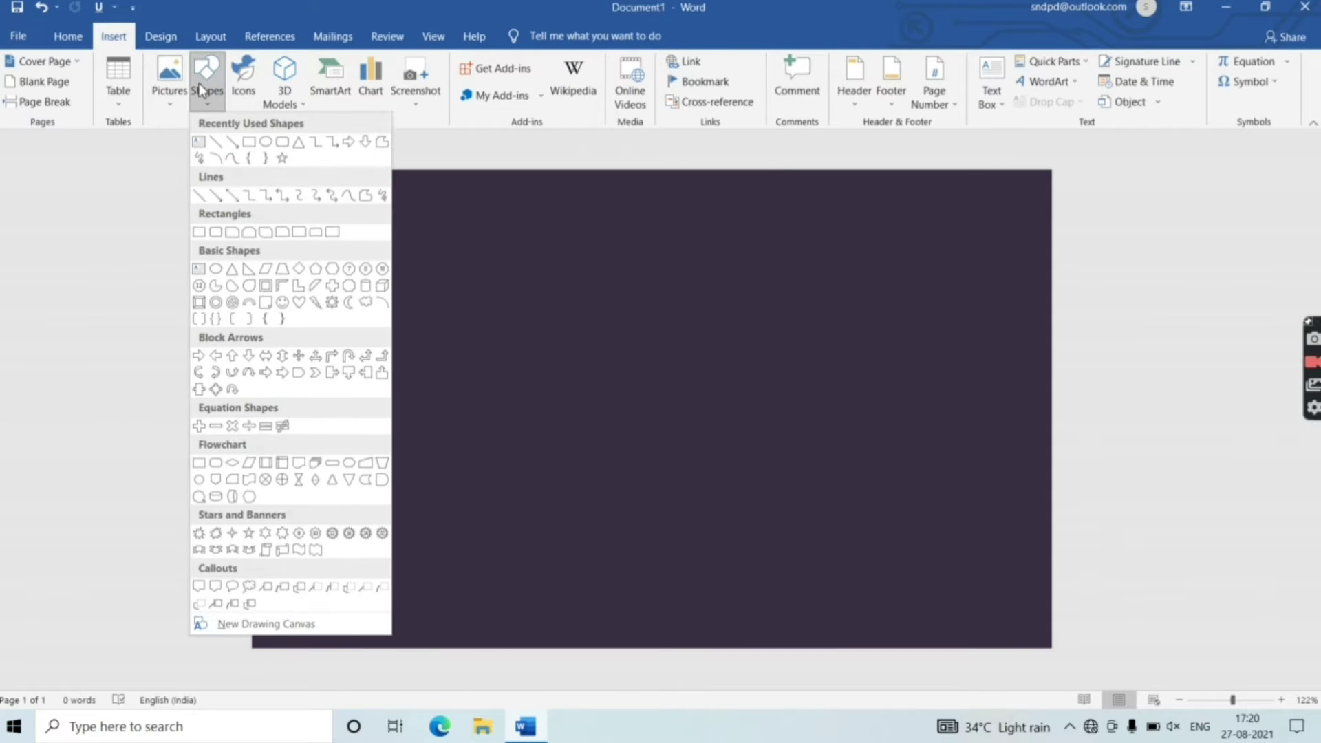
pyautogui.click(199, 141)
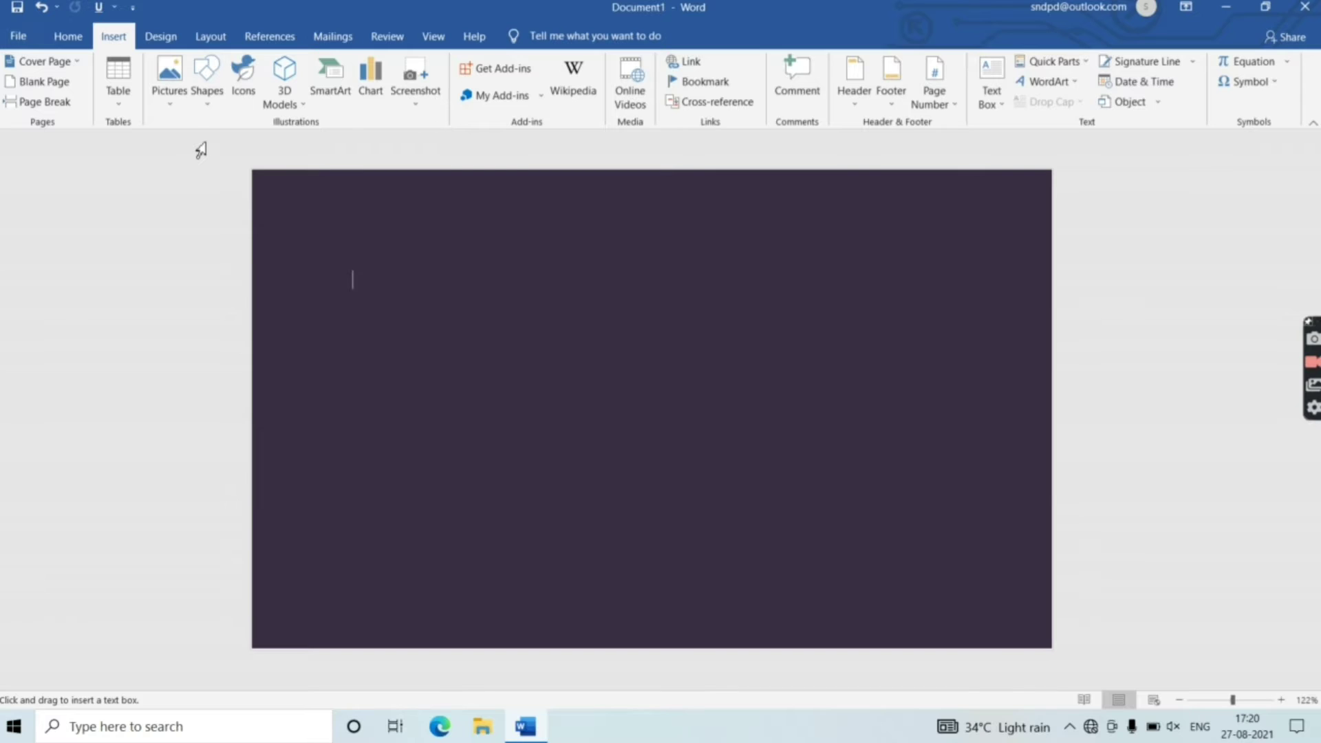
pyautogui.click(209, 98)
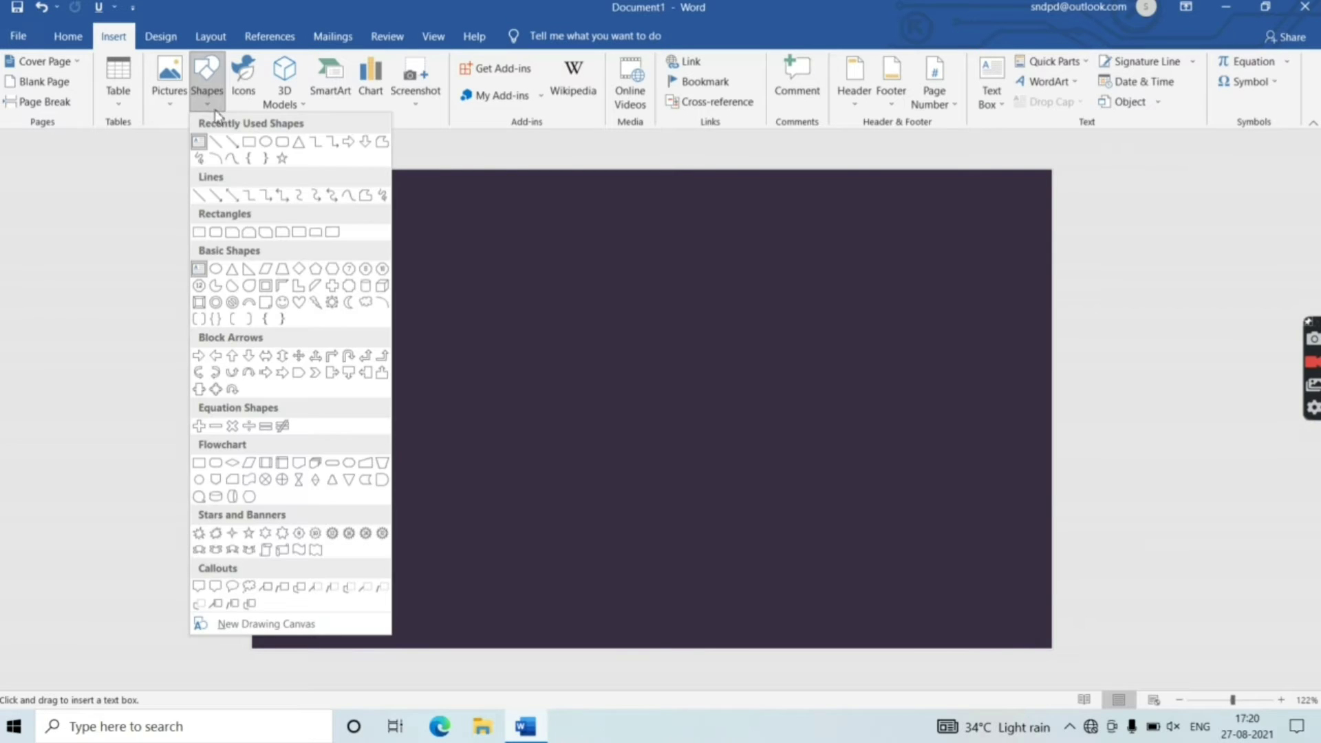
pyautogui.click(247, 143)
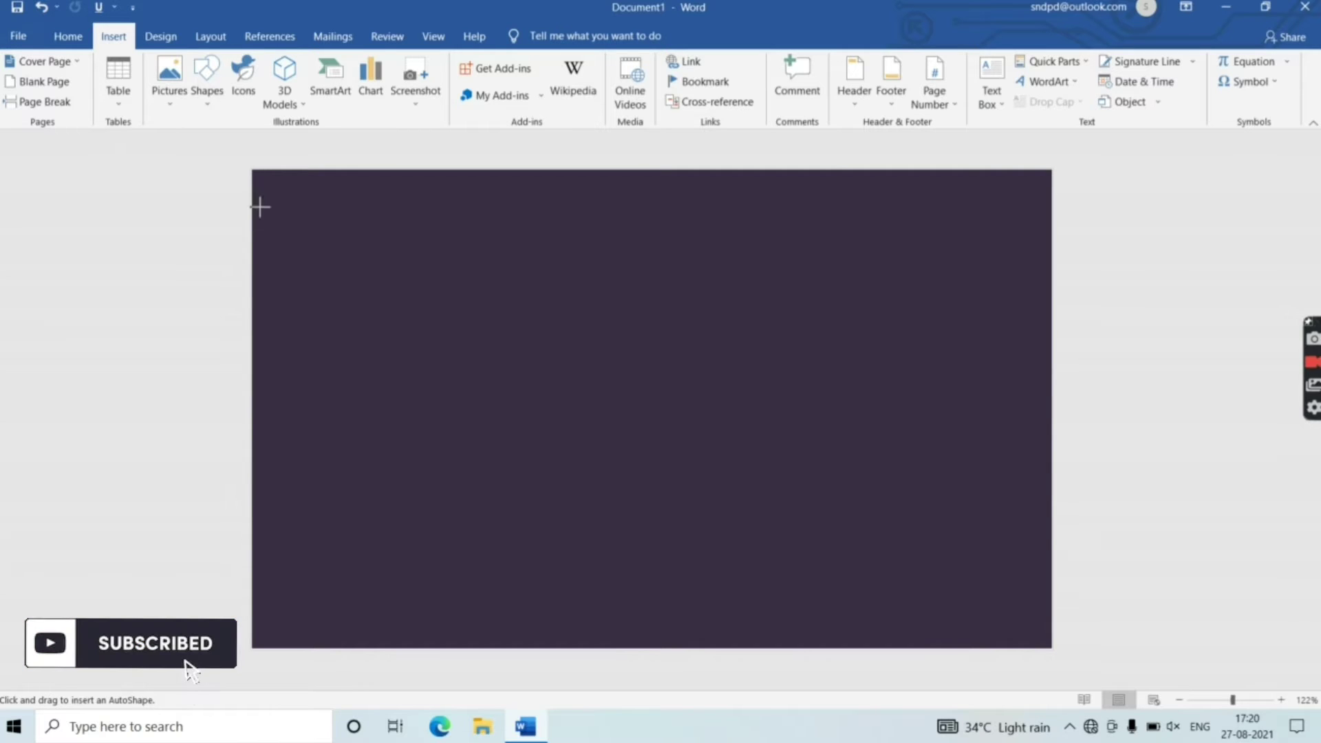
pyautogui.moveTo(255, 200)
pyautogui.mouseDown()
pyautogui.moveTo(727, 337)
pyautogui.moveTo(1051, 213)
pyautogui.mouseUp()
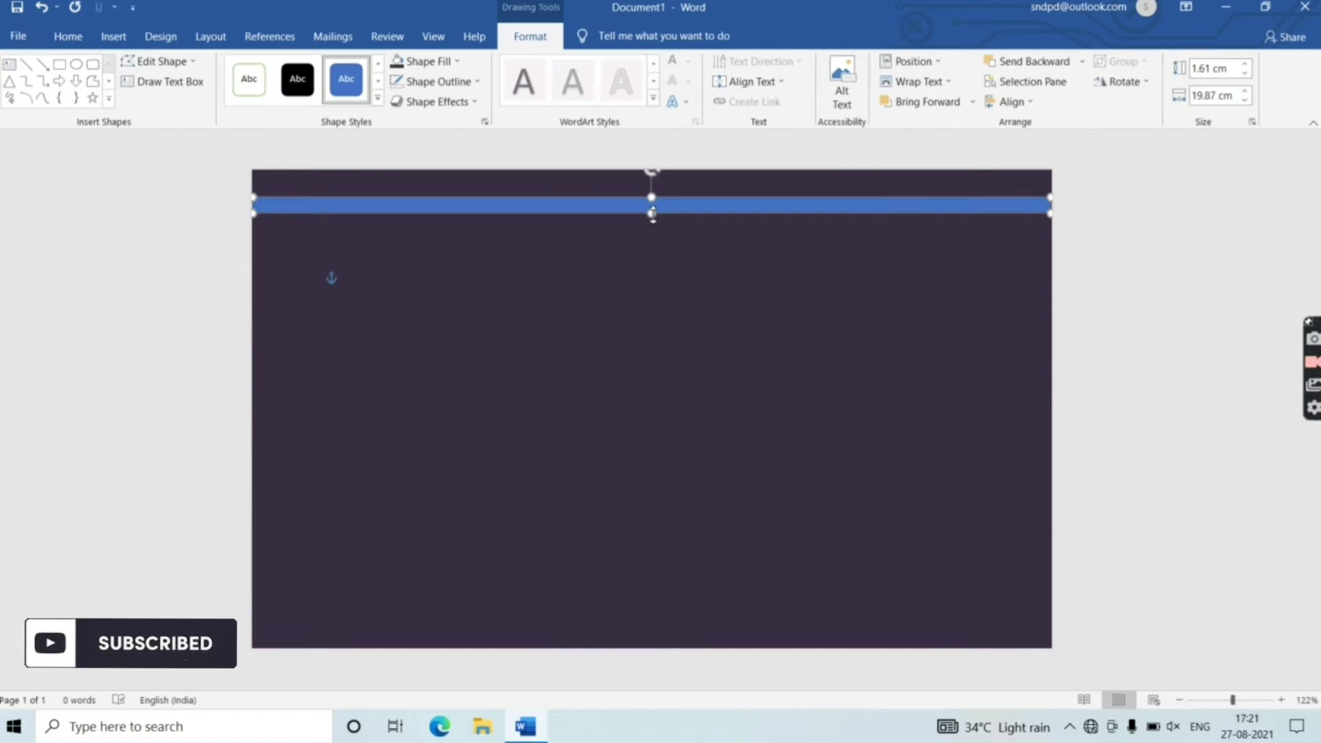
# Bend the bar into an S-shaped wave with Edit Points and remove its outline
pyautogui.rightClick(676, 215)
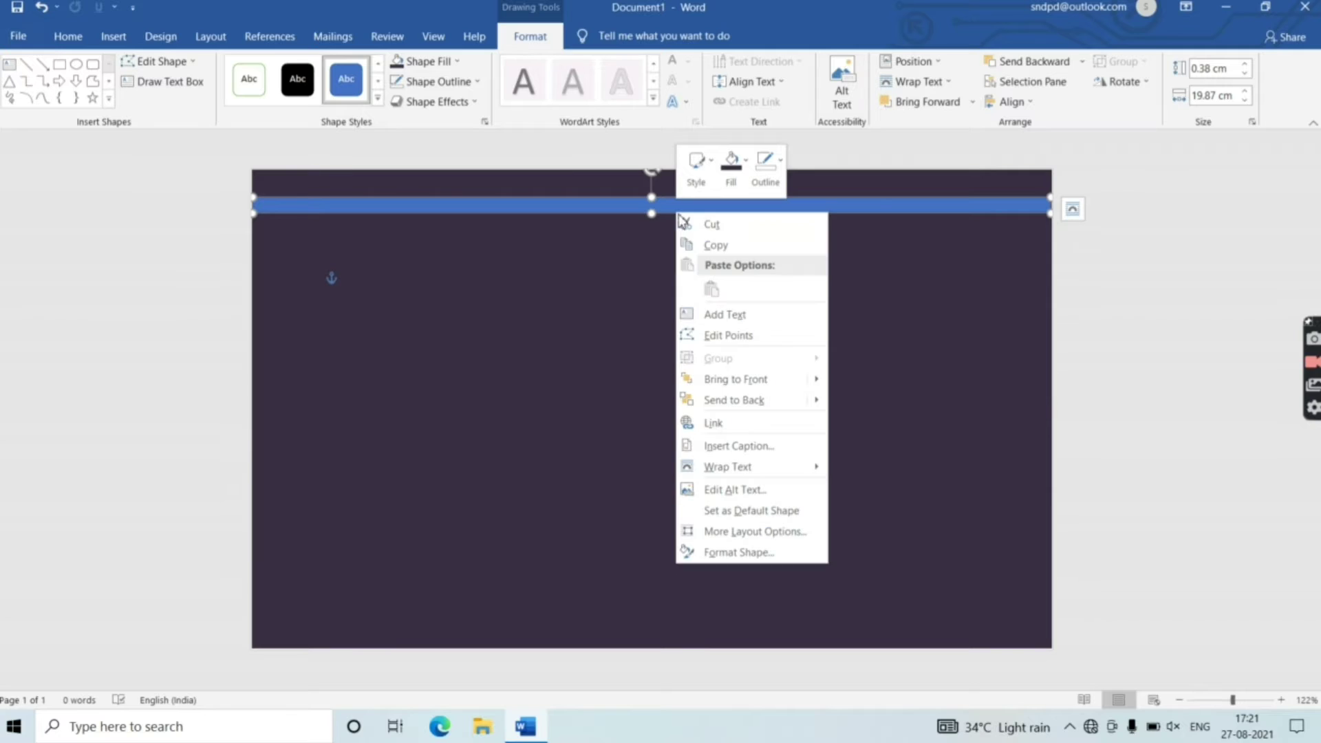
pyautogui.click(706, 335)
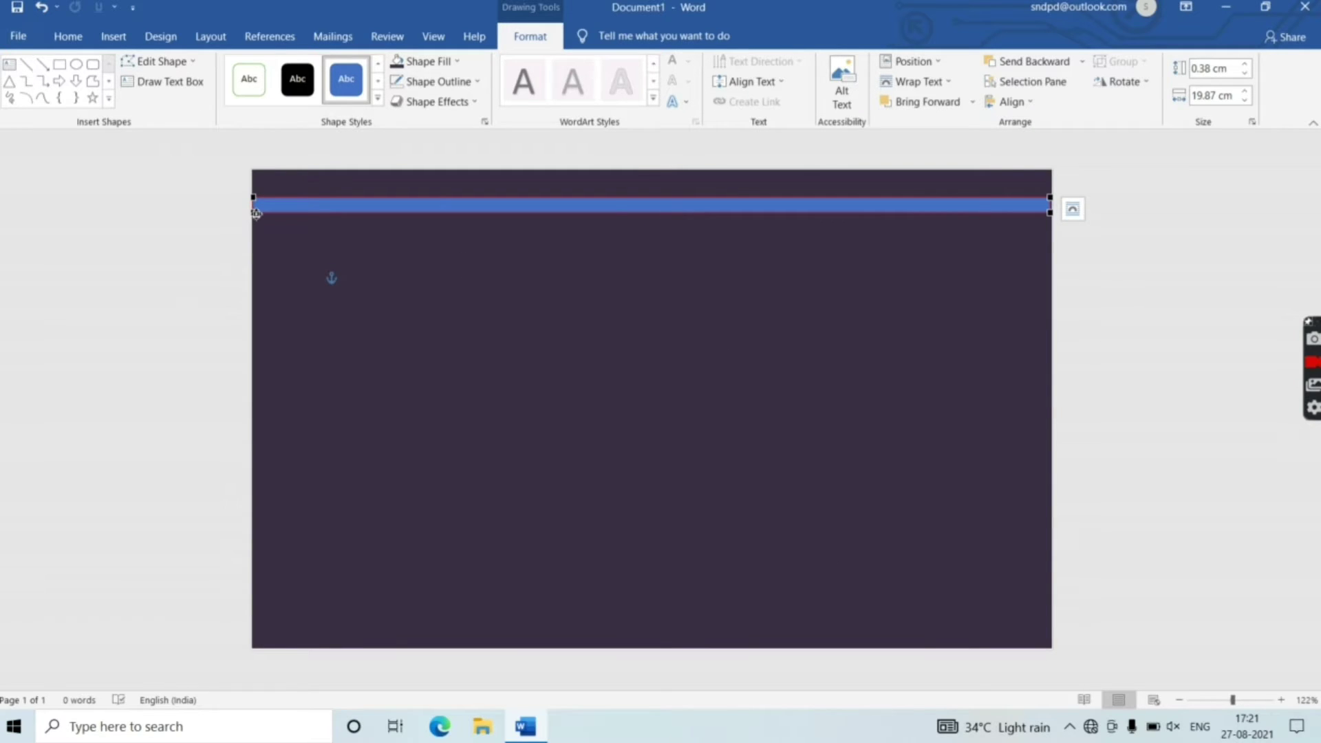
pyautogui.moveTo(256, 214); pyautogui.dragTo(930, 230)
pyautogui.rightClick(929, 231)
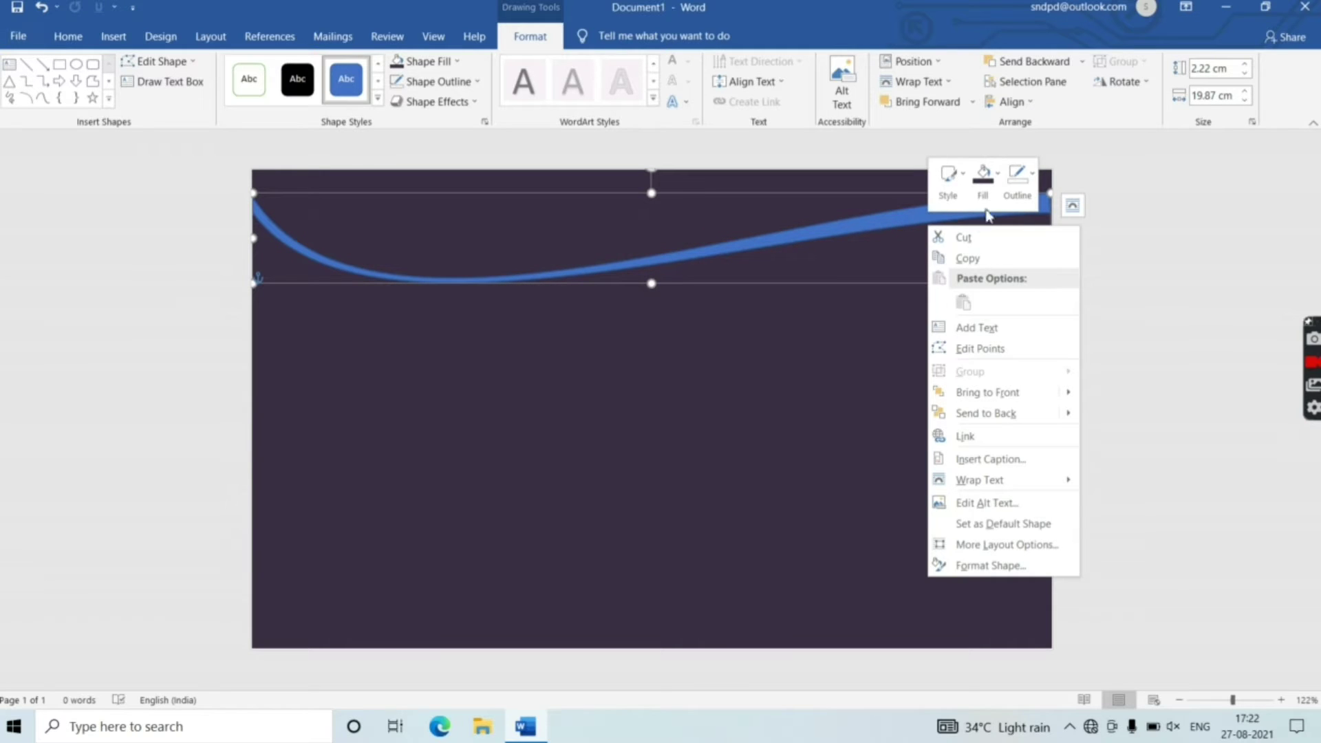
pyautogui.click(1026, 178)
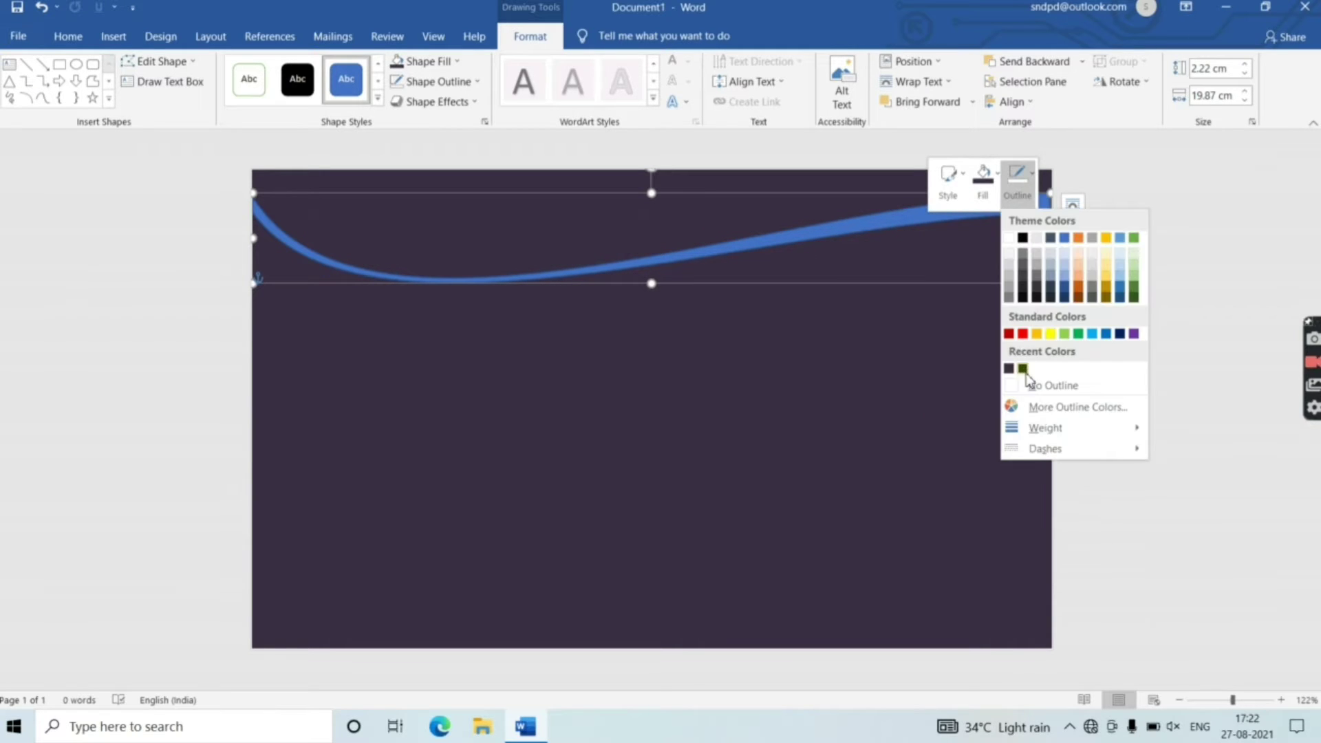
pyautogui.click(1028, 383)
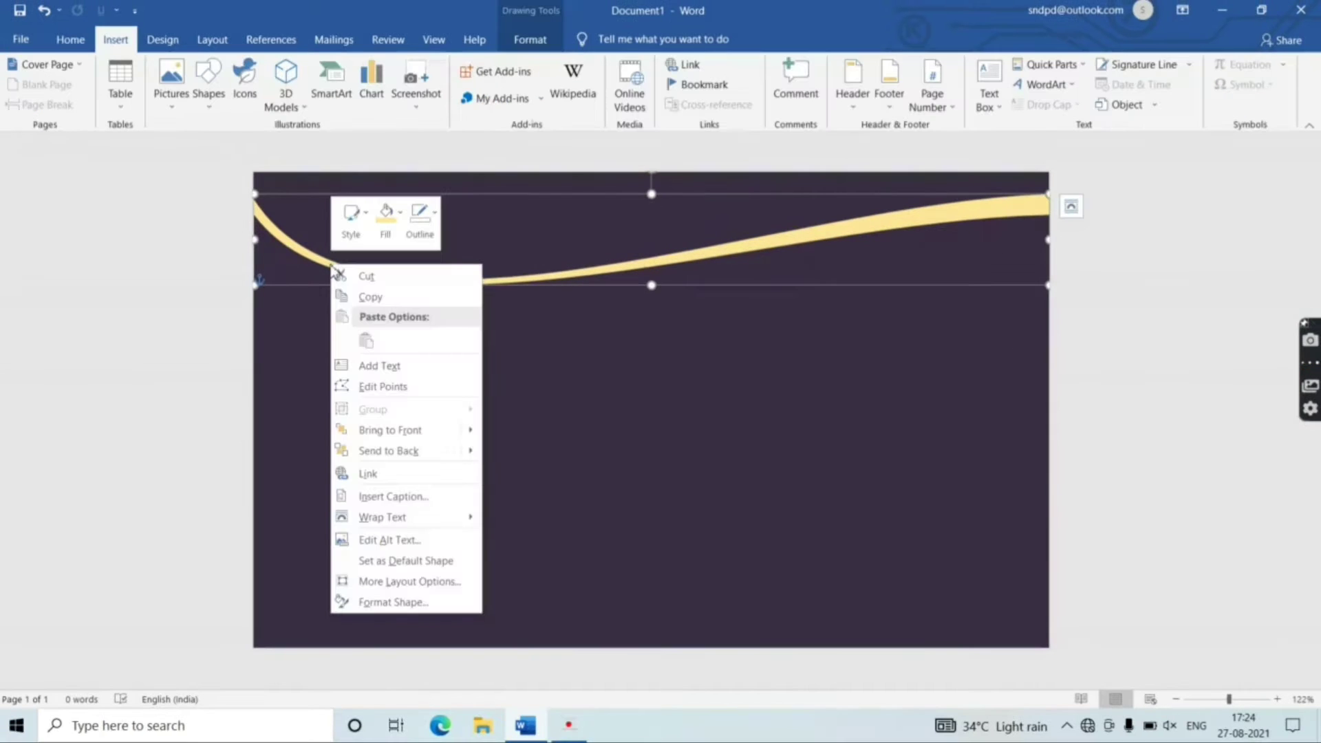
# Paste two copies of the yellow curve and move the third one down below the others
pyautogui.click(348, 296)
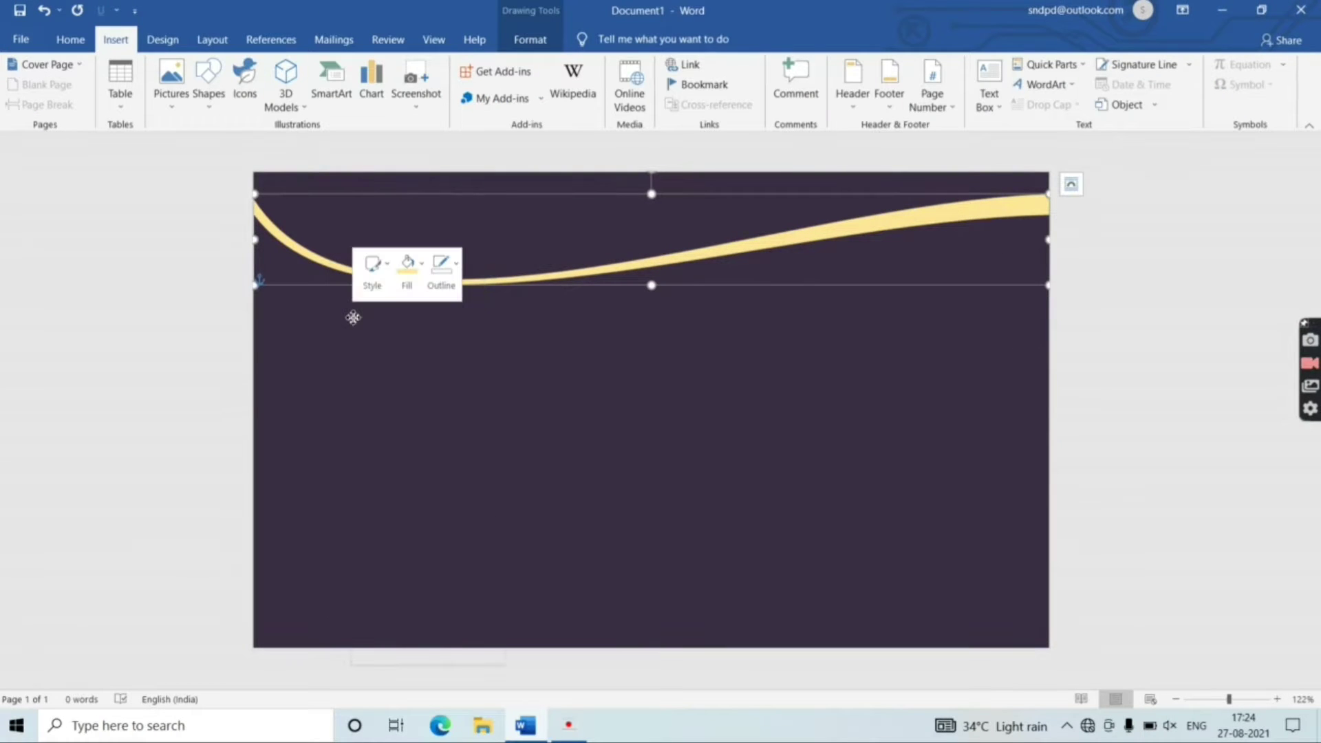
pyautogui.rightClick(353, 317)
pyautogui.click(389, 394)
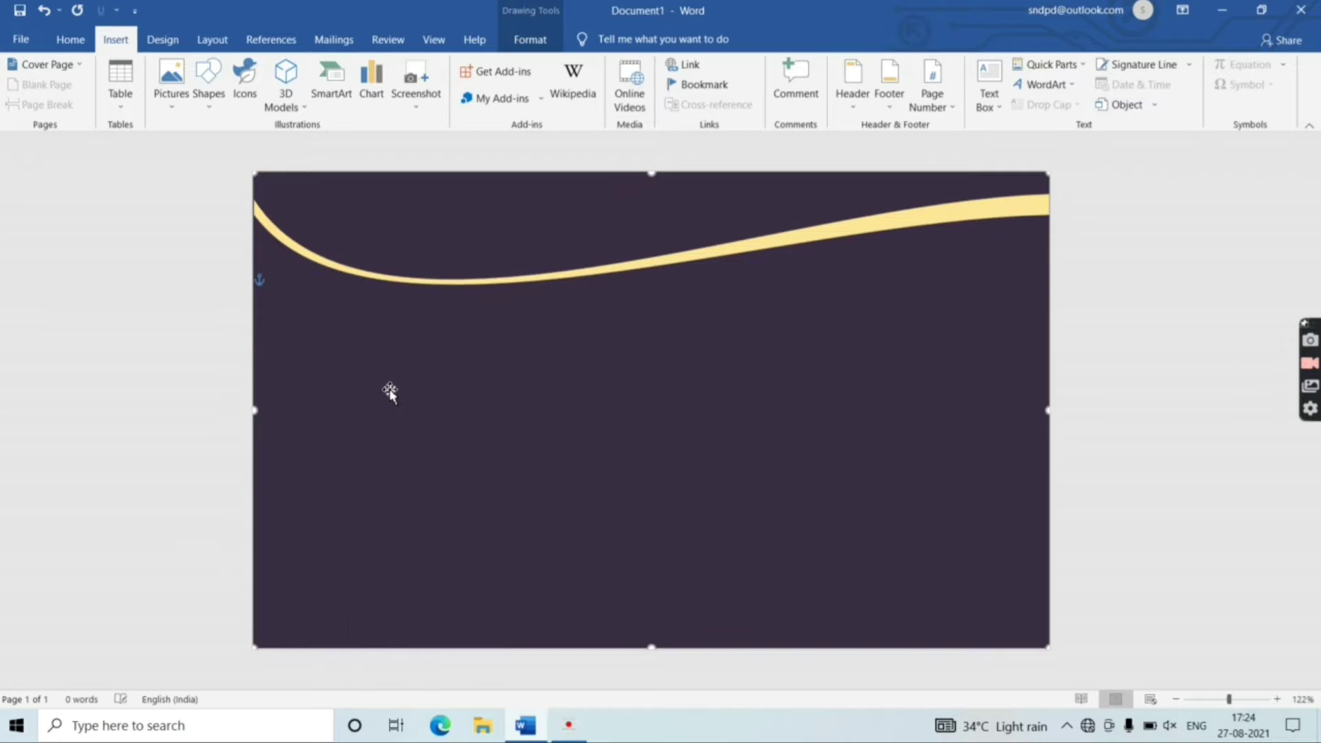
pyautogui.rightClick(940, 215)
pyautogui.click(963, 246)
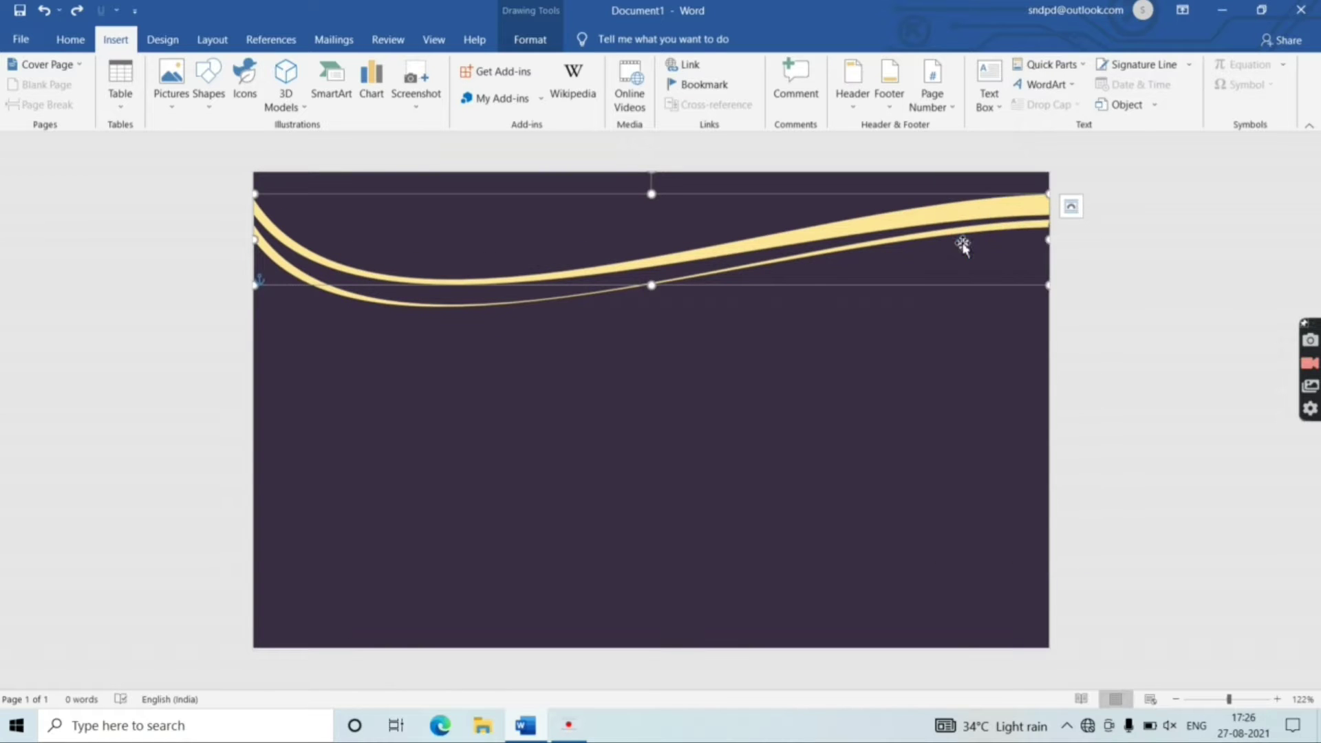
pyautogui.rightClick(803, 356)
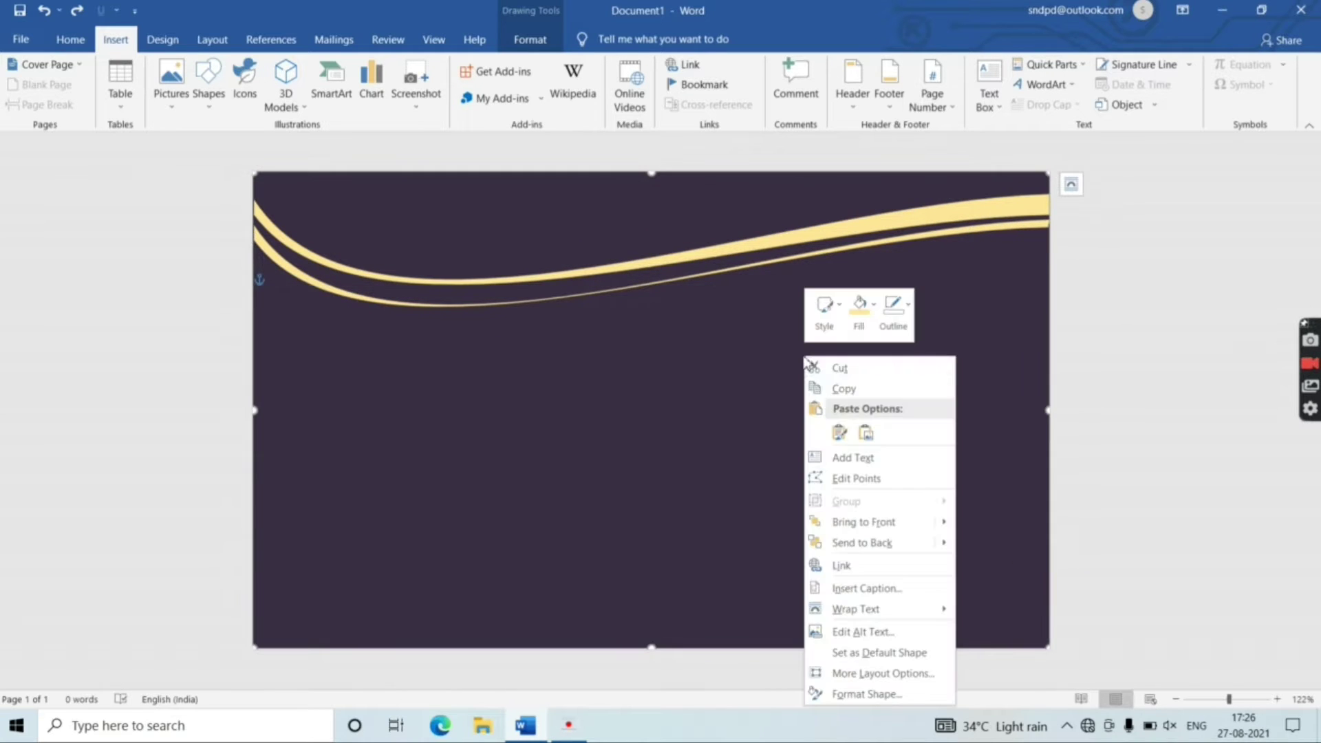
pyautogui.click(839, 432)
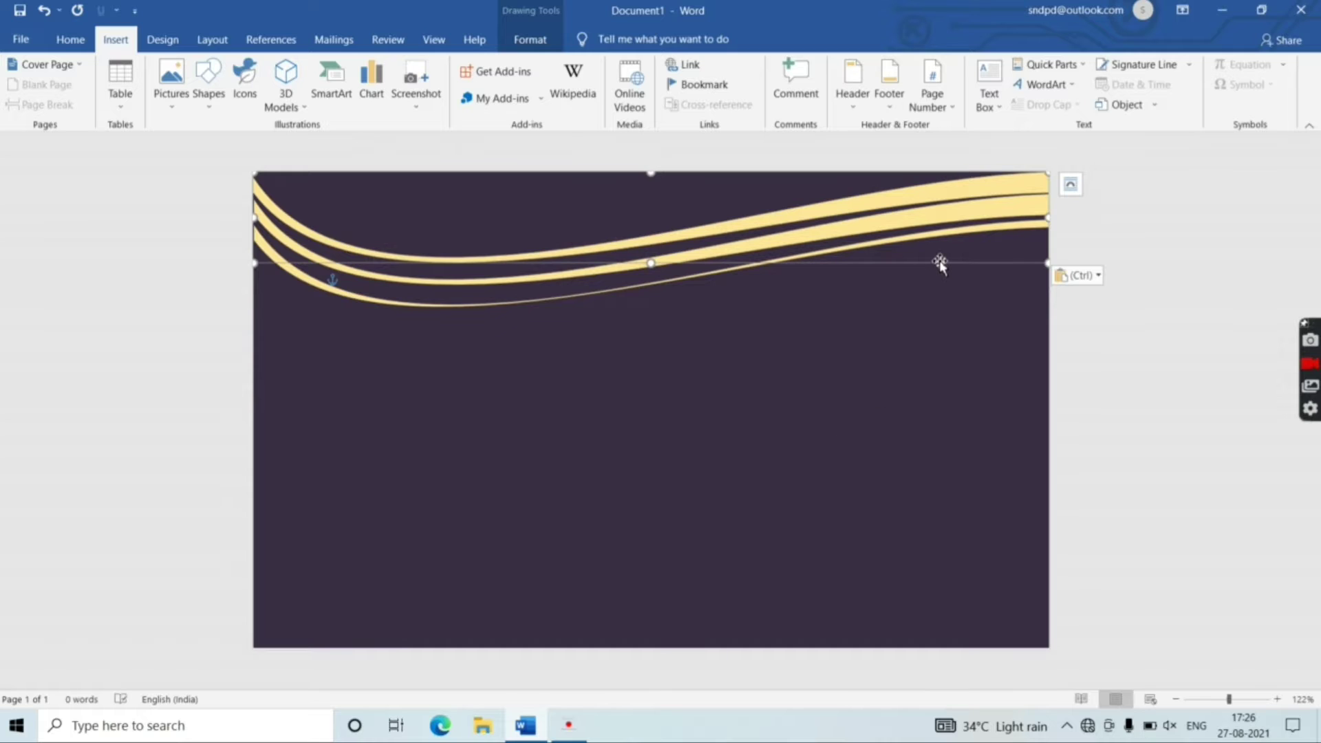
pyautogui.moveTo(940, 261); pyautogui.dragTo(938, 333)
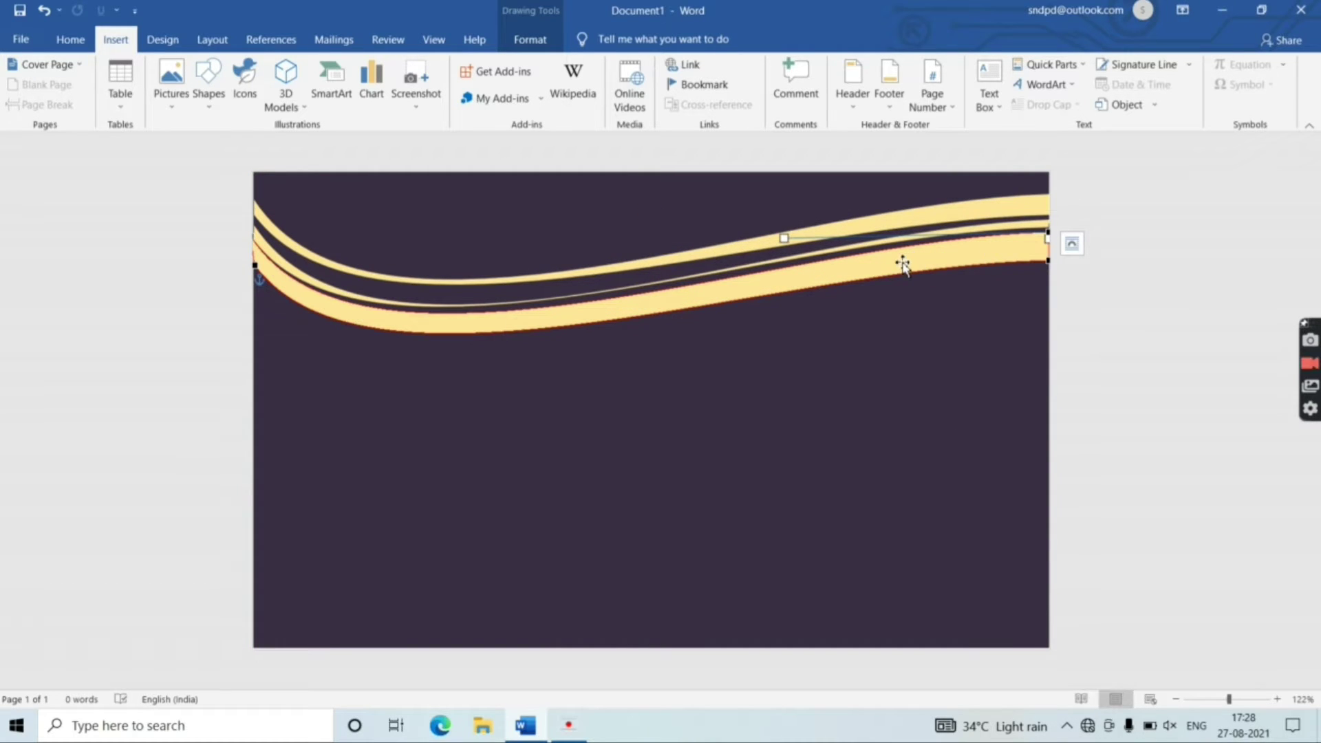
# Paste another copy of the curve and move it below the indigo band
pyautogui.rightClick(303, 249)
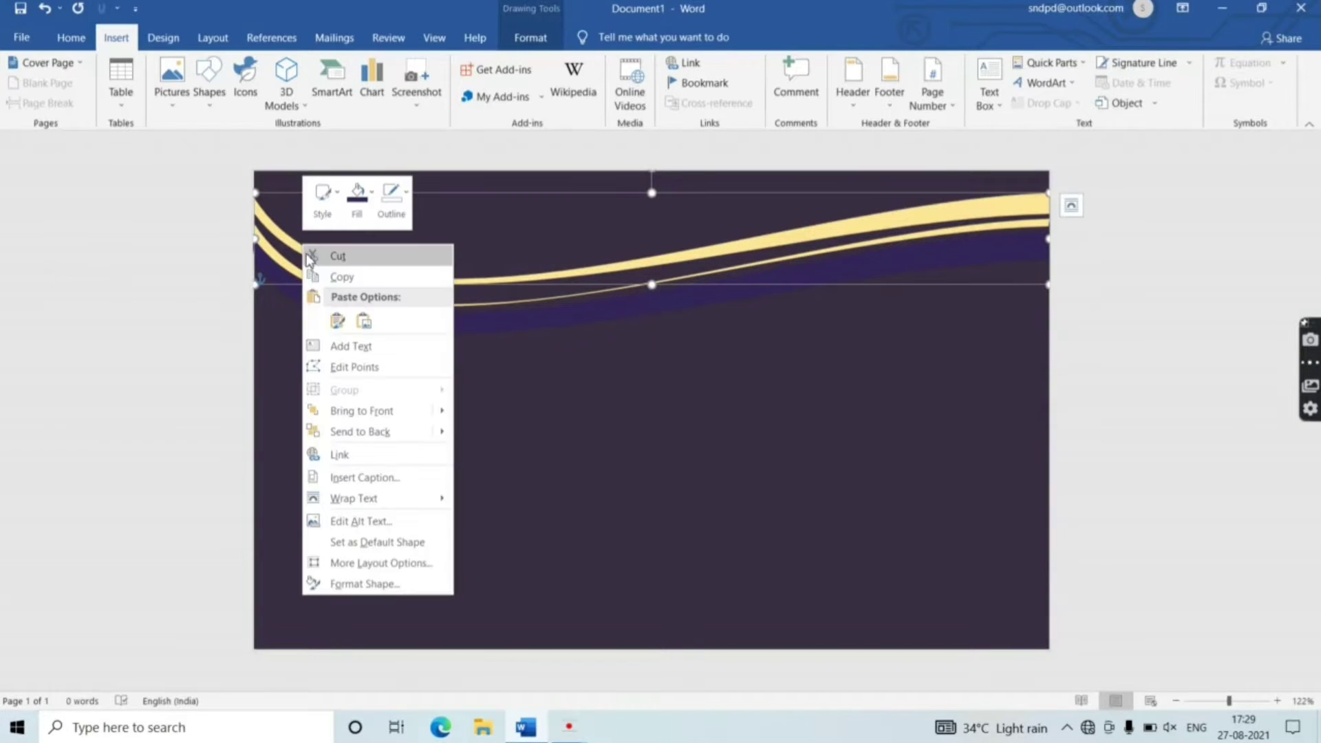
pyautogui.click(317, 271)
pyautogui.rightClick(321, 347)
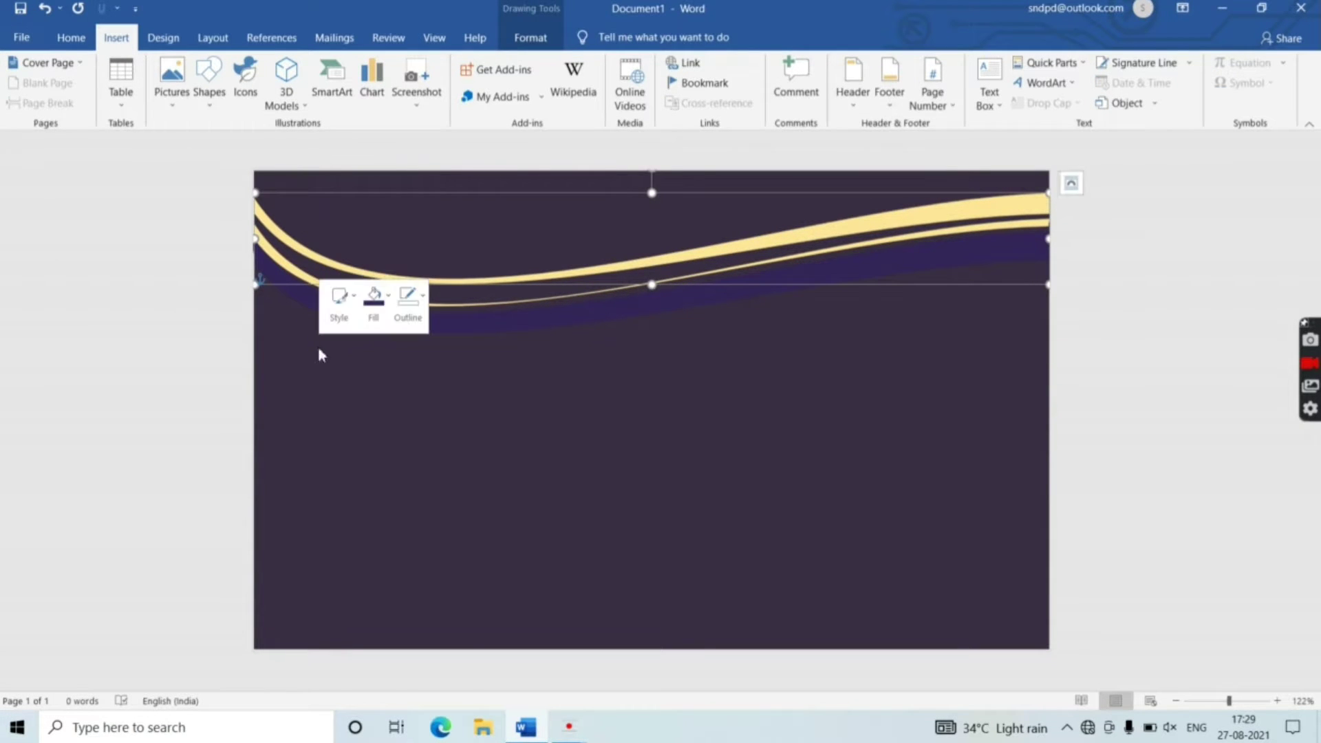
pyautogui.click(356, 423)
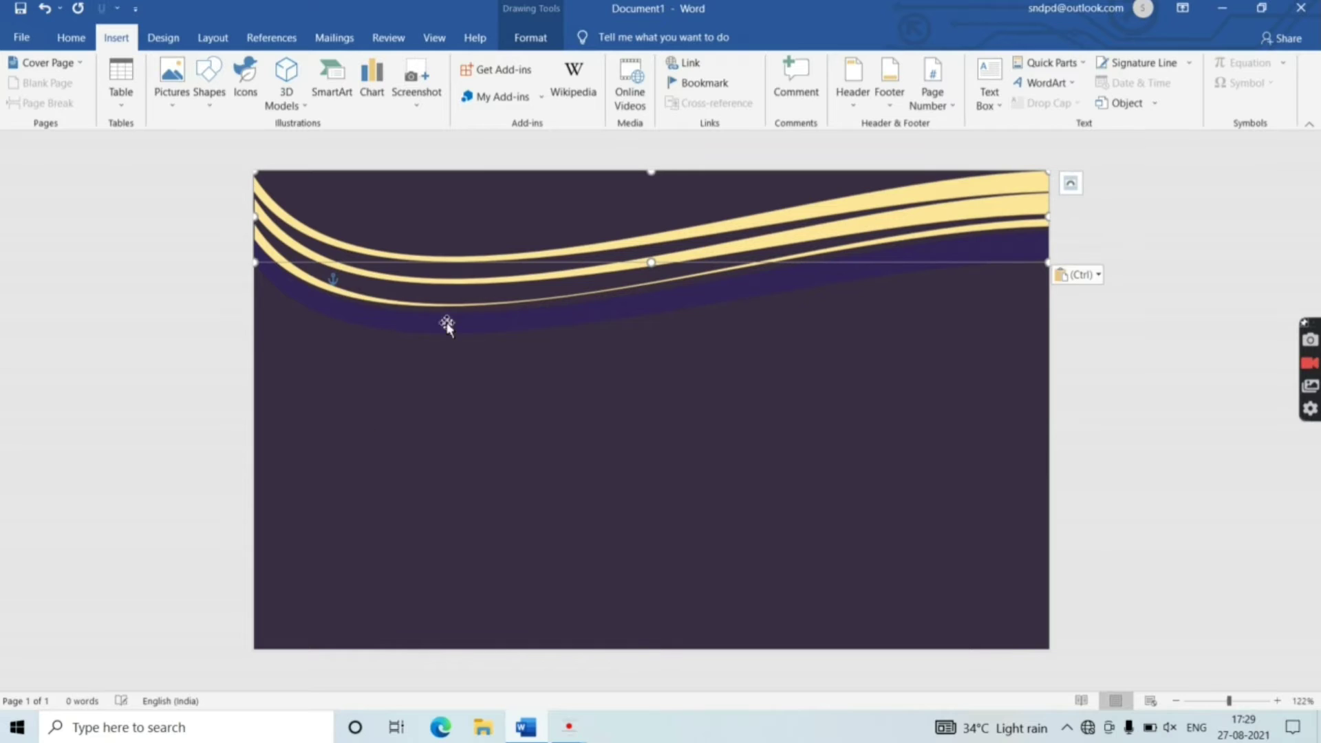
pyautogui.moveTo(527, 260); pyautogui.dragTo(520, 344)
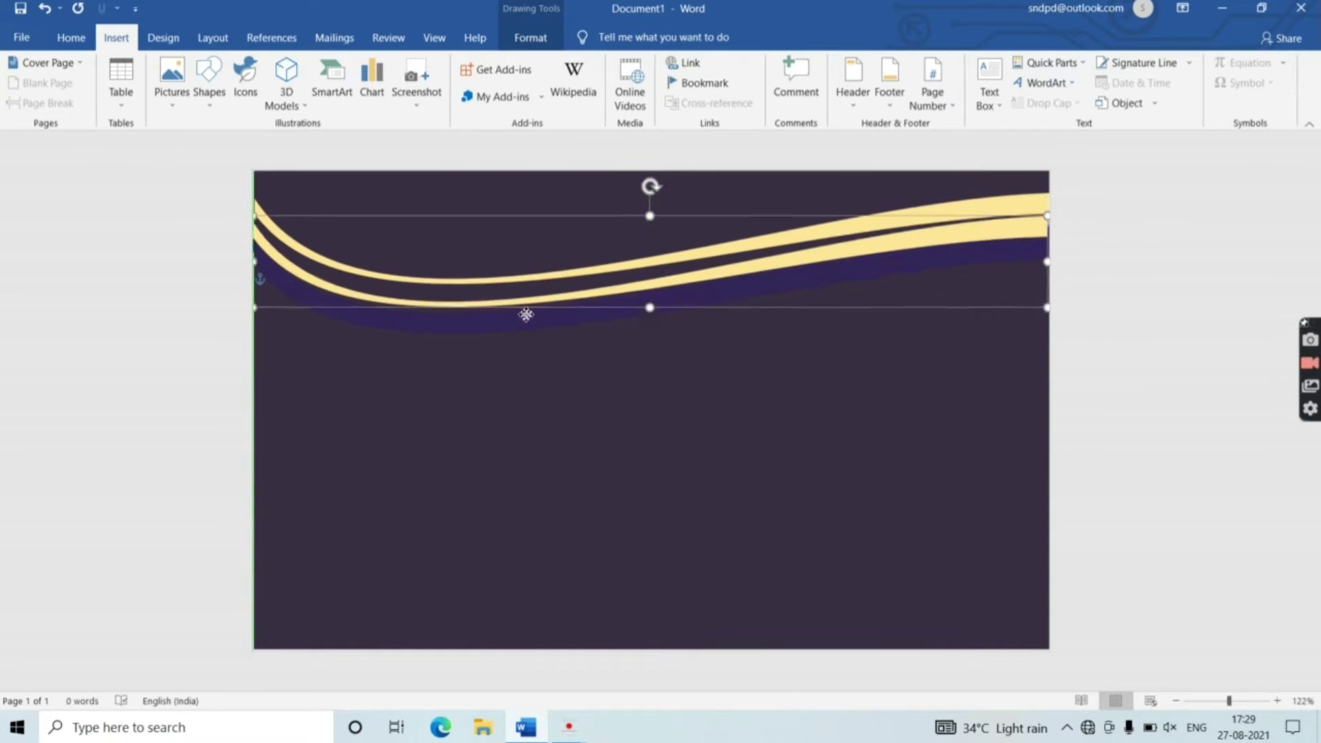
pyautogui.click(1119, 262)
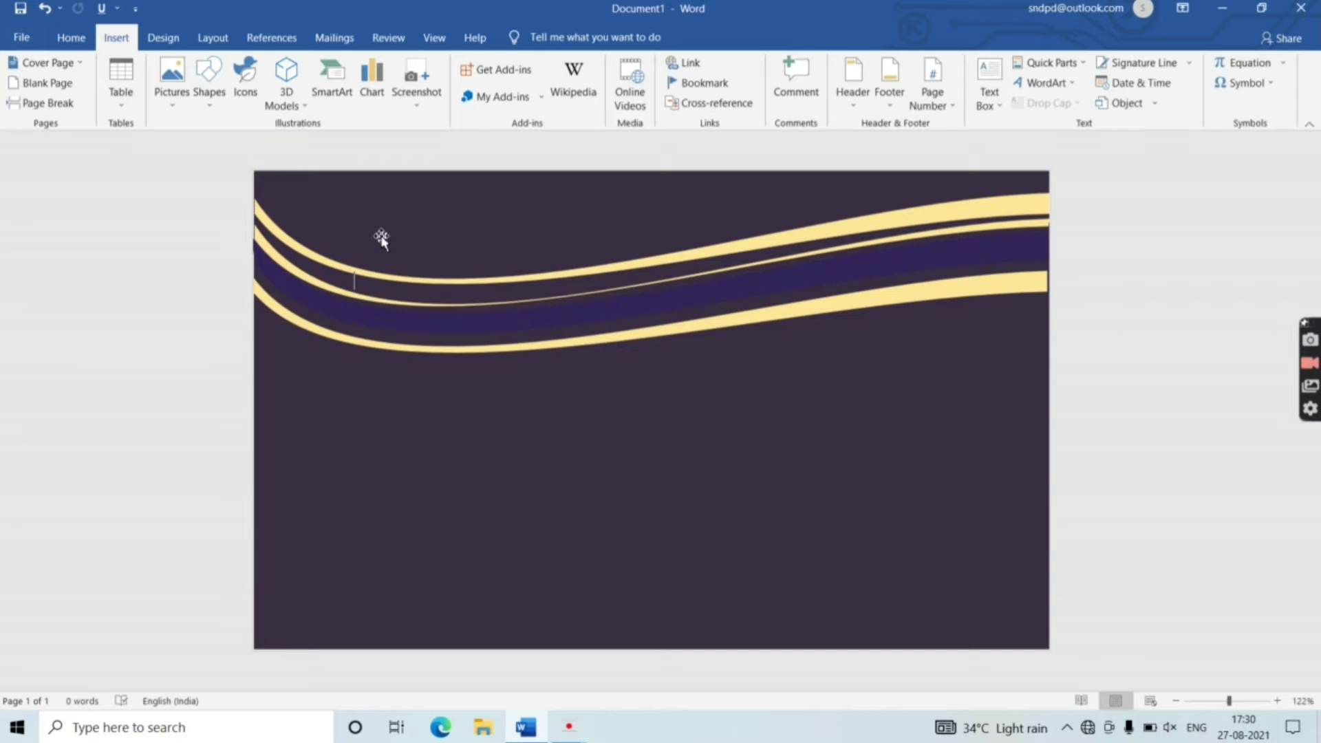
# Add a text box at the top left for the white CERTIFICATE heading
pyautogui.click(203, 84)
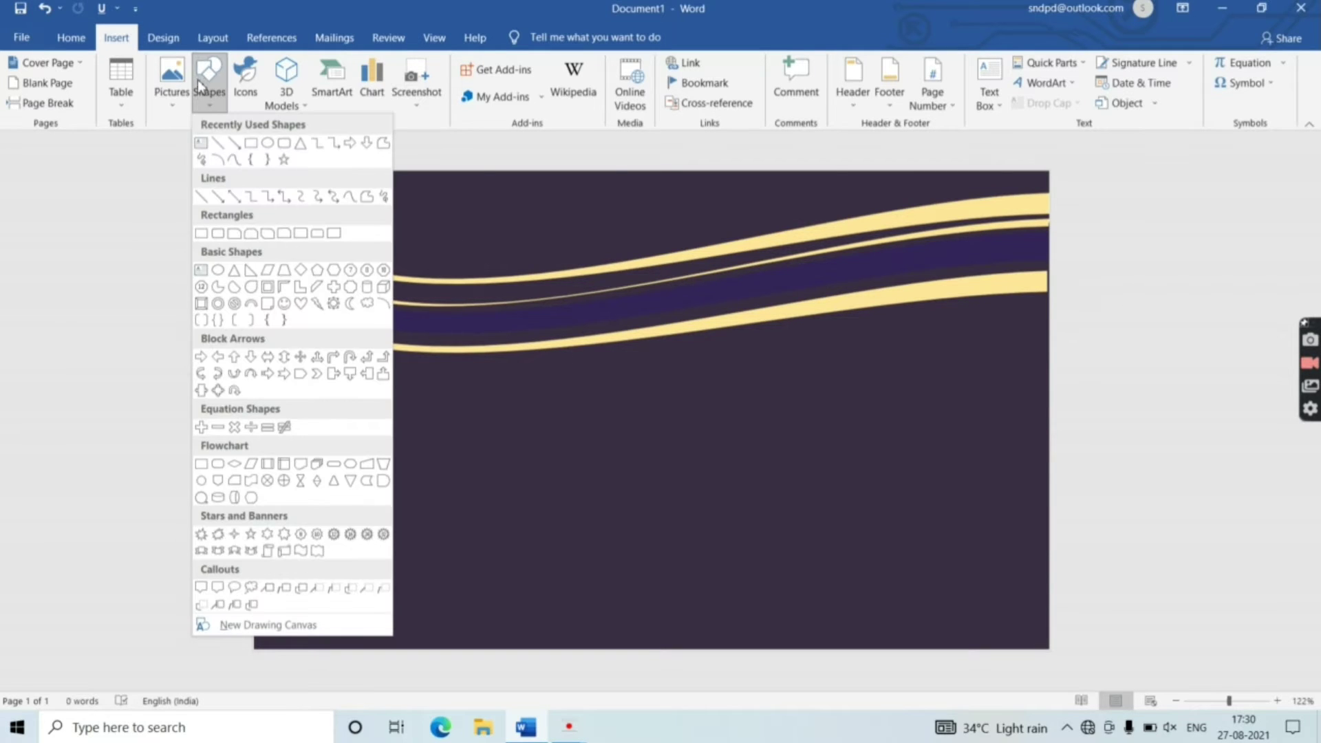
pyautogui.click(201, 143)
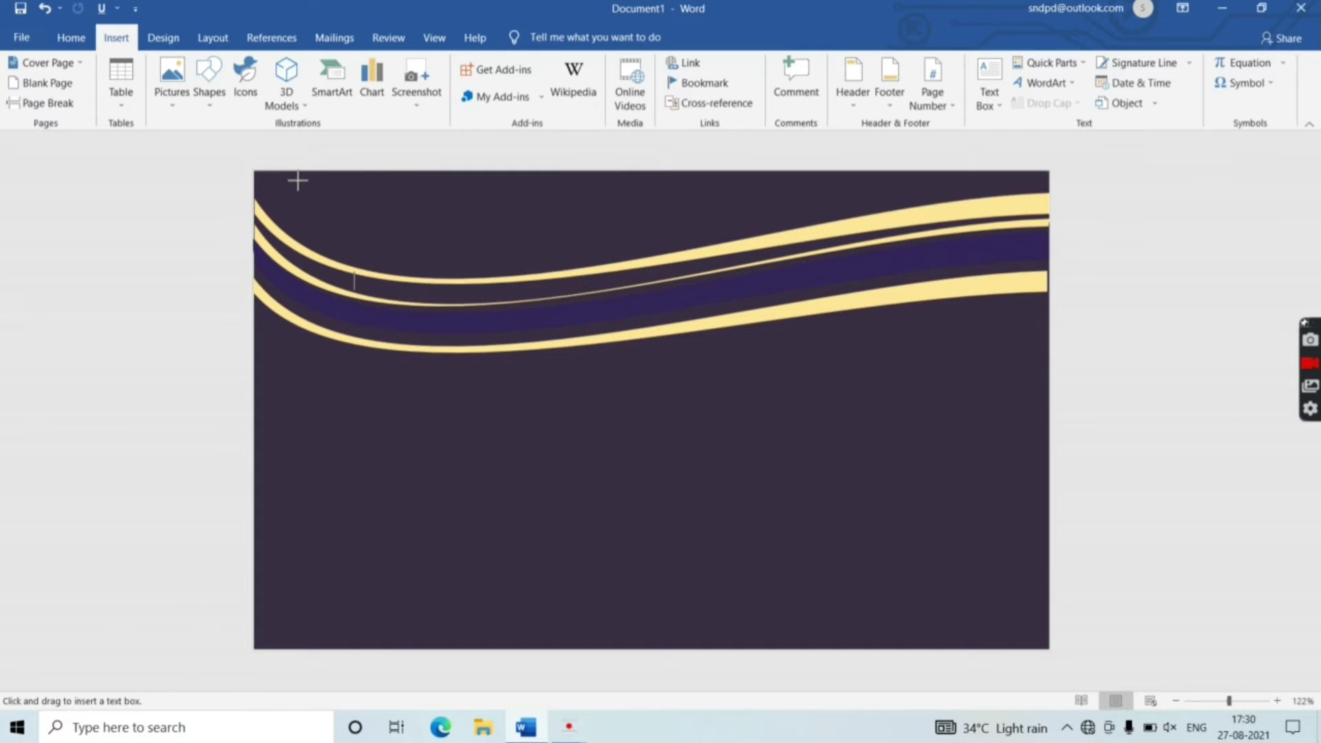
pyautogui.moveTo(296, 179); pyautogui.dragTo(527, 254)
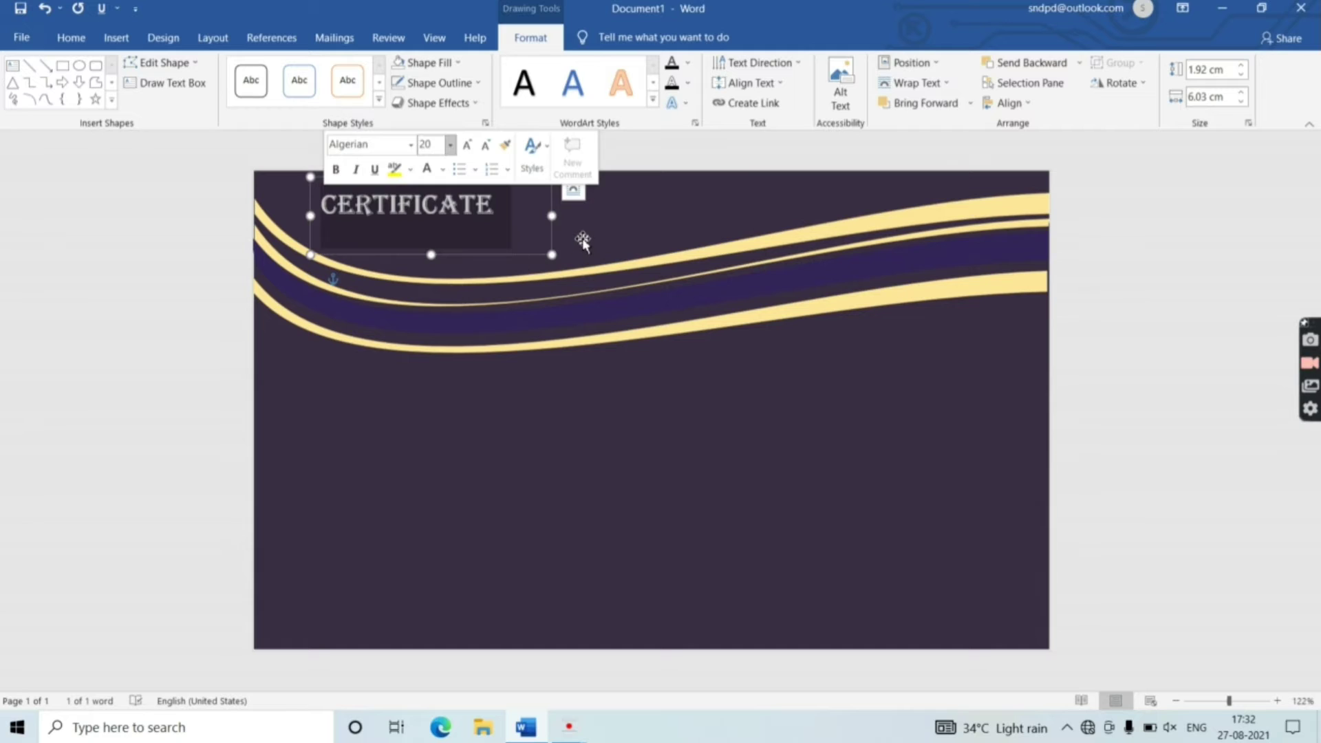
pyautogui.click(523, 231)
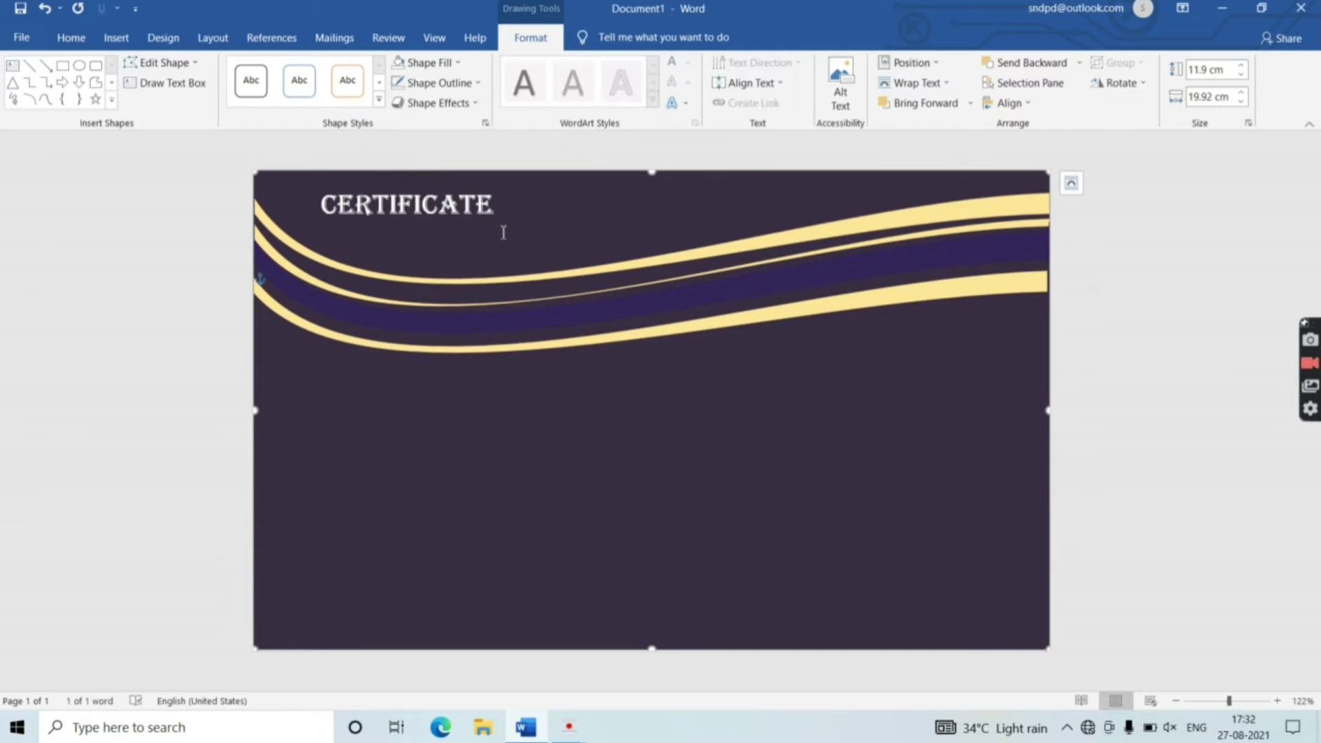
# Add a second text box below it for OF APPRECIATION
pyautogui.click(116, 37)
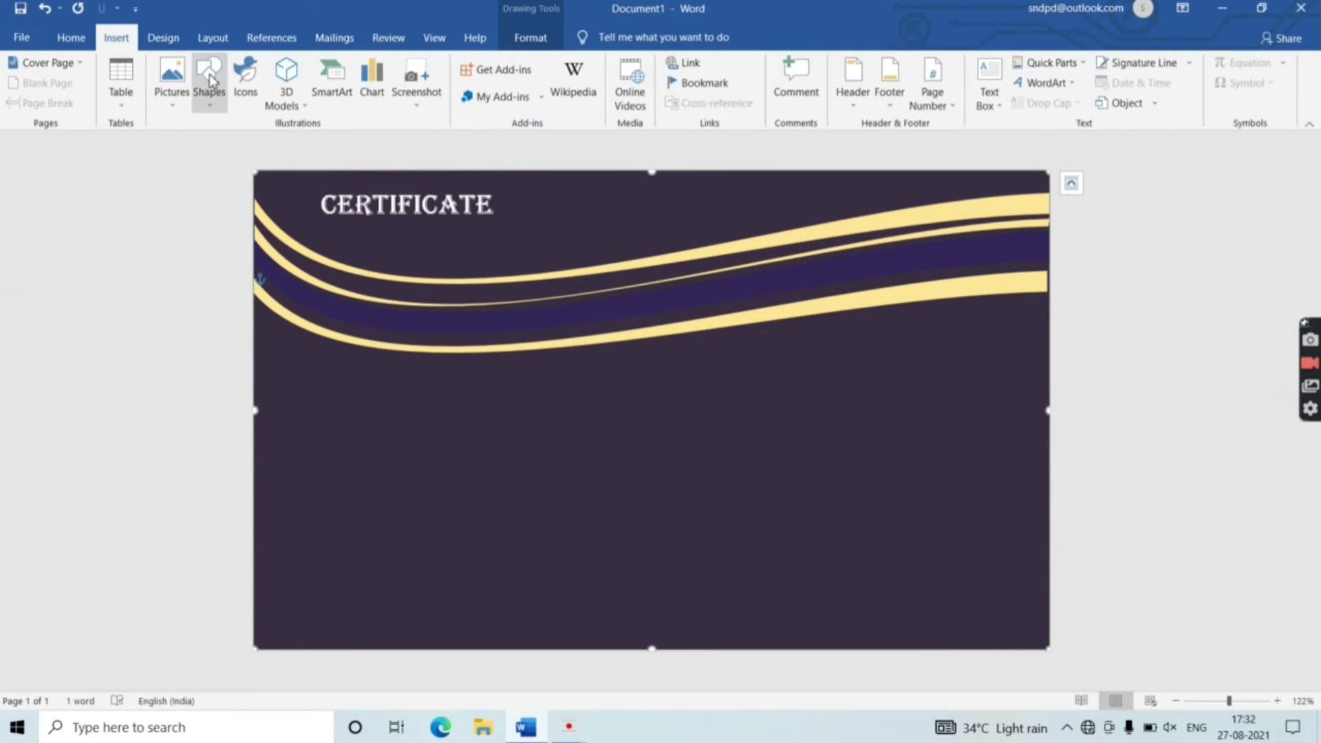
pyautogui.click(209, 96)
pyautogui.click(200, 143)
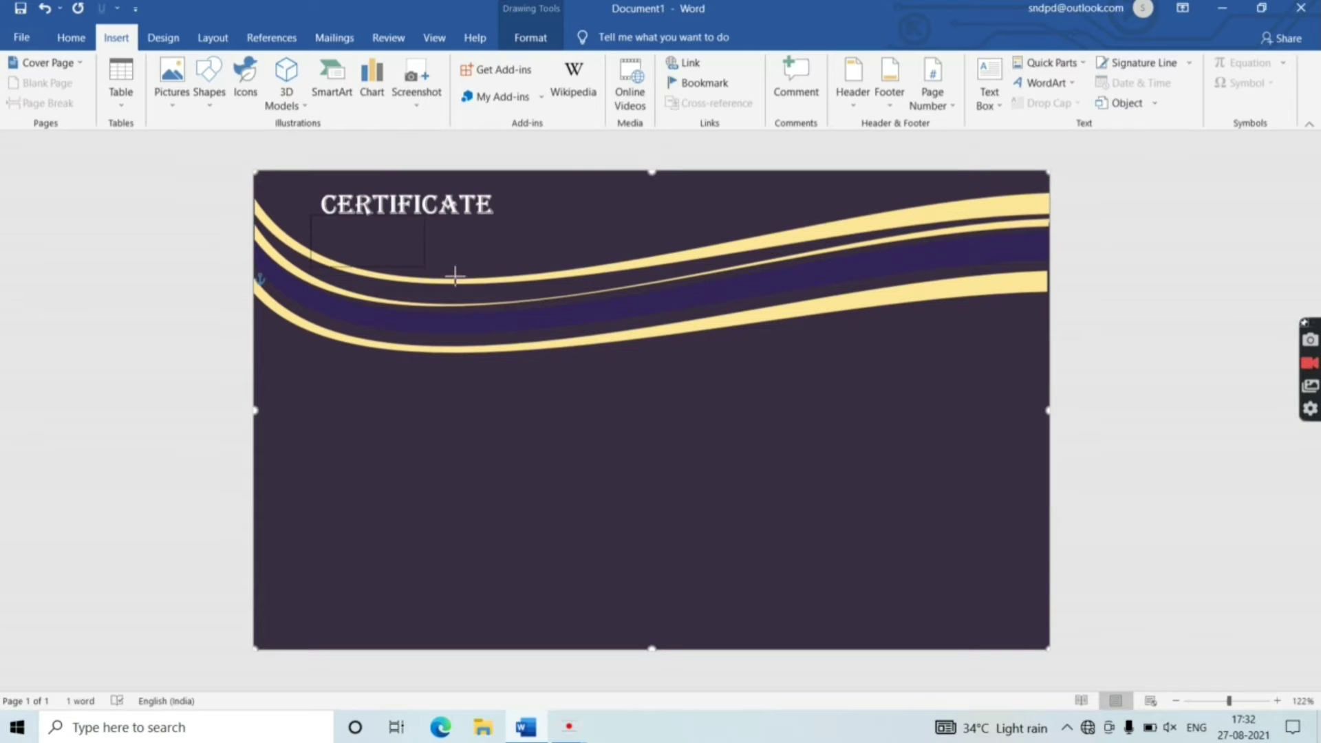
pyautogui.moveTo(312, 218); pyautogui.dragTo(514, 282)
pyautogui.write('OF APPRECIATION')
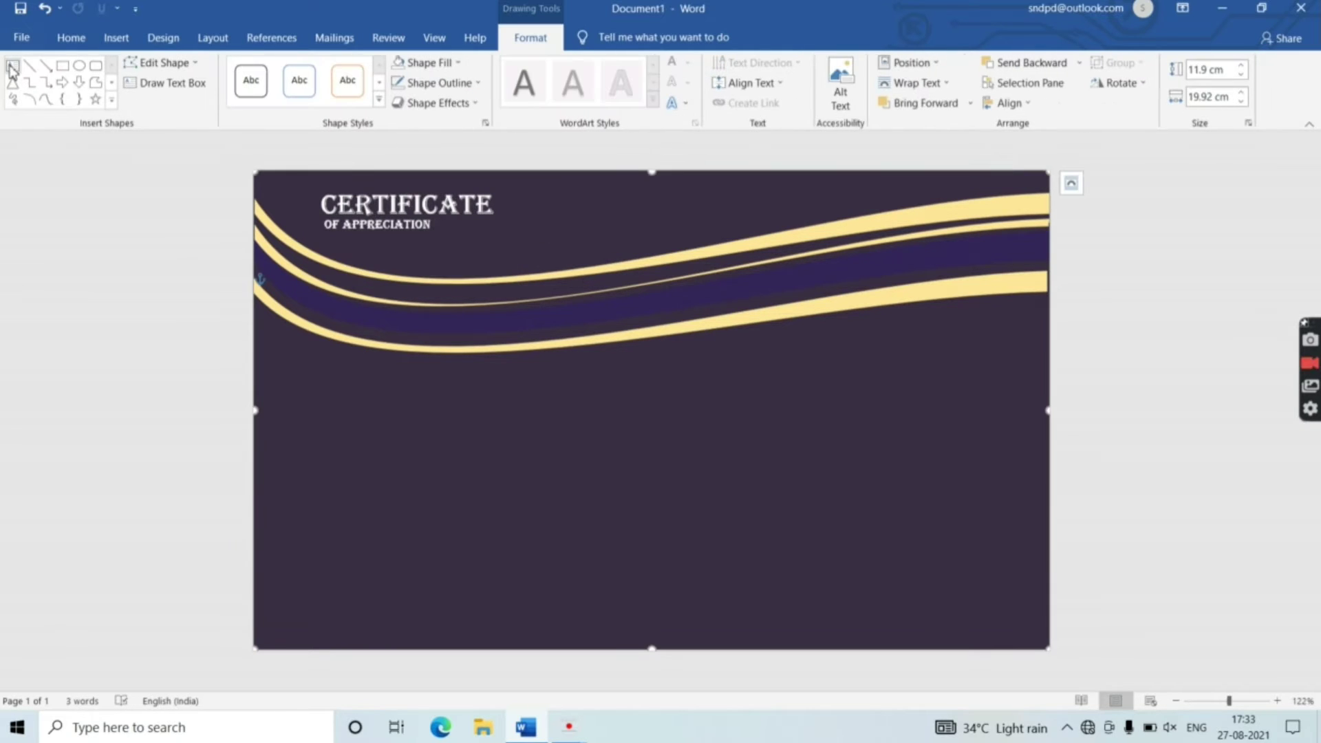
pyautogui.click(13, 65)
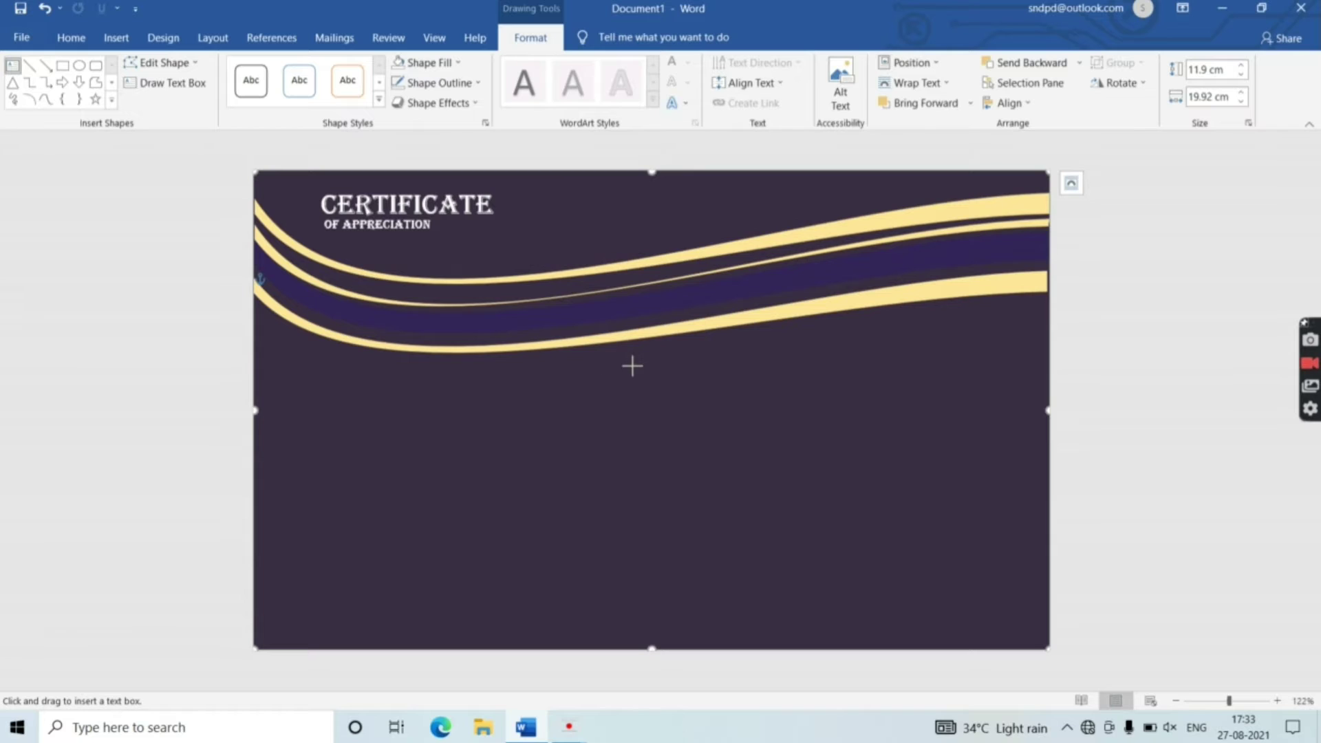
# Add a PROUDLY PRESENTED TO text box on the right, then a box for the recipient's name
pyautogui.moveTo(641, 366); pyautogui.dragTo(1006, 421)
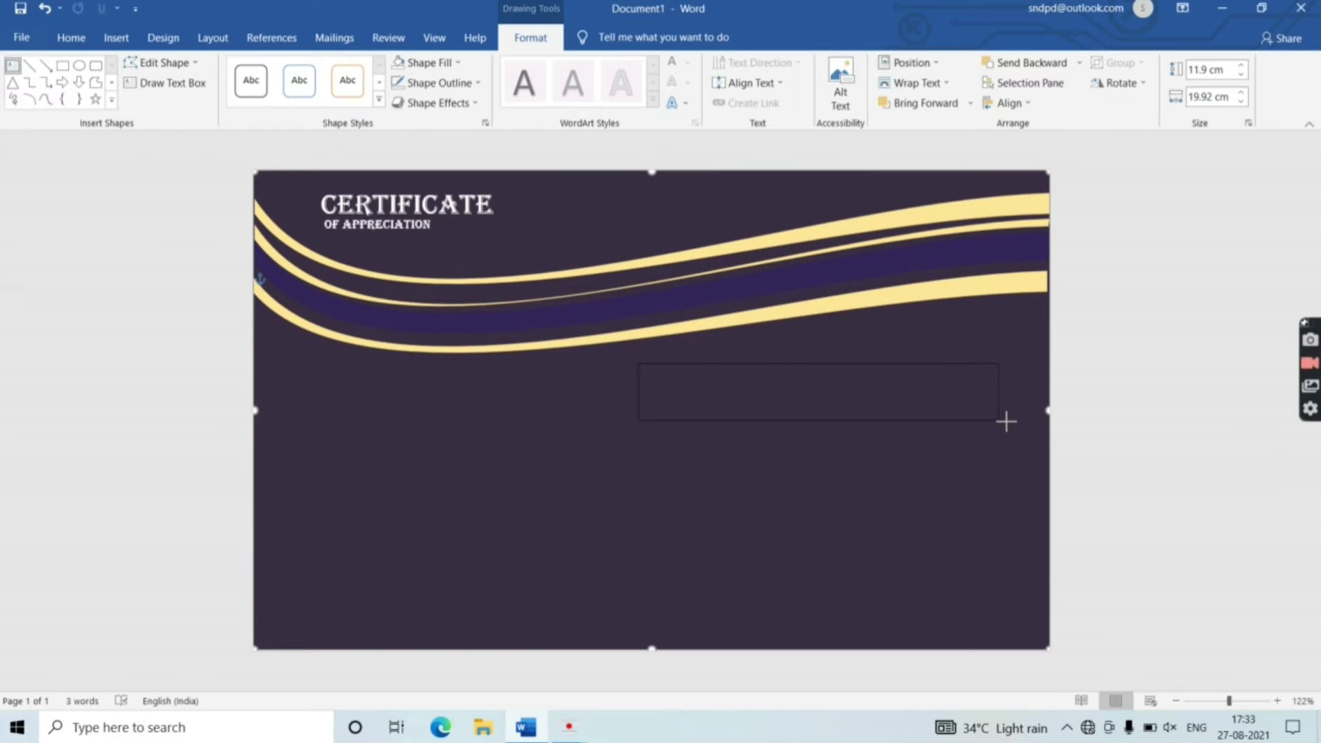
pyautogui.hotkey('ctrl', 'v')
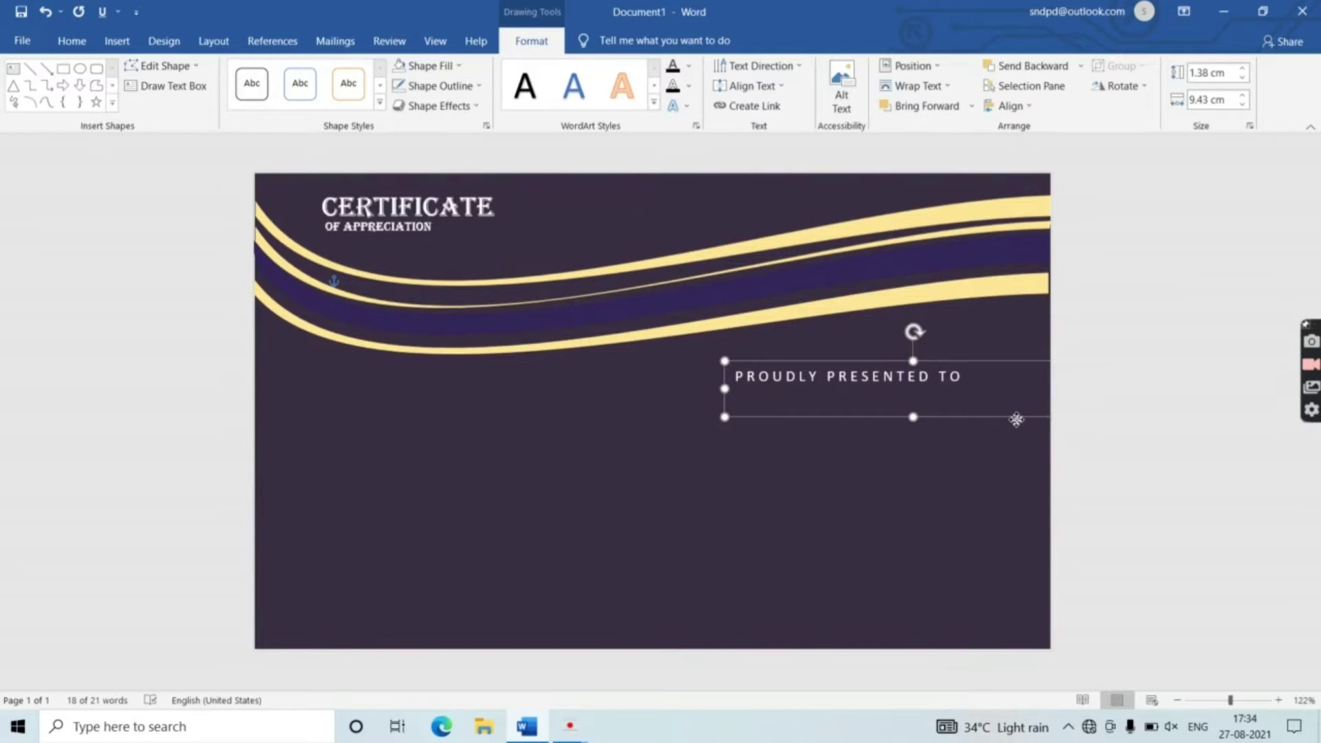
pyautogui.moveTo(1016, 419); pyautogui.dragTo(1038, 417)
pyautogui.click(1107, 310)
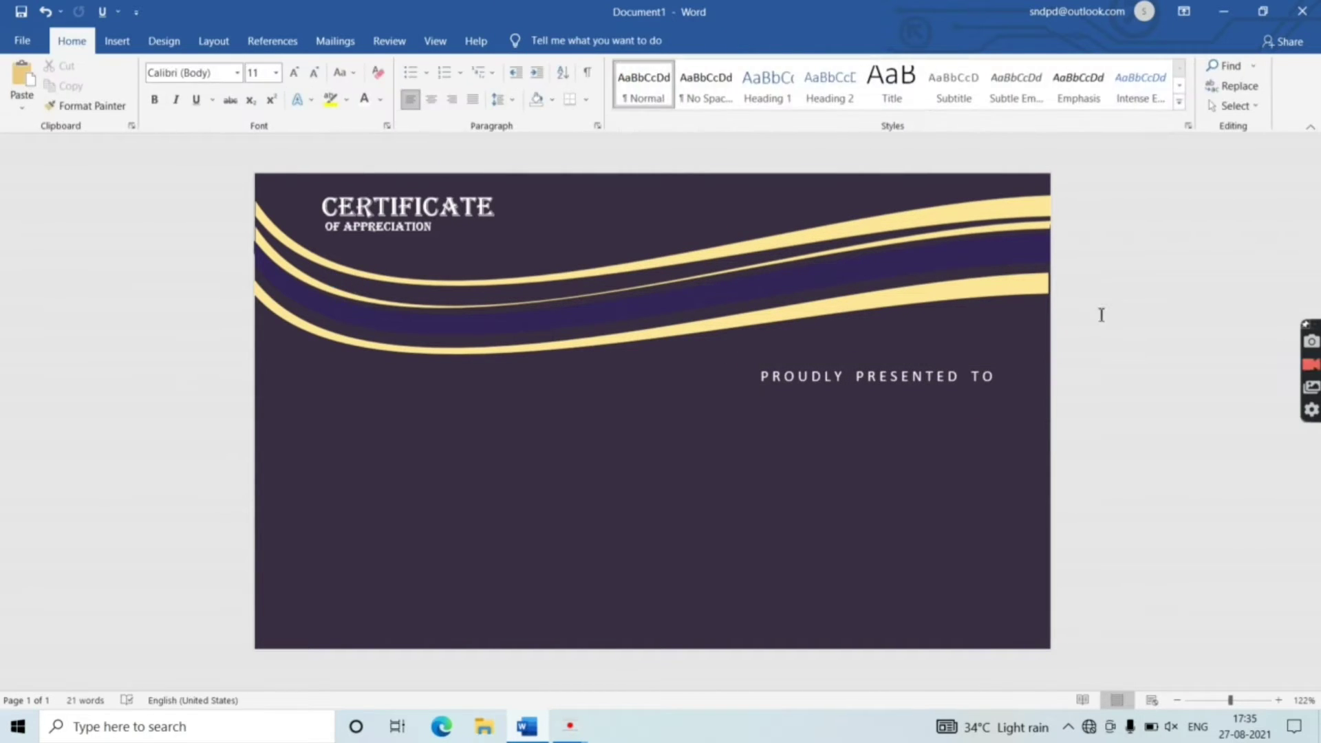
pyautogui.click(114, 42)
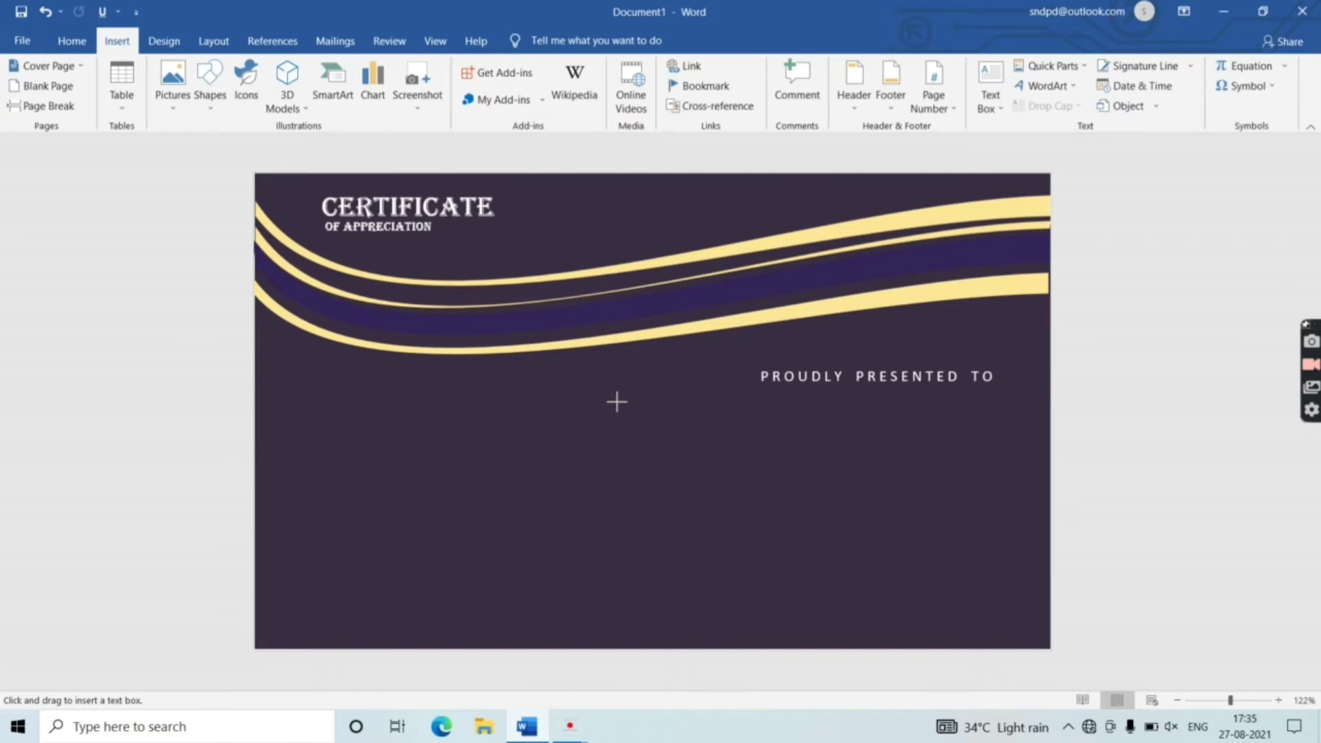
pyautogui.moveTo(612, 395); pyautogui.dragTo(1038, 490)
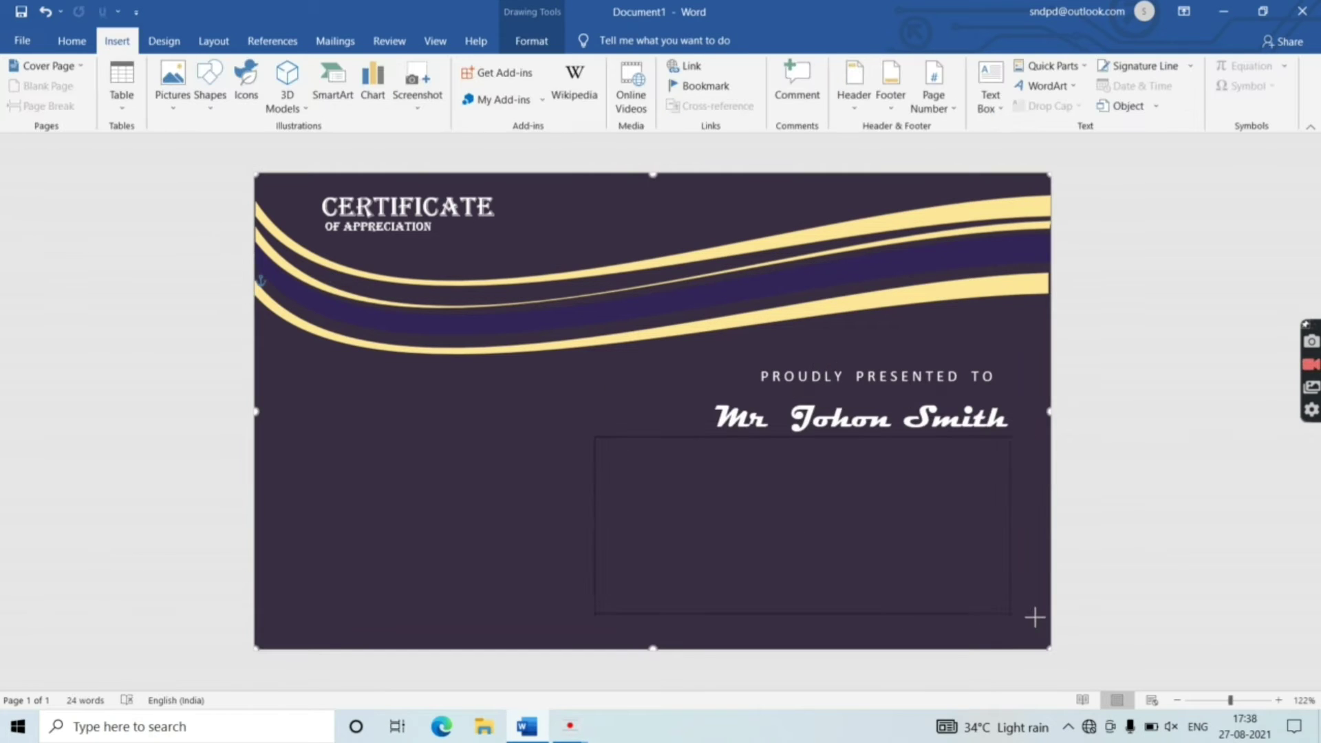
# Draw a large text box below the name and enter the placeholder body text
pyautogui.moveTo(1034, 617); pyautogui.dragTo(1033, 610)
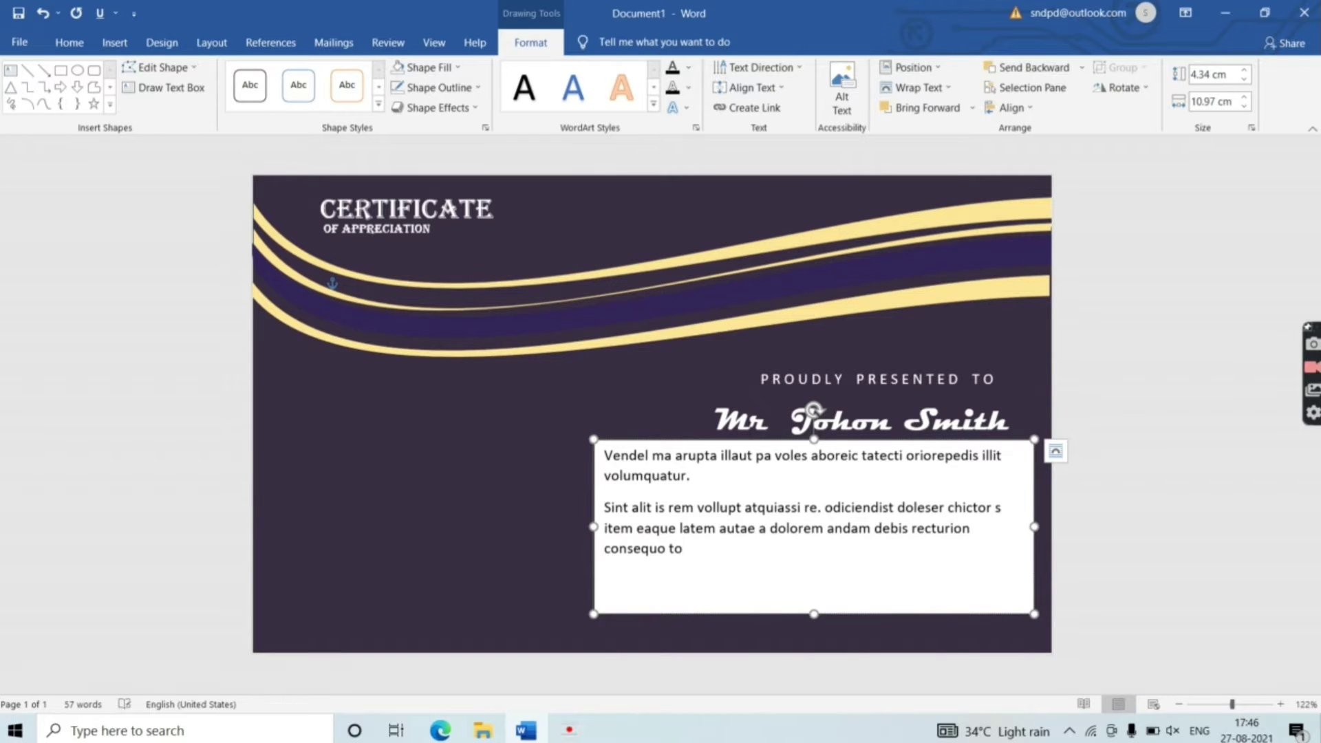
pyautogui.write('rpor nem exeria')
pyautogui.moveTo(781, 550); pyautogui.dragTo(745, 554)
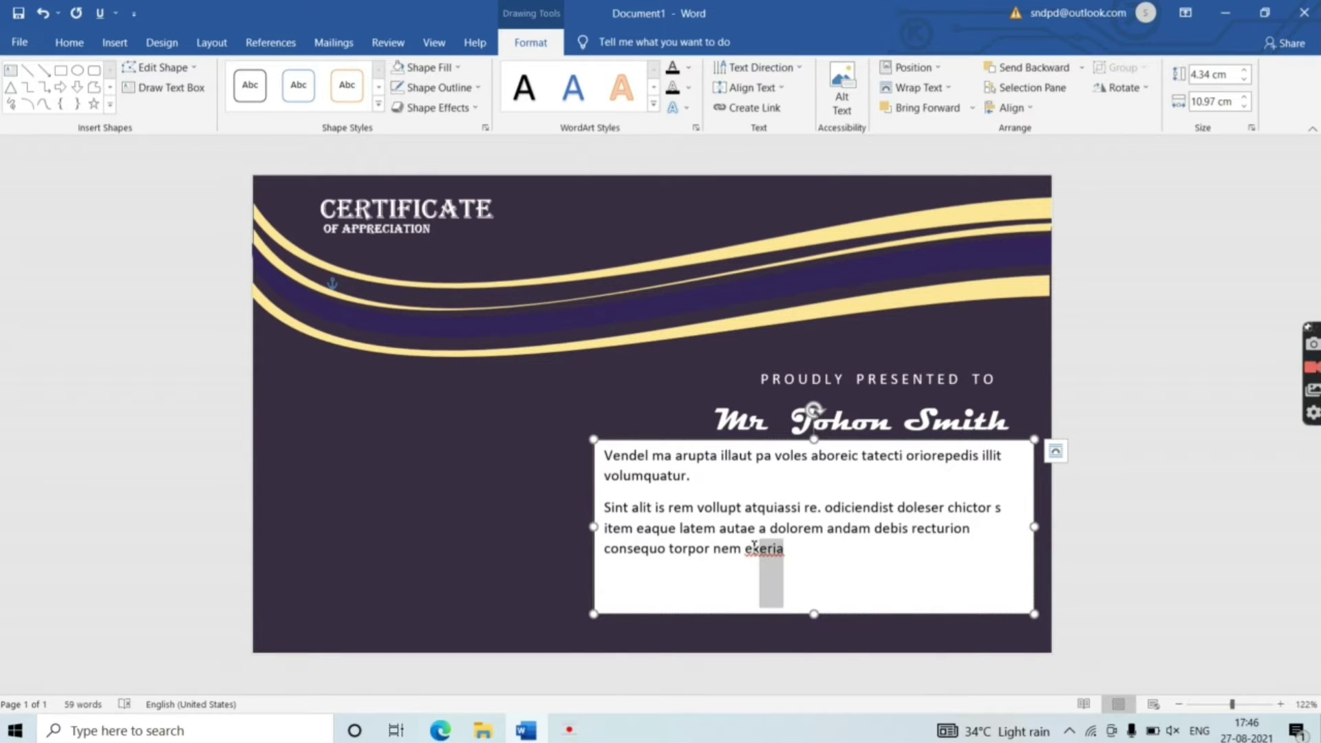
pyautogui.rightClick(752, 559)
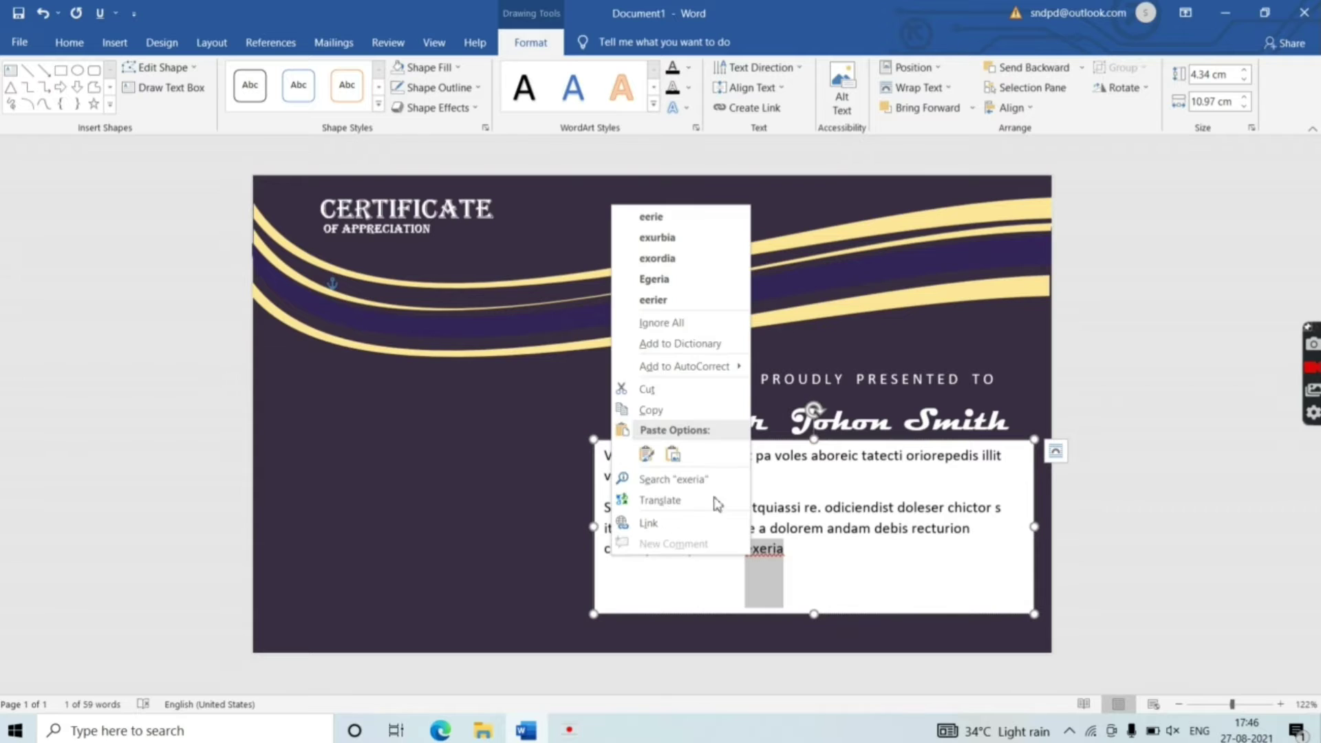
pyautogui.click(674, 323)
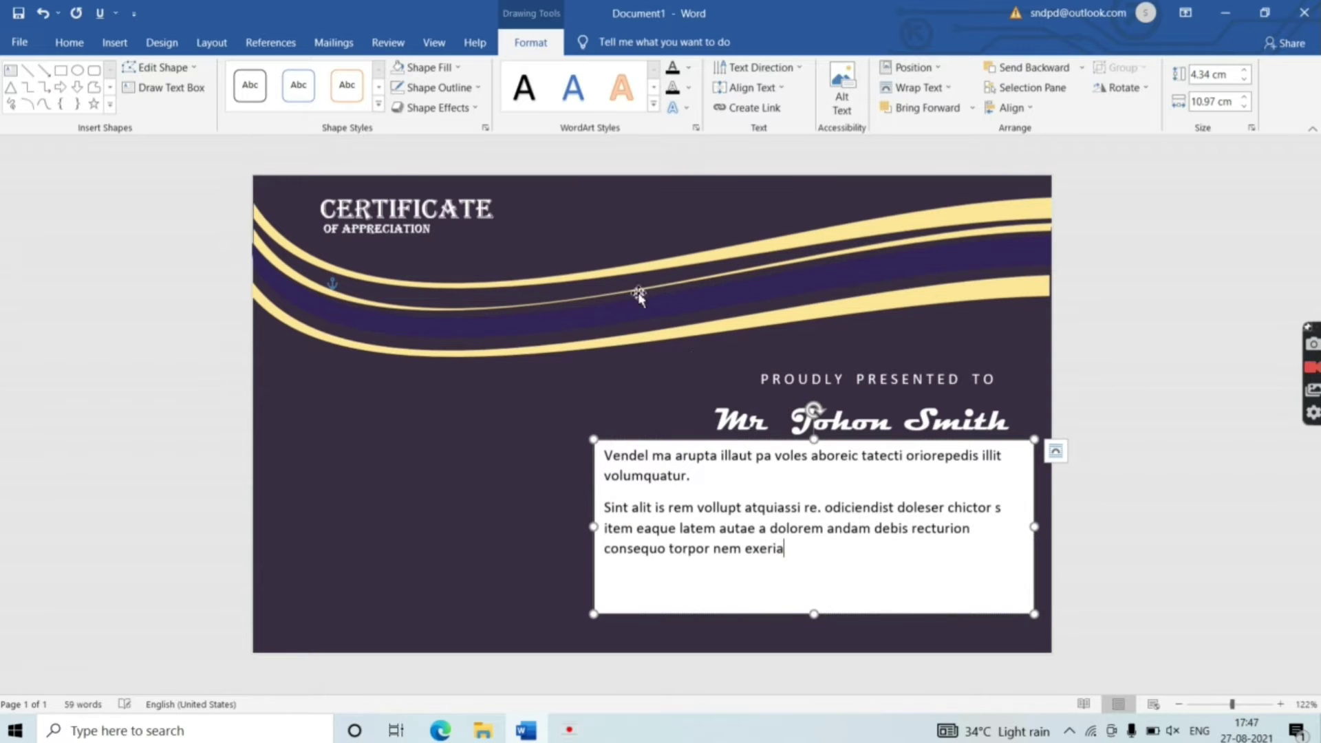
# Give the body text box no outline and no fill
pyautogui.click(462, 98)
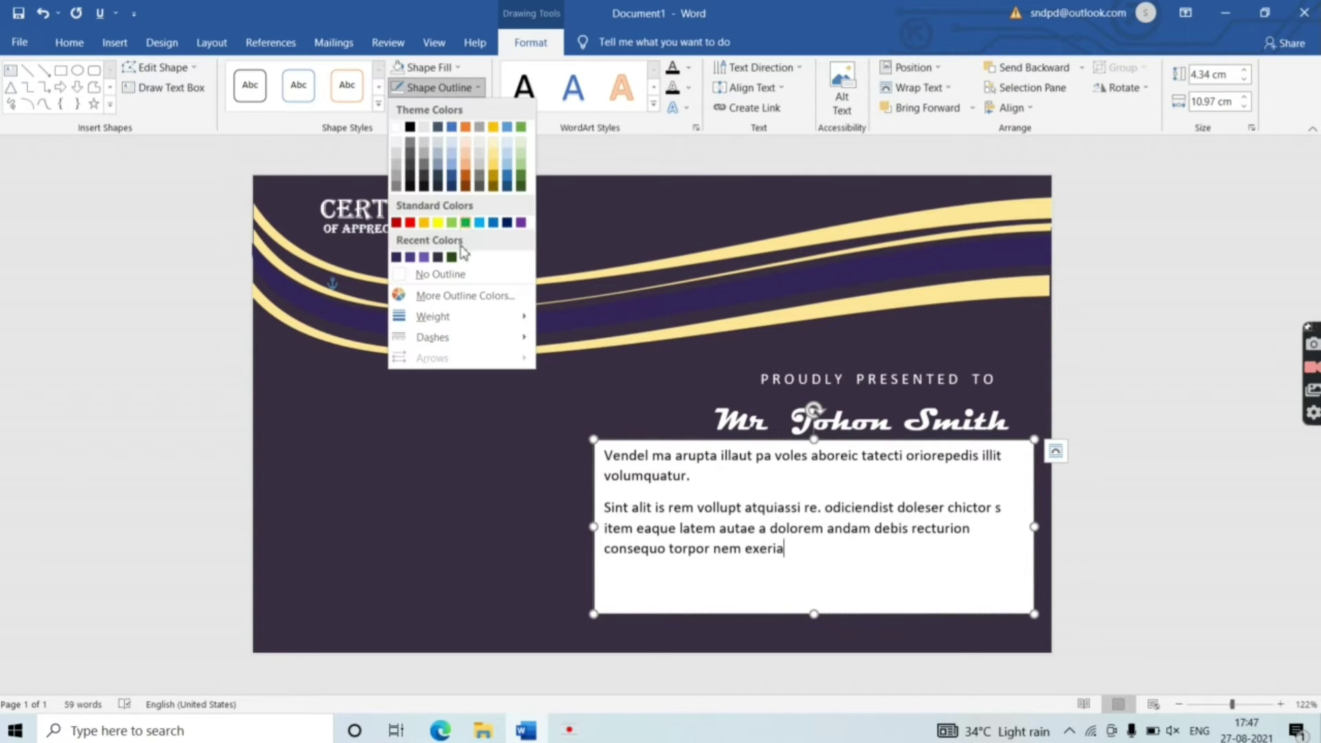
pyautogui.click(448, 273)
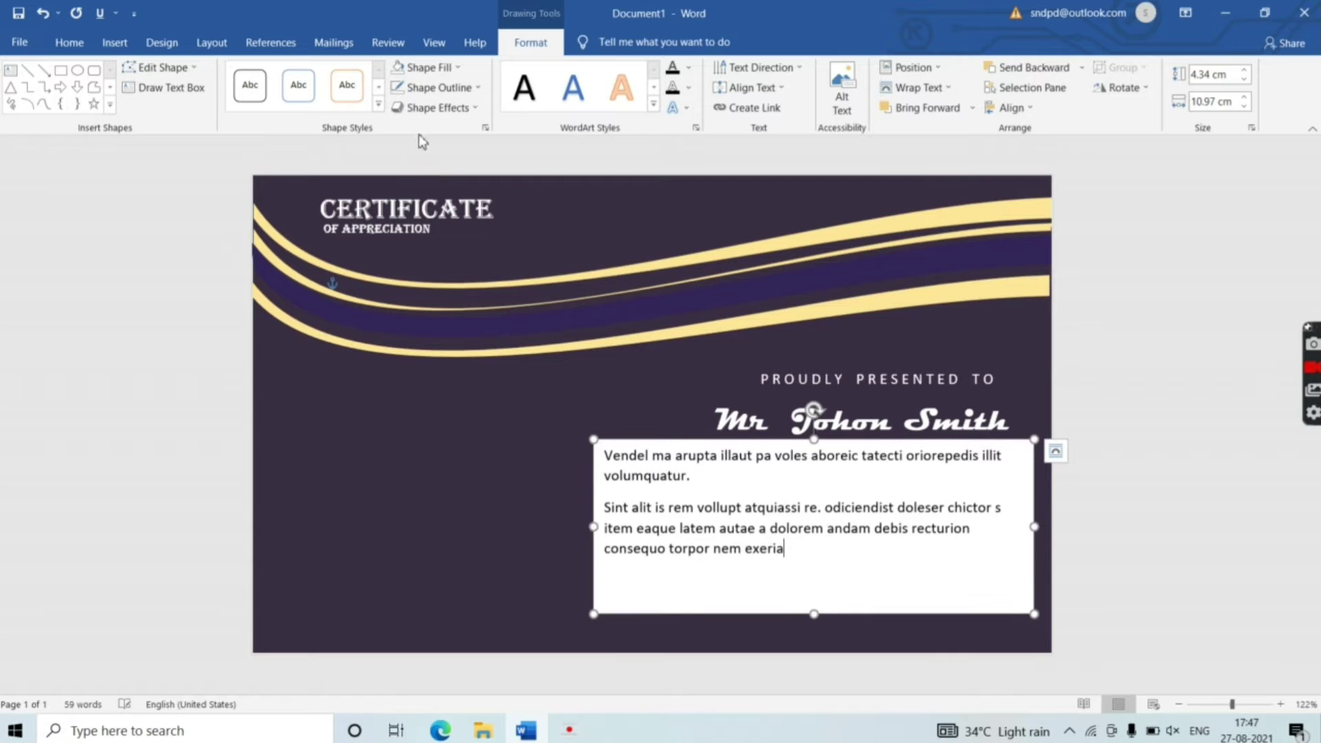
pyautogui.click(429, 68)
pyautogui.click(441, 255)
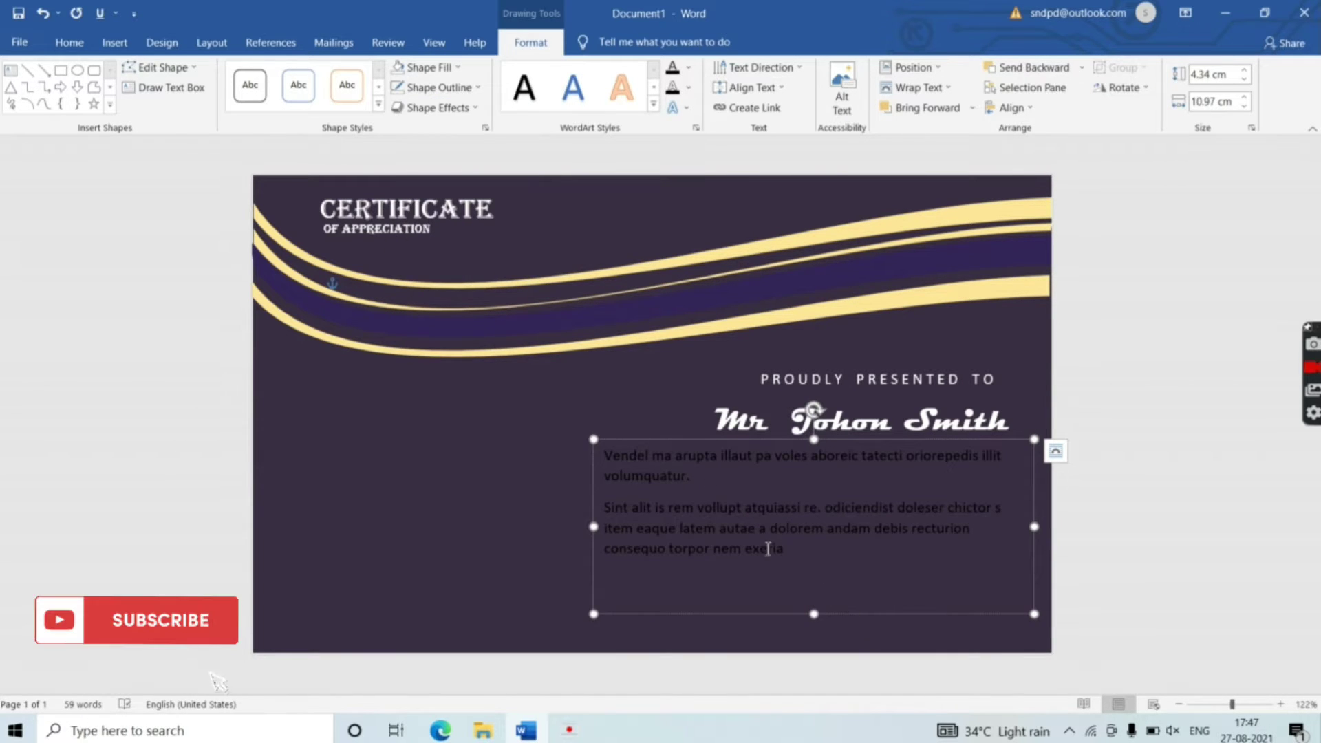
# Make the body text white, widen the box leftward and nudge it right
pyautogui.moveTo(752, 545); pyautogui.dragTo(626, 459)
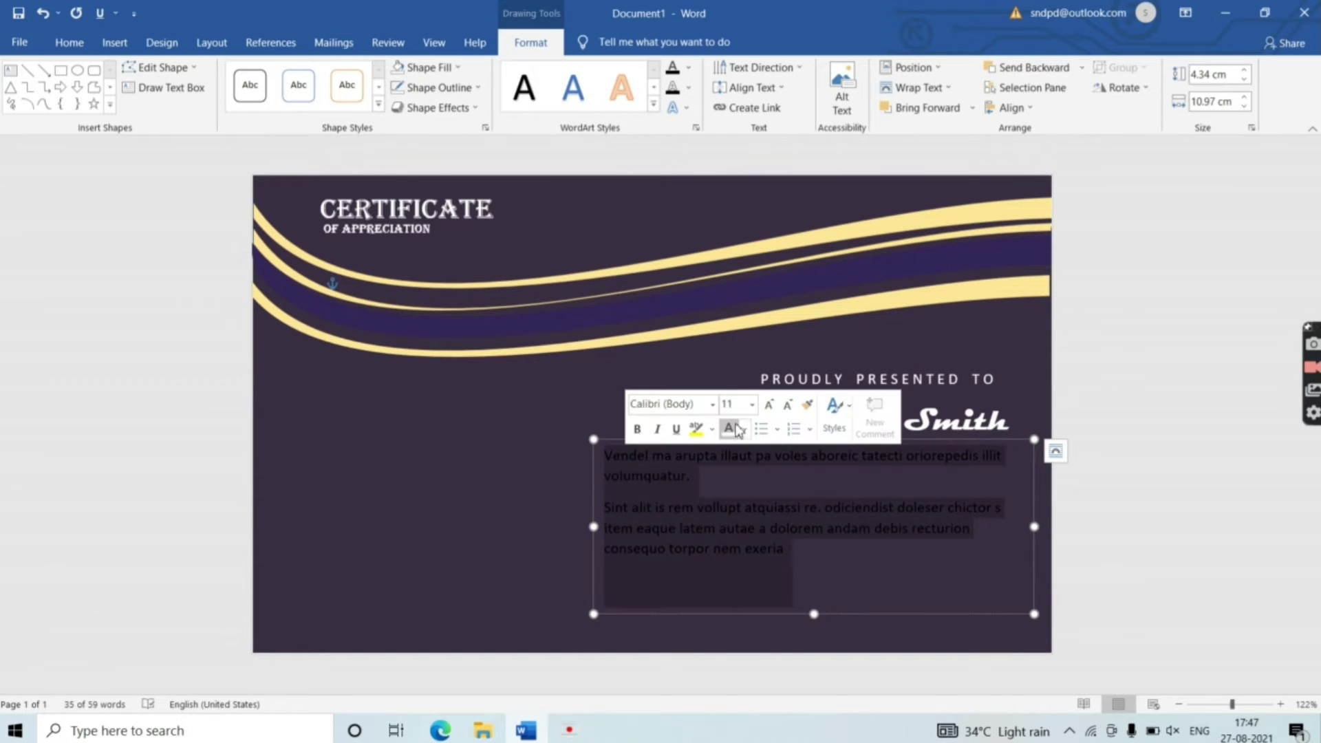
pyautogui.click(744, 428)
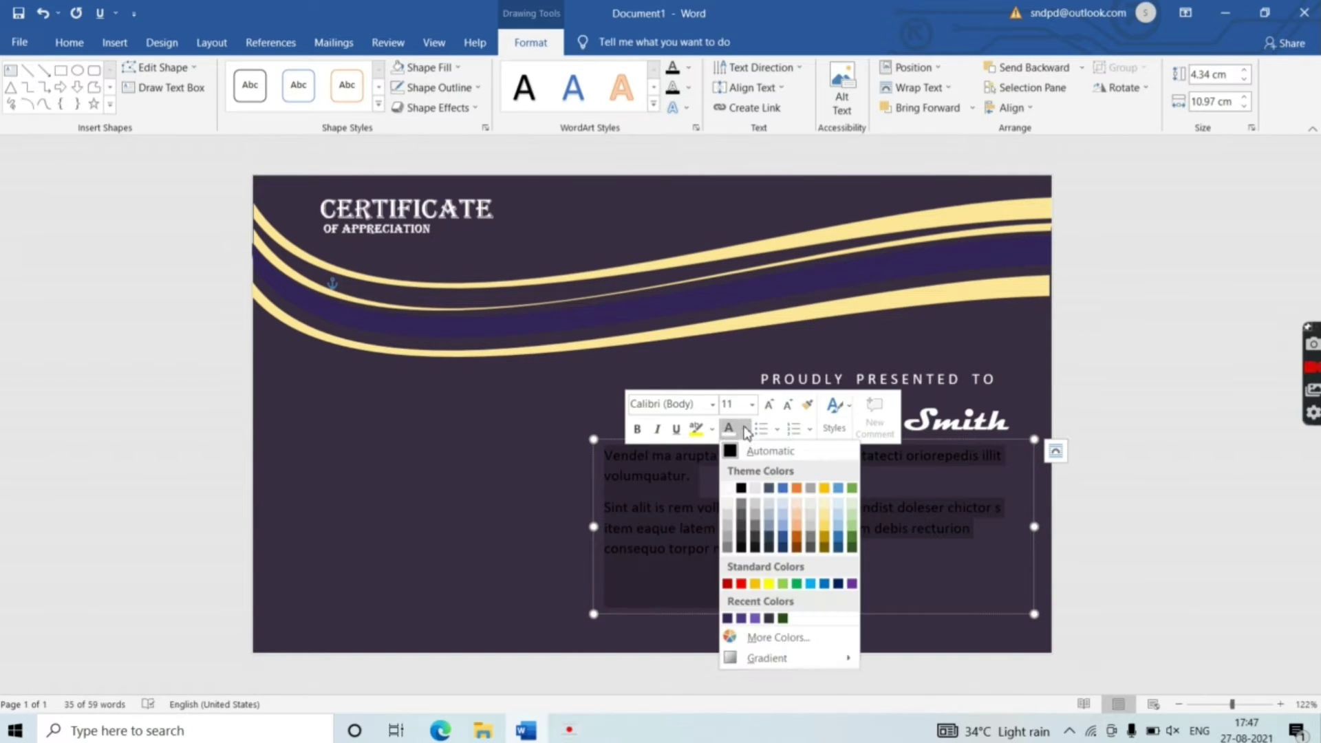
pyautogui.click(726, 488)
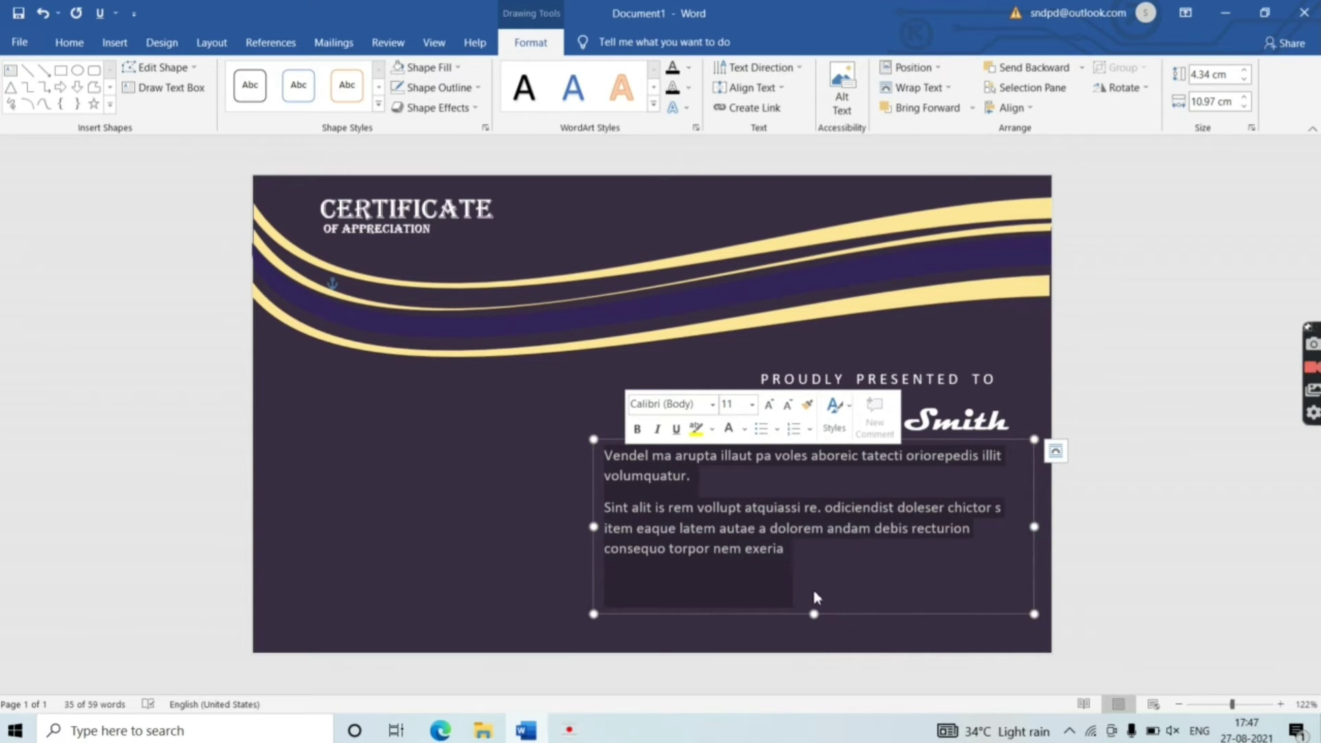
pyautogui.moveTo(593, 527); pyautogui.dragTo(516, 517)
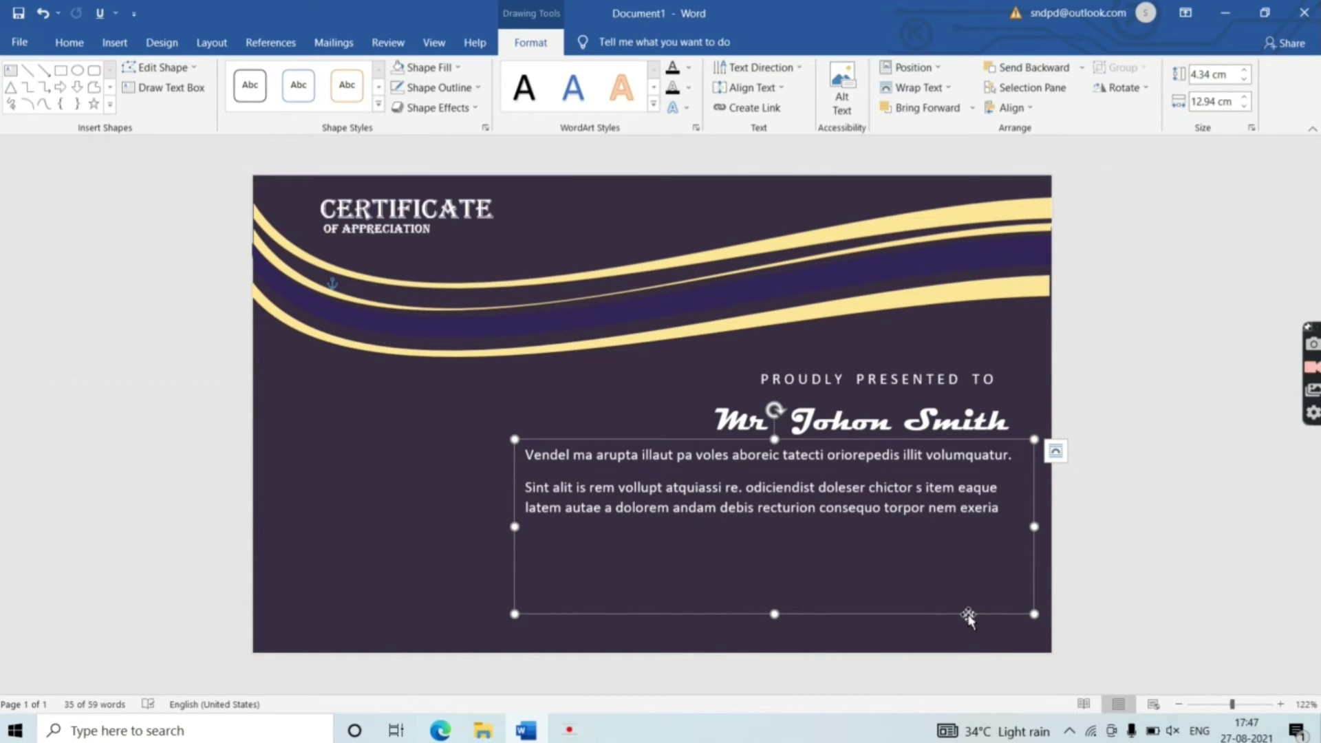
pyautogui.moveTo(967, 617); pyautogui.dragTo(987, 610)
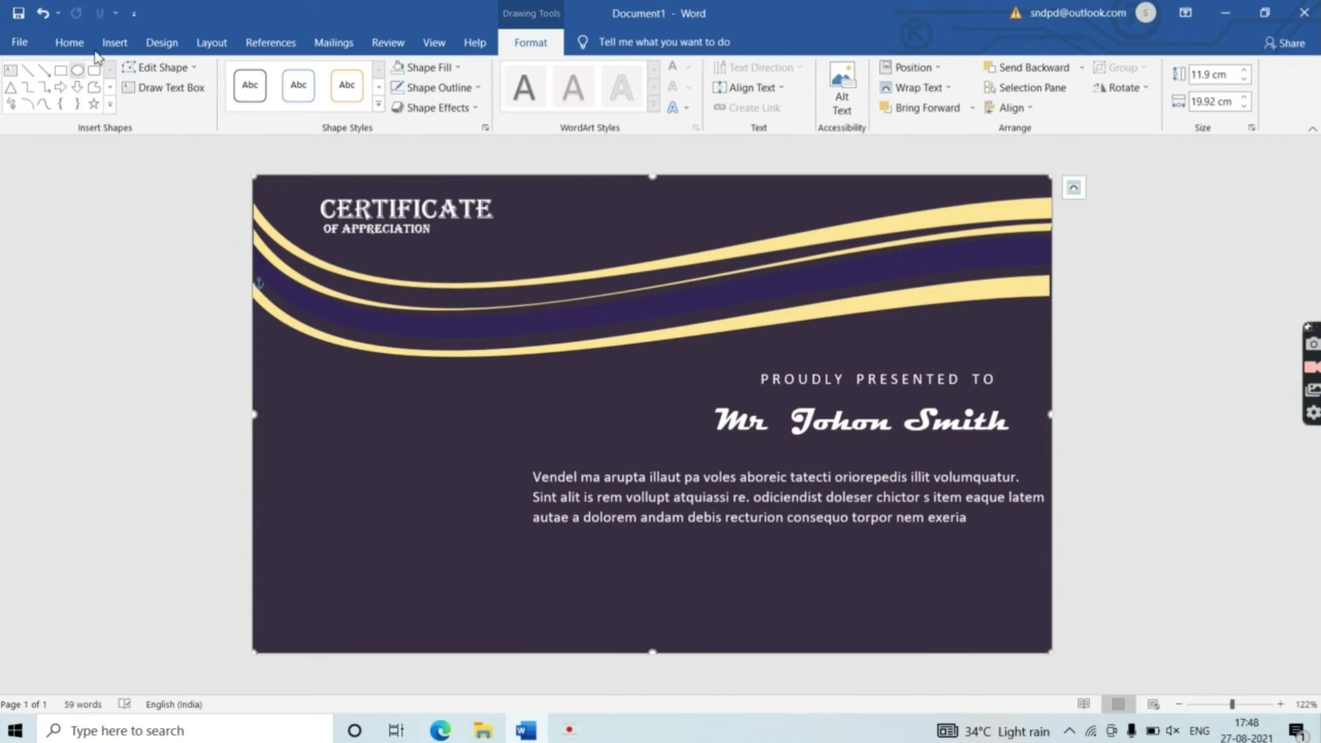
# Insert an award rosette image from Online Pictures
pyautogui.click(105, 44)
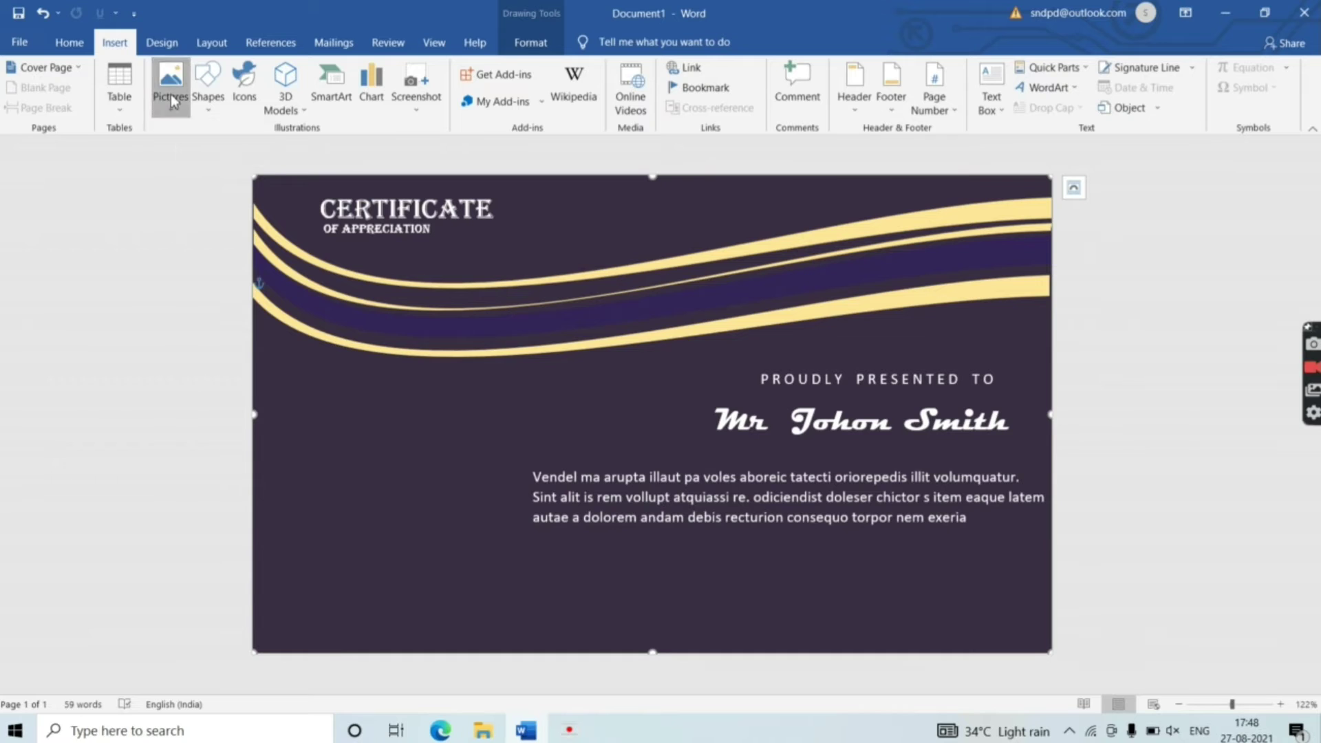
pyautogui.click(169, 86)
pyautogui.click(182, 175)
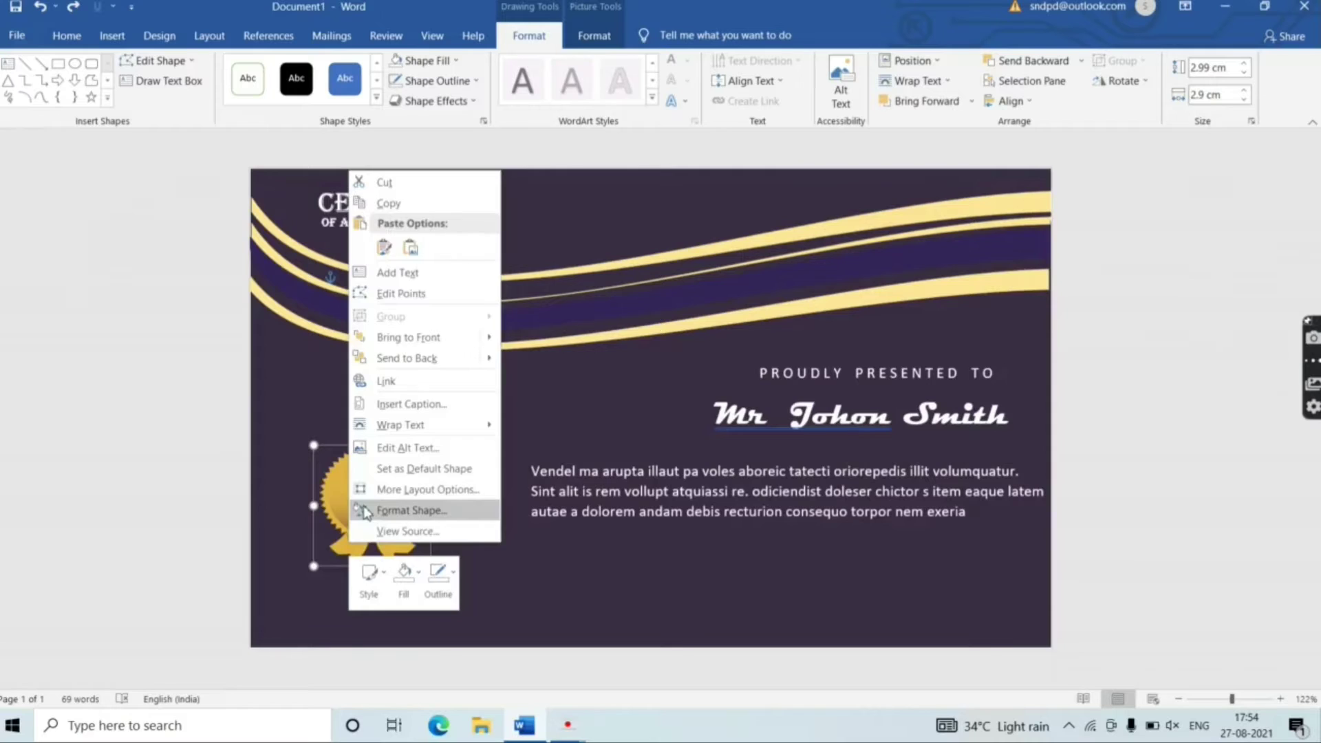
# Recolour the award picture to Gold, Accent color 4 Light
pyautogui.click(363, 510)
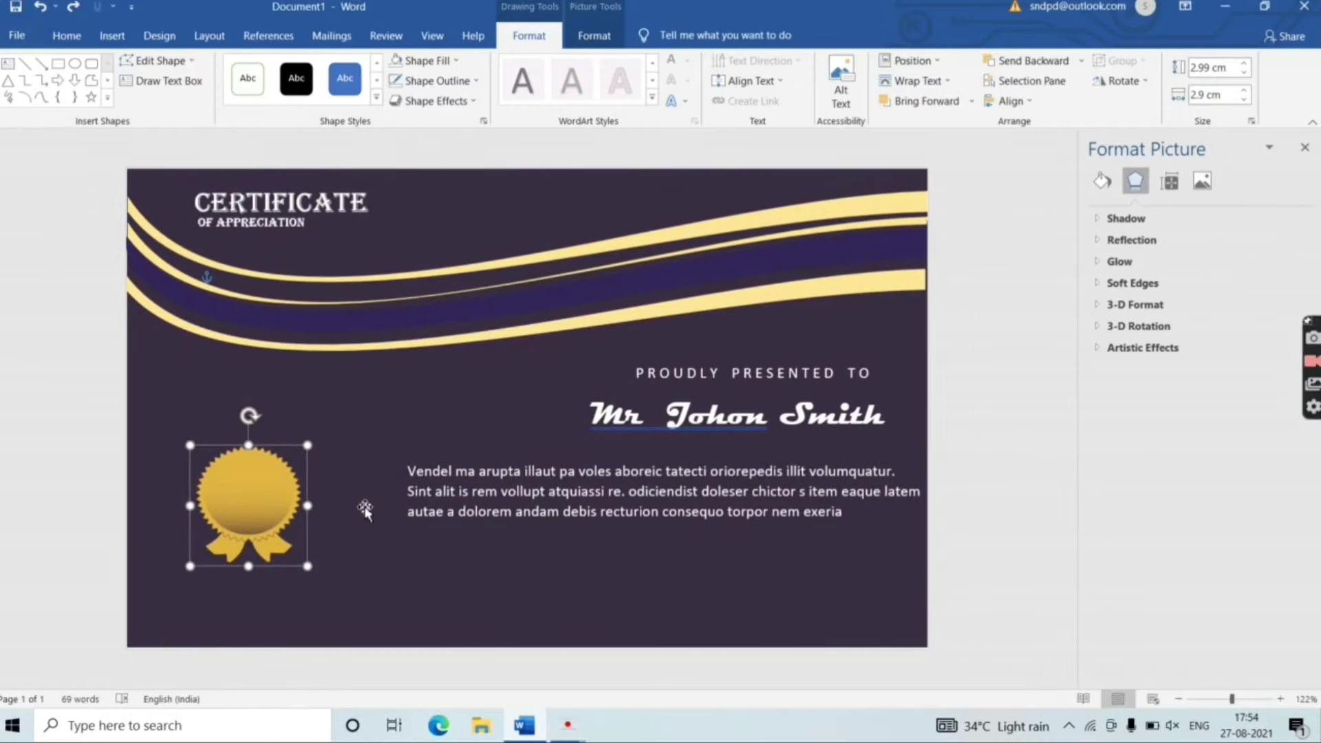
pyautogui.click(1173, 188)
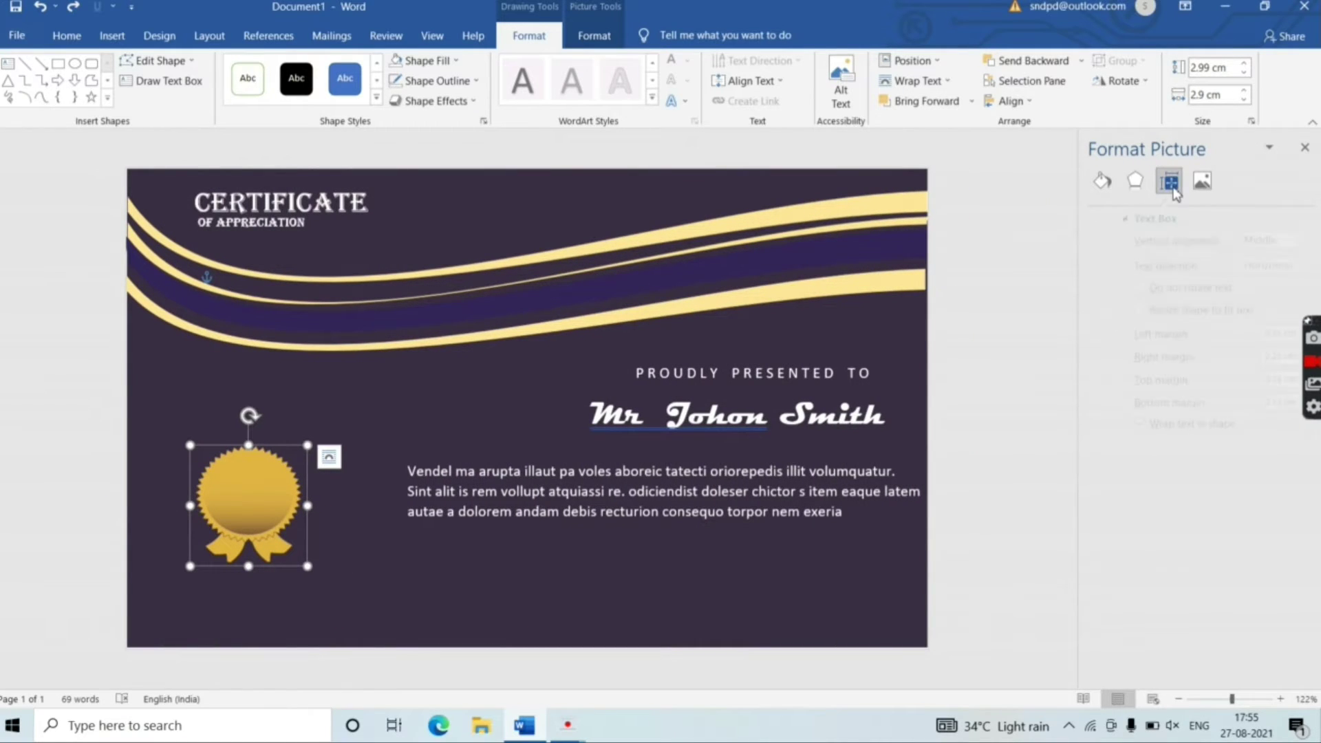
pyautogui.click(1196, 186)
pyautogui.click(1138, 240)
pyautogui.click(1280, 402)
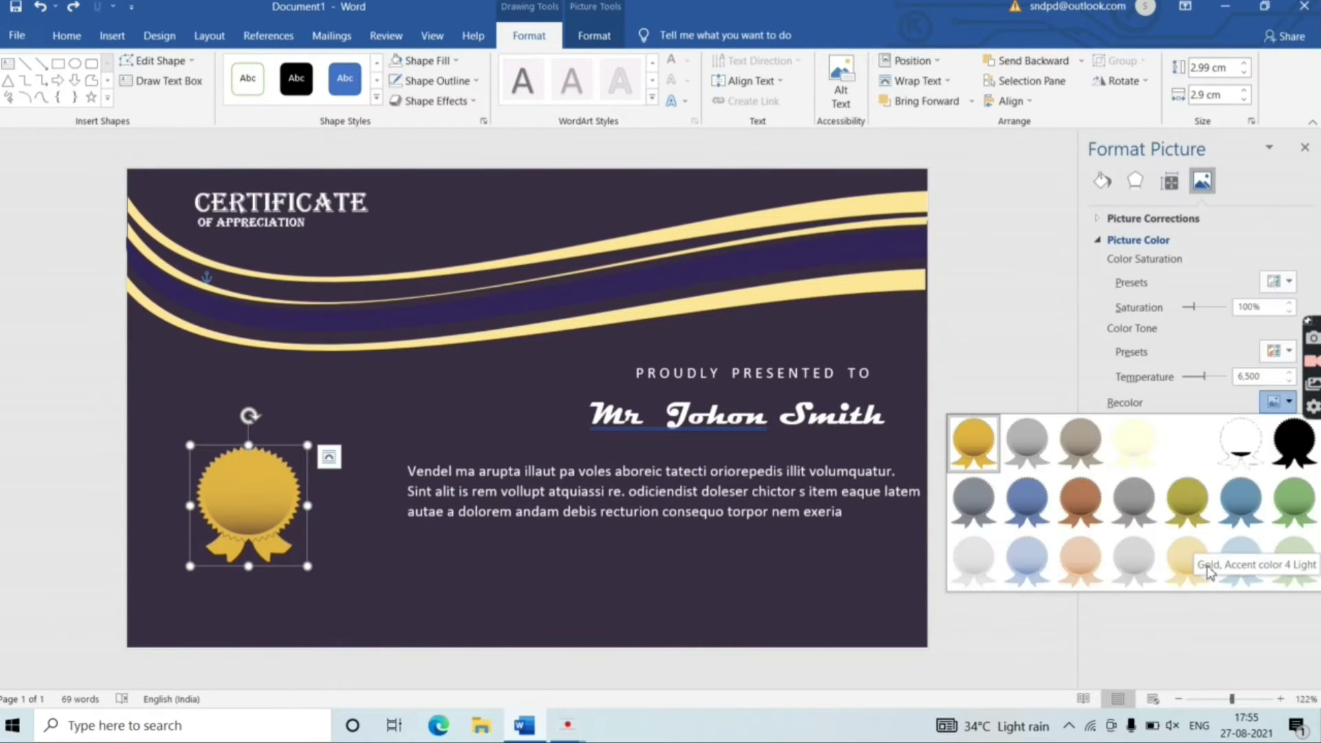
pyautogui.click(1192, 566)
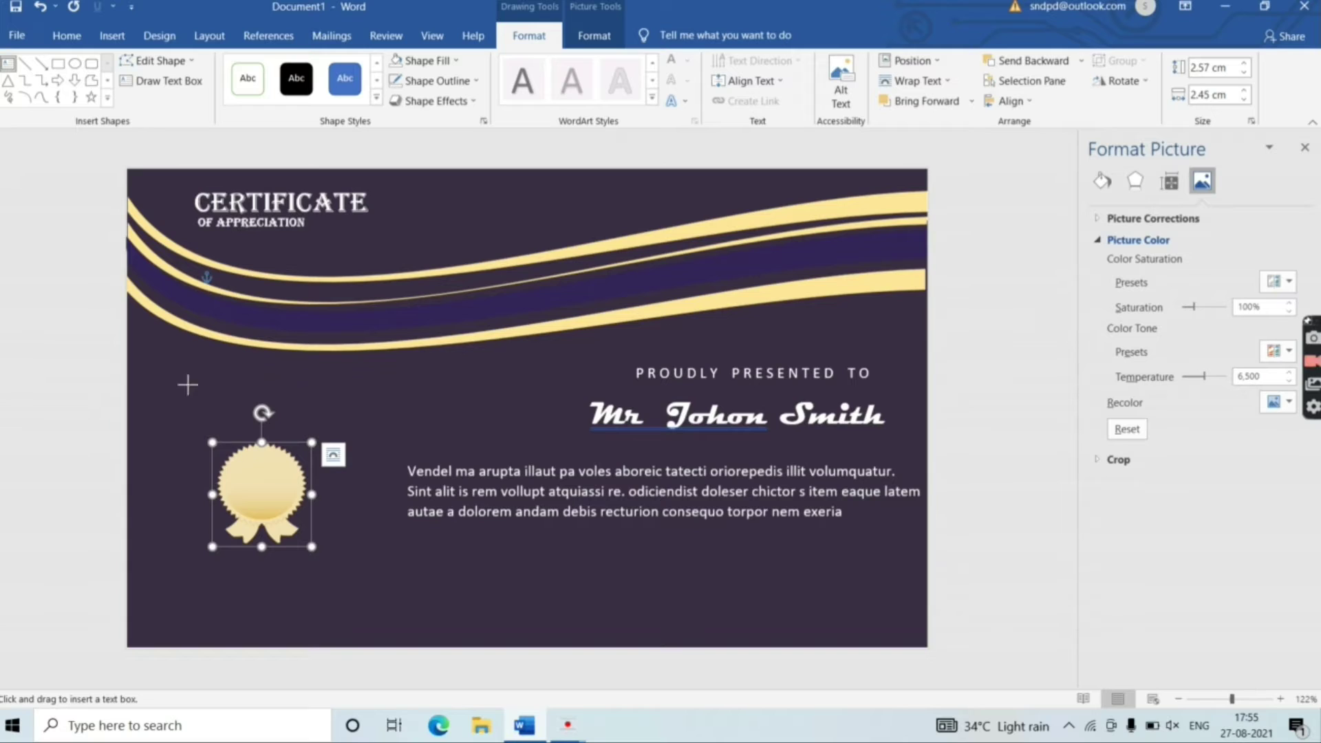
# Draw a circle centred in the medal with no outline and Black, Text 1, Lighter 25% fill
pyautogui.click(75, 64)
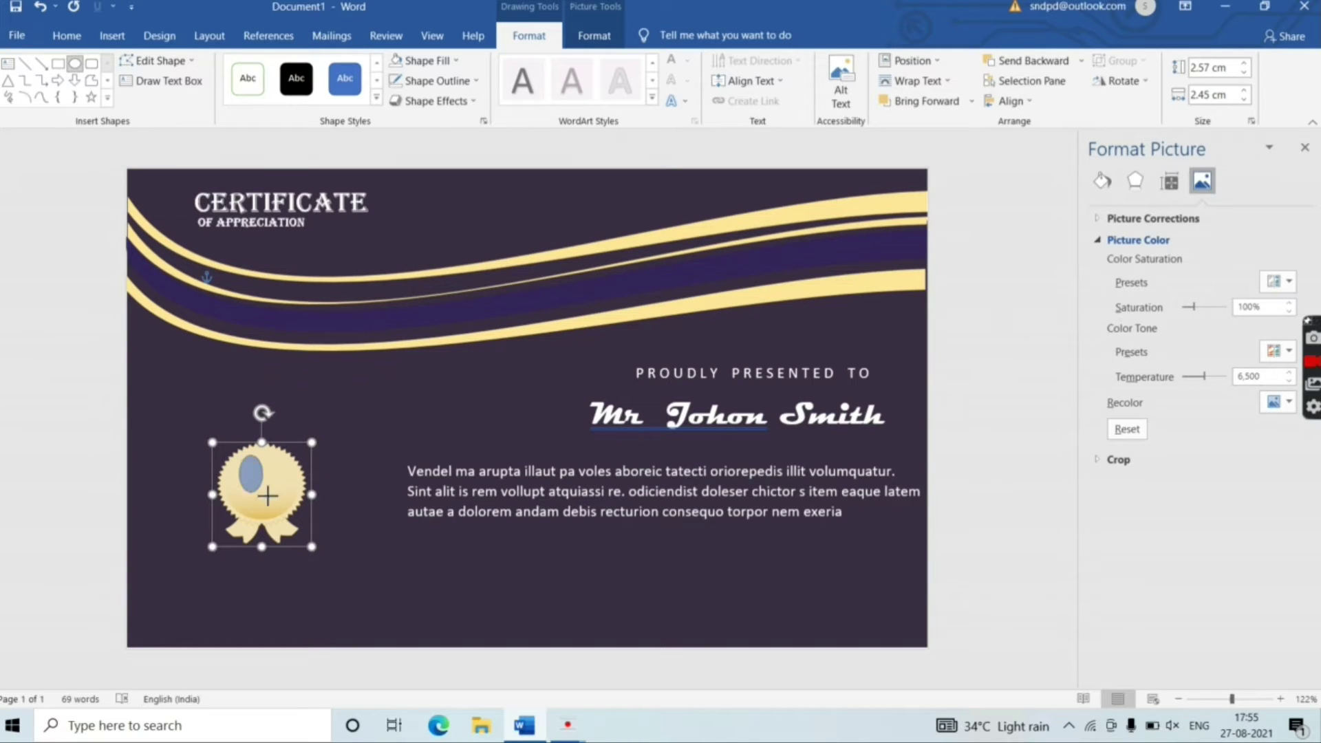
pyautogui.moveTo(241, 457)
pyautogui.mouseDown()
pyautogui.moveTo(283, 512)
pyautogui.moveTo(295, 484)
pyautogui.moveTo(230, 484)
pyautogui.mouseUp()
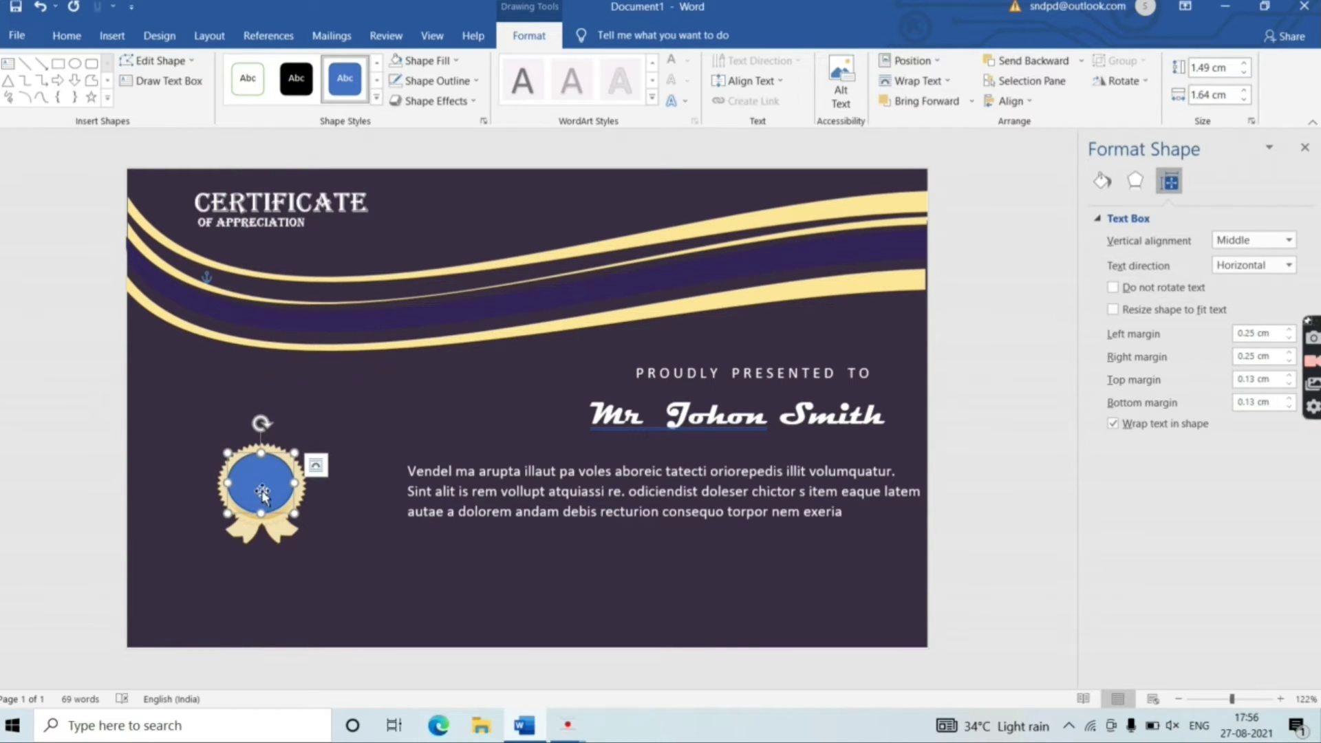
pyautogui.click(428, 81)
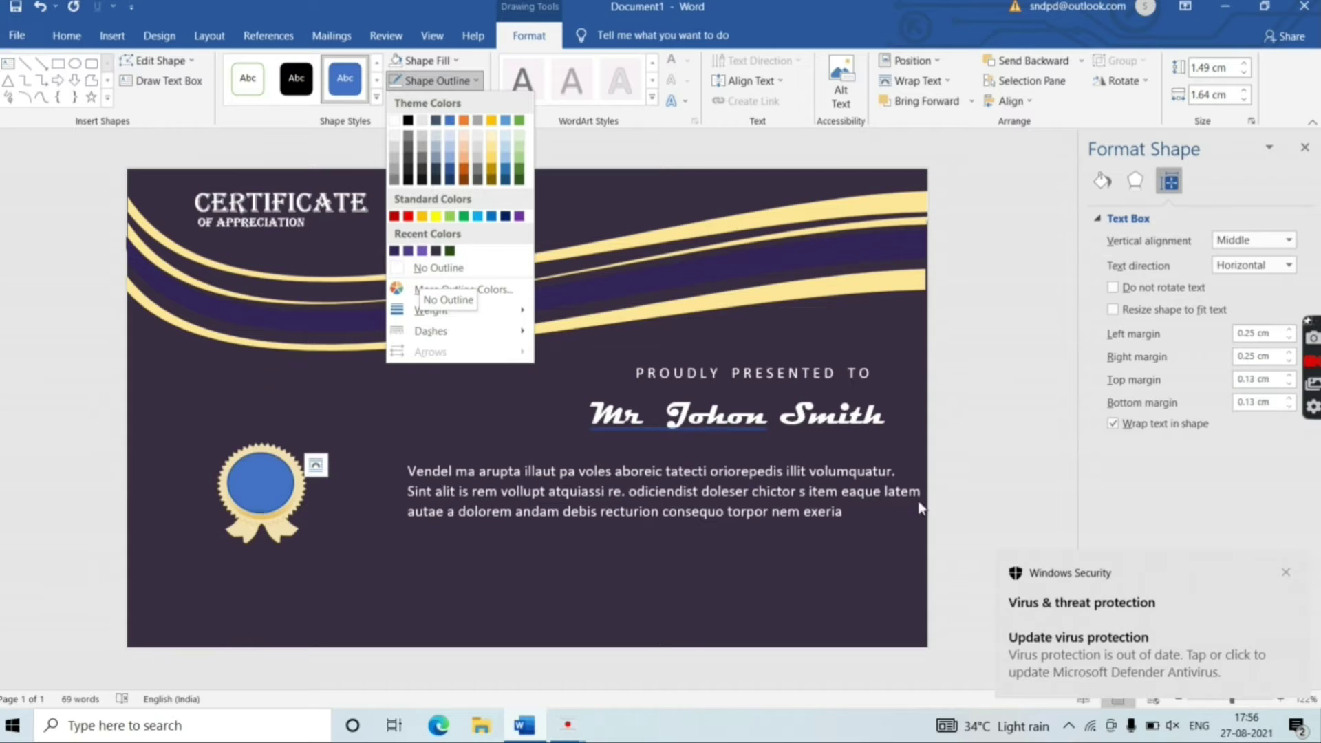
pyautogui.click(1287, 573)
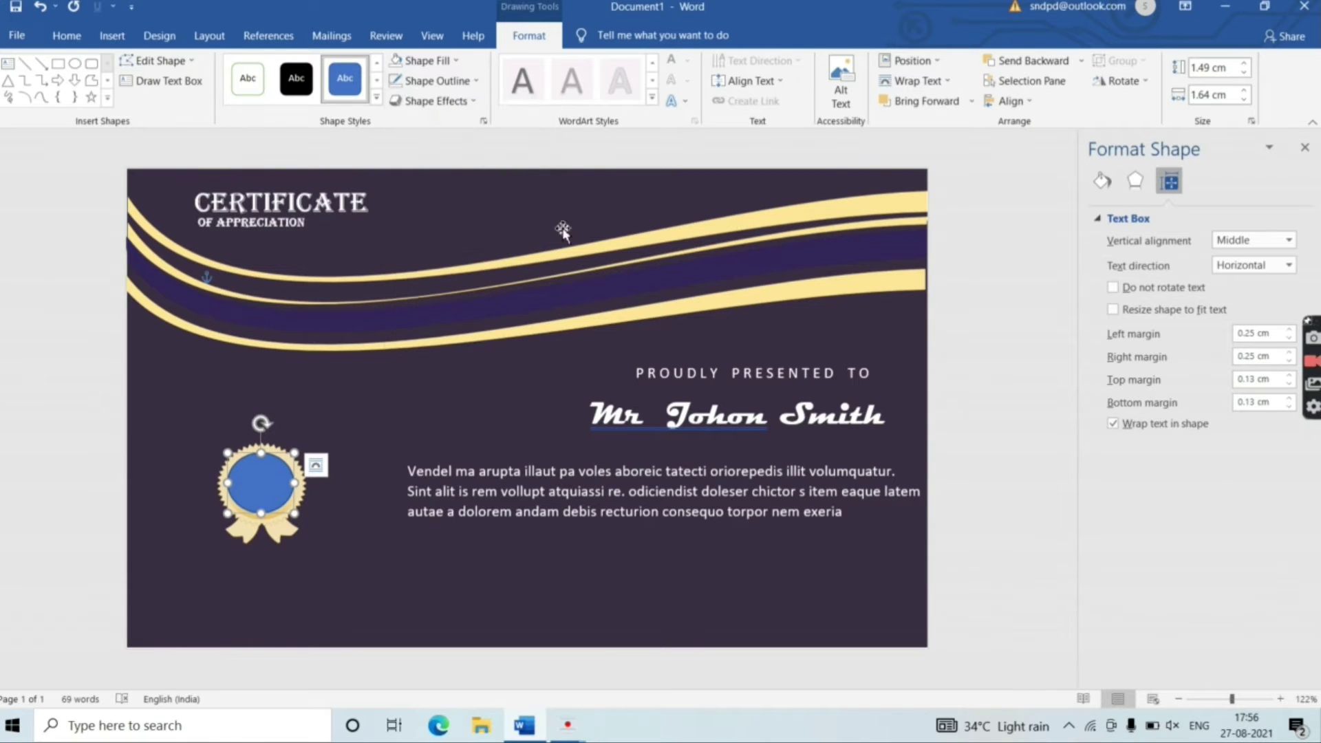
pyautogui.click(430, 83)
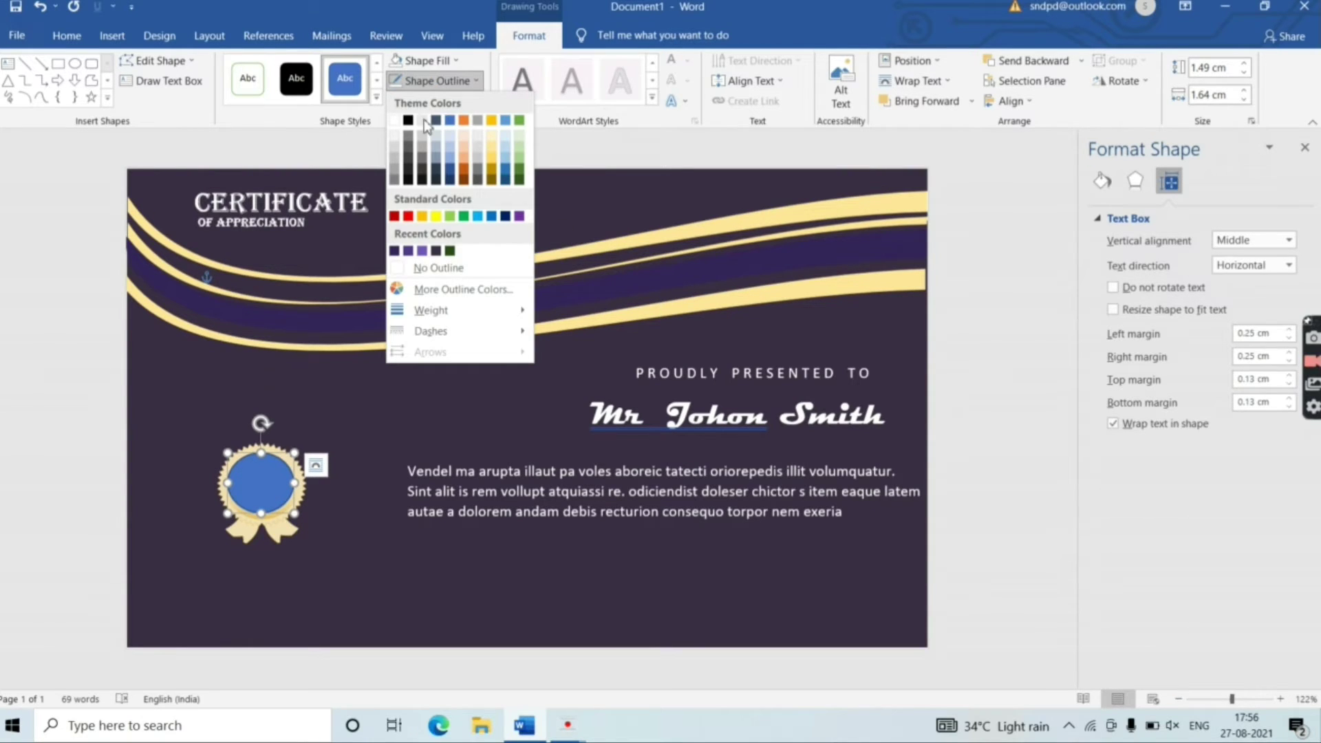
pyautogui.click(438, 268)
pyautogui.click(438, 64)
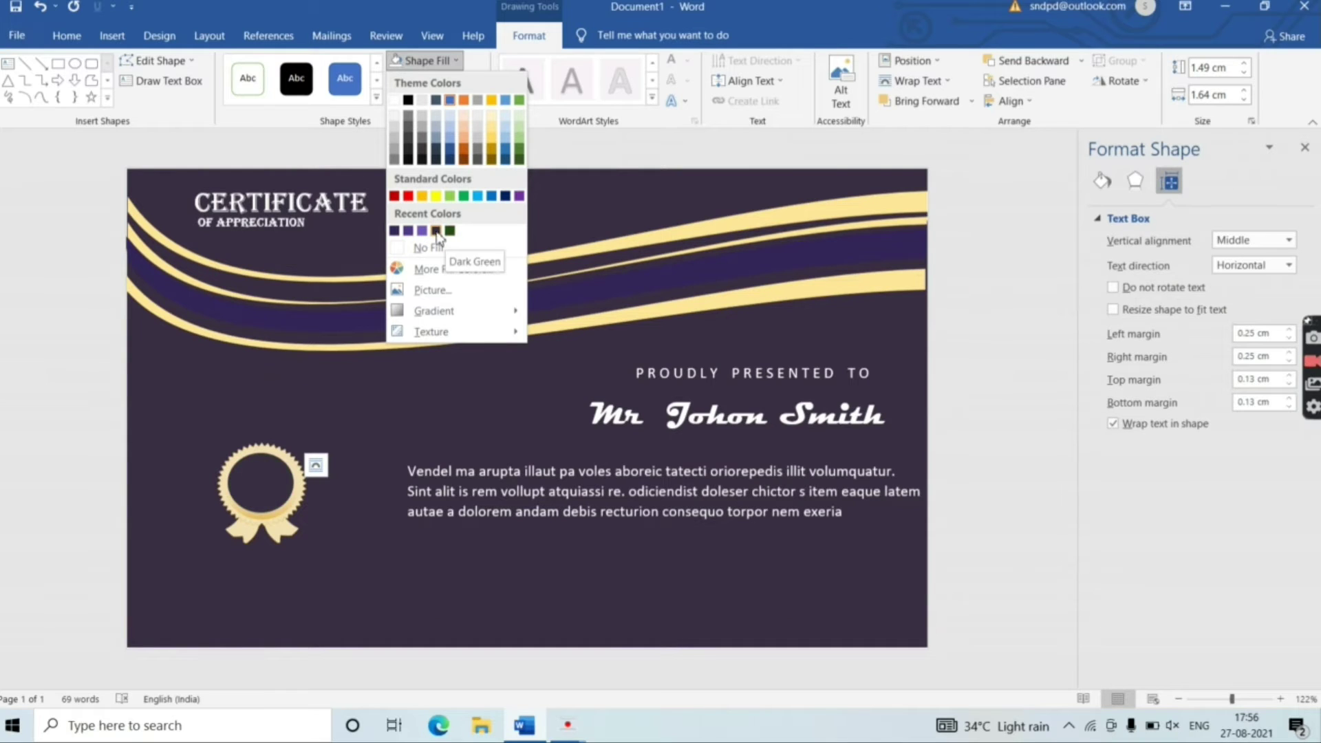
pyautogui.click(410, 141)
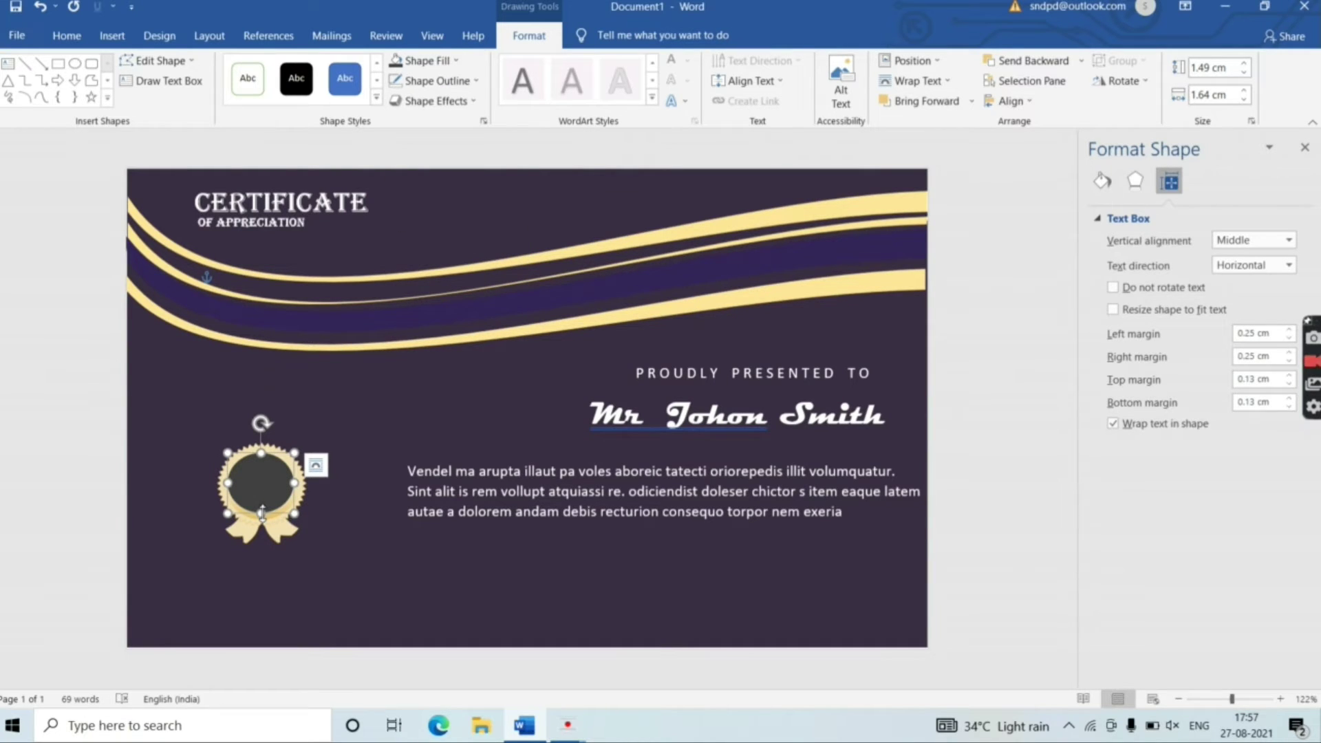
pyautogui.moveTo(261, 513); pyautogui.dragTo(262, 516)
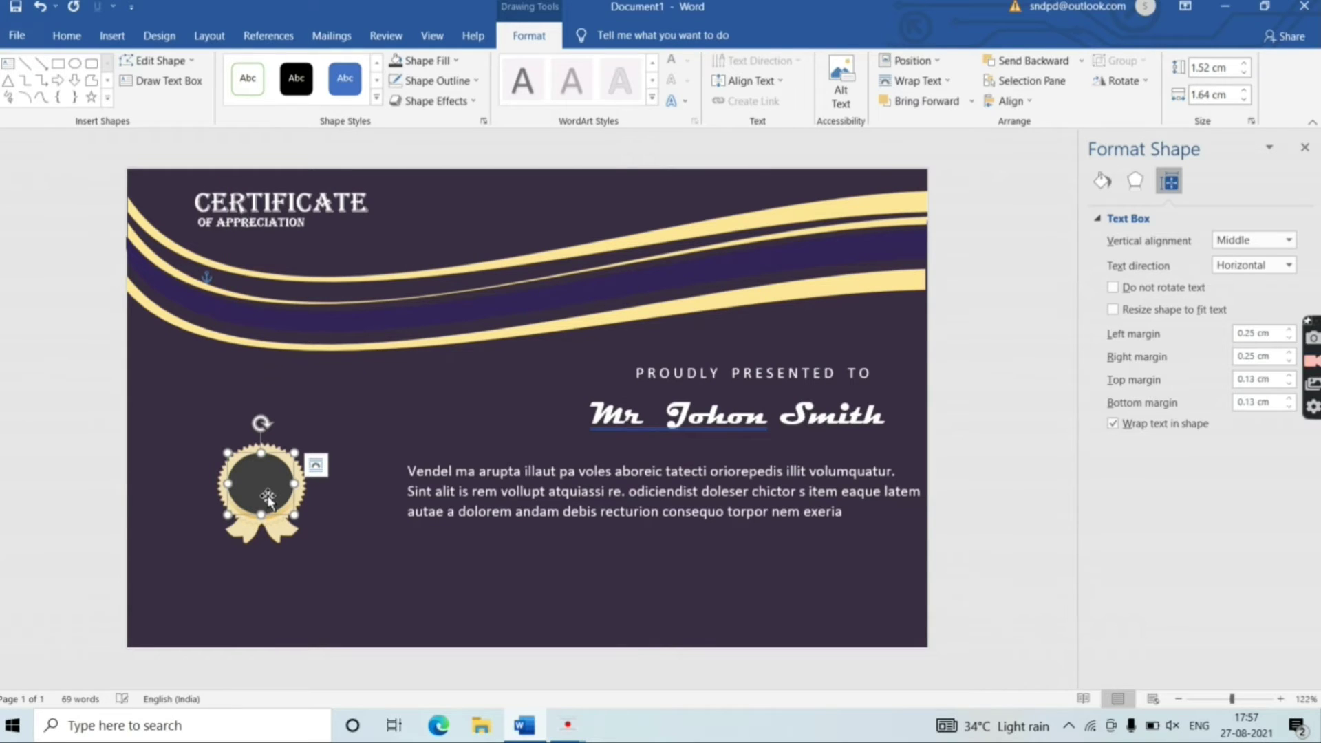
pyautogui.click(333, 437)
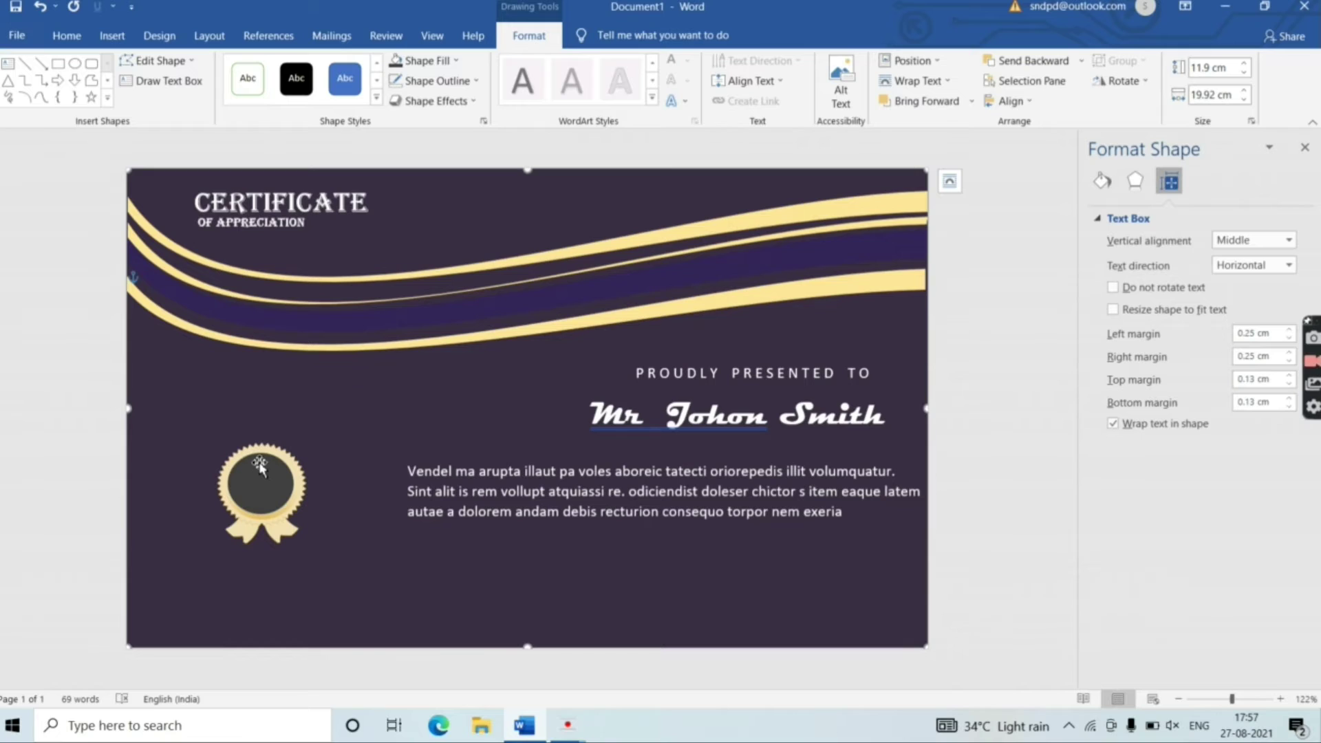
# Add a small text box on the medal and widen it so 2021 shows fully
pyautogui.click(6, 65)
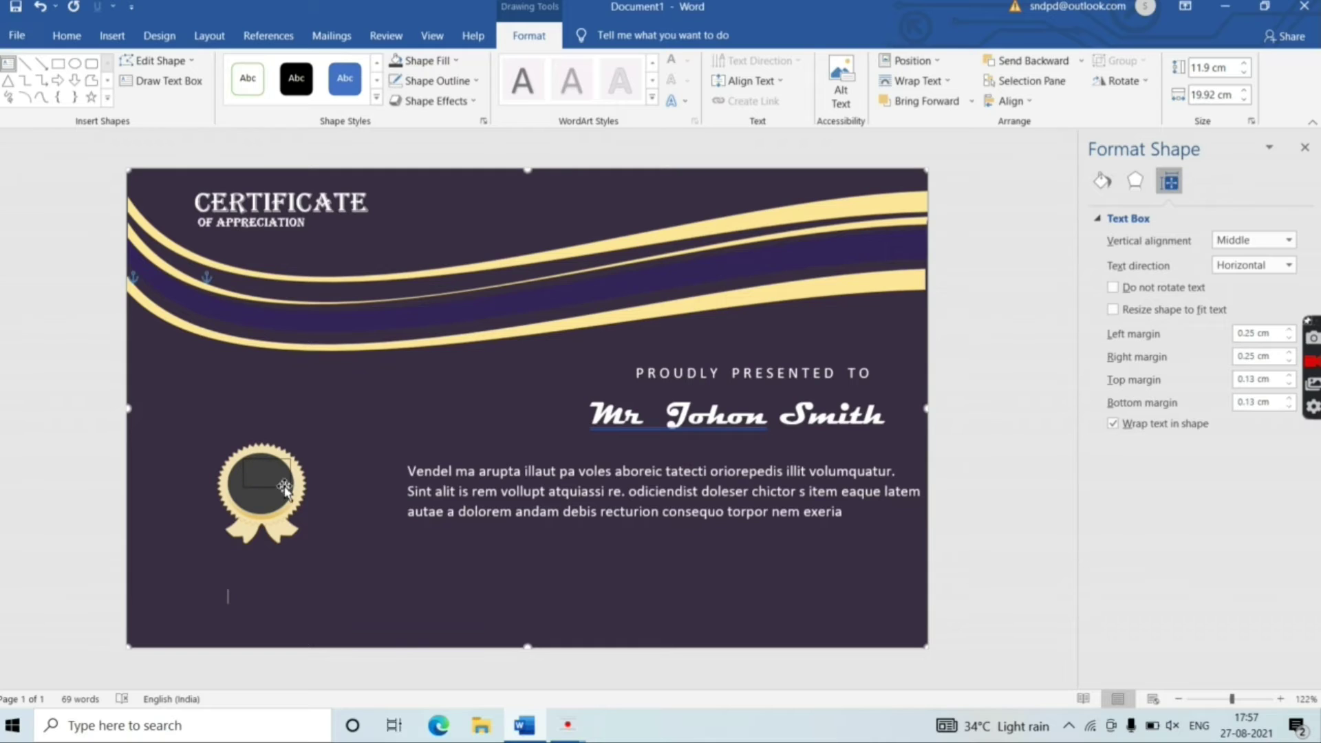
pyautogui.moveTo(245, 461); pyautogui.dragTo(290, 487)
pyautogui.write('202')
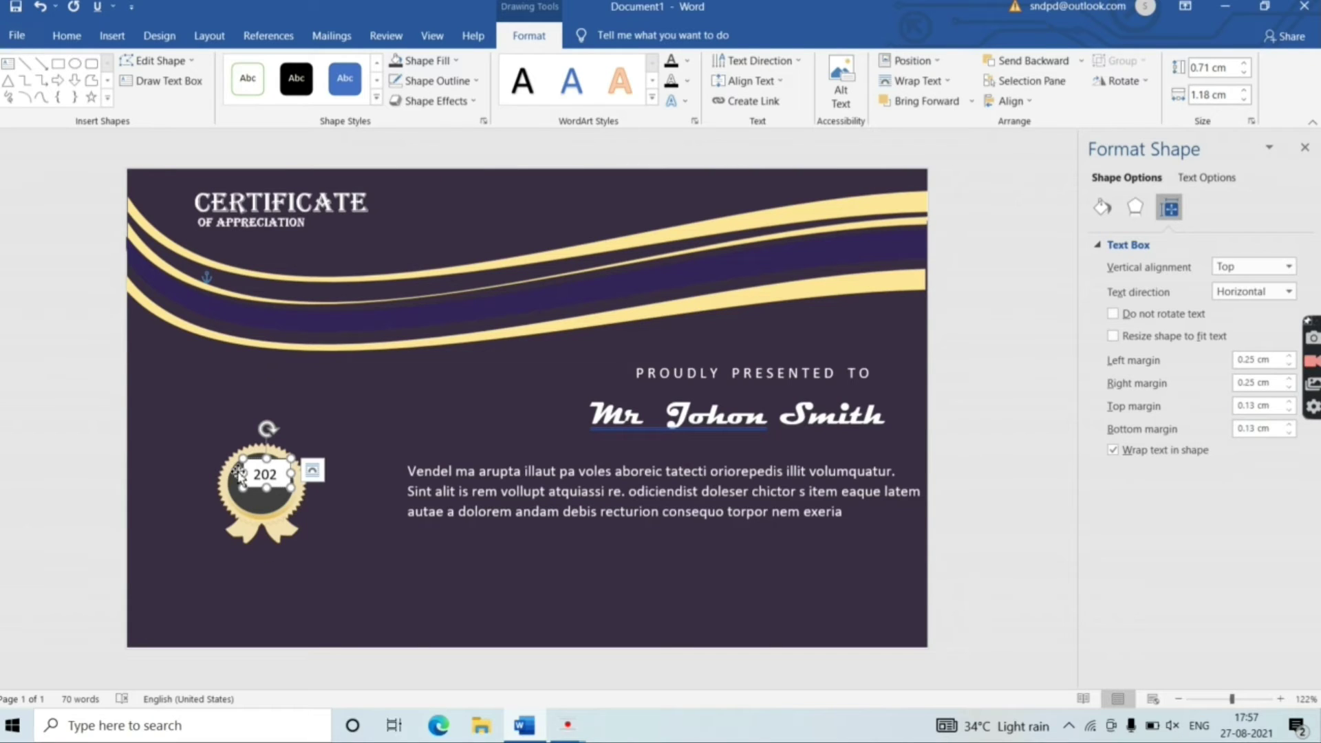
pyautogui.moveTo(242, 474); pyautogui.dragTo(234, 474)
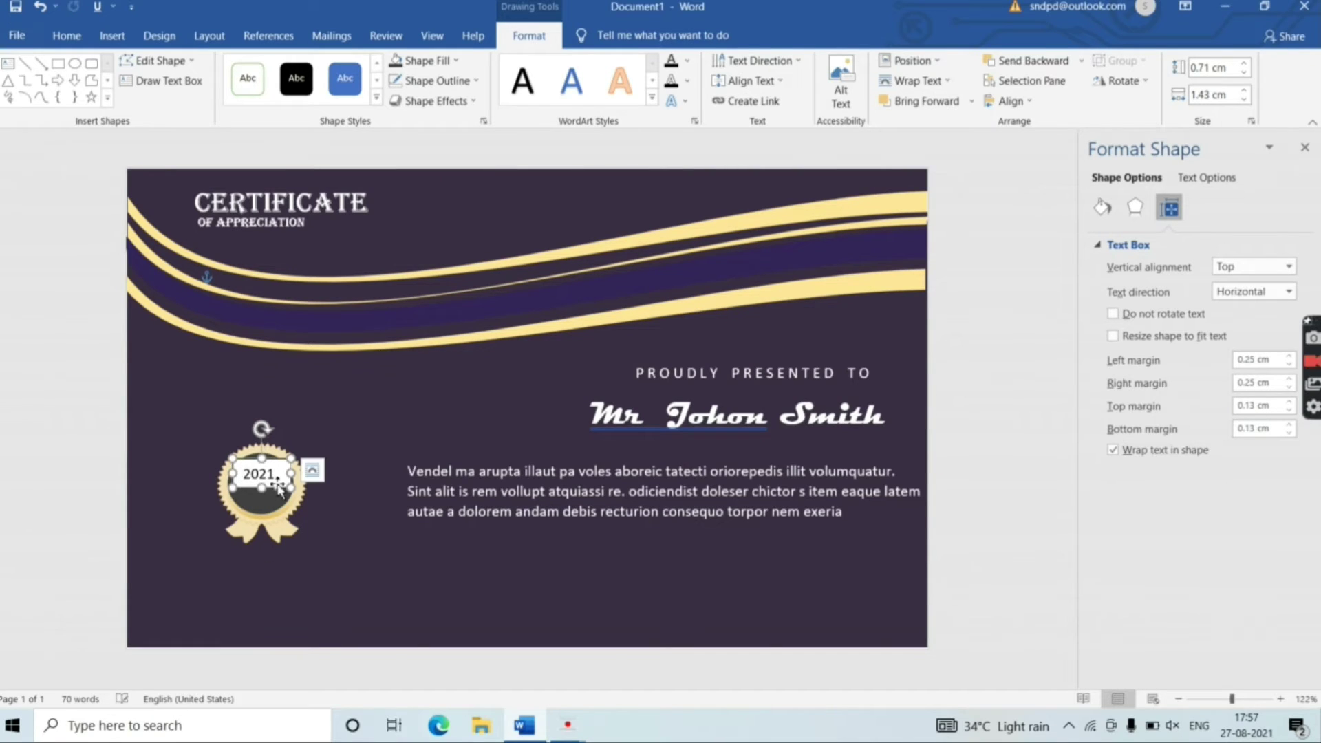
pyautogui.moveTo(282, 486); pyautogui.dragTo(282, 487)
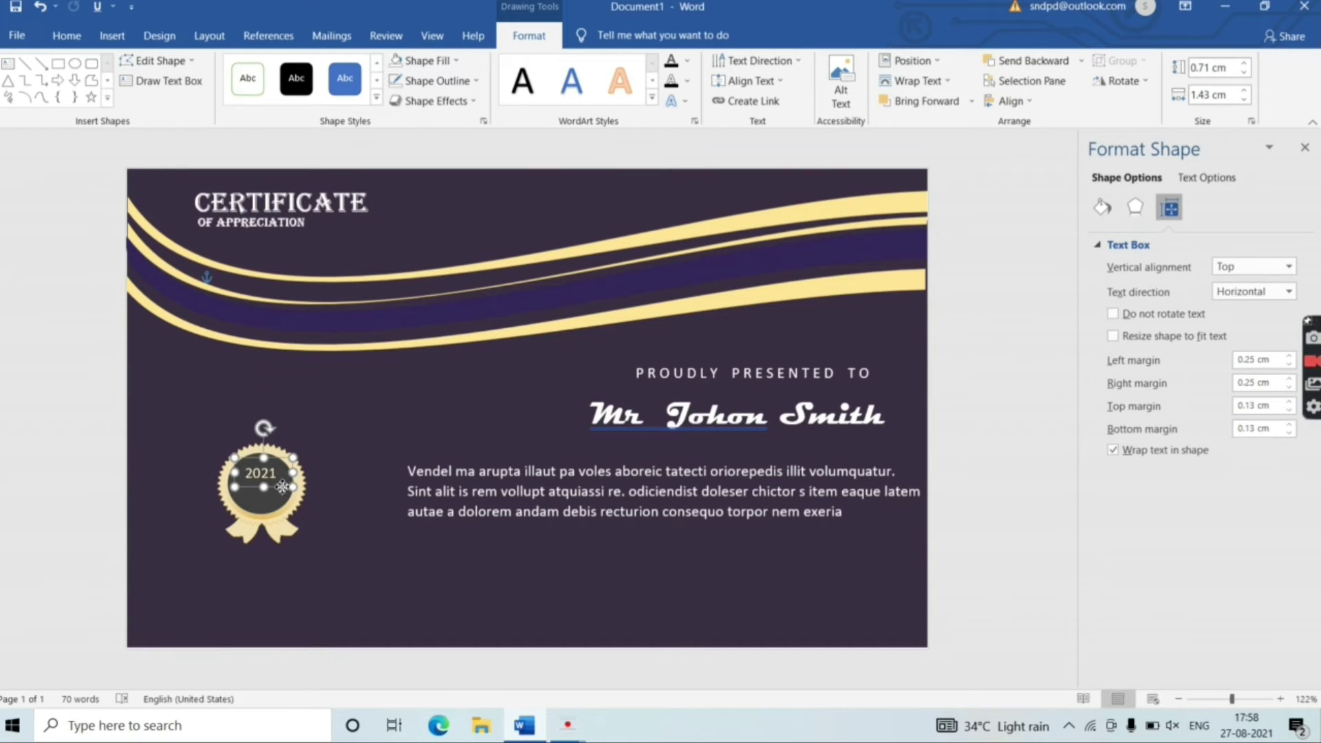
pyautogui.click(349, 425)
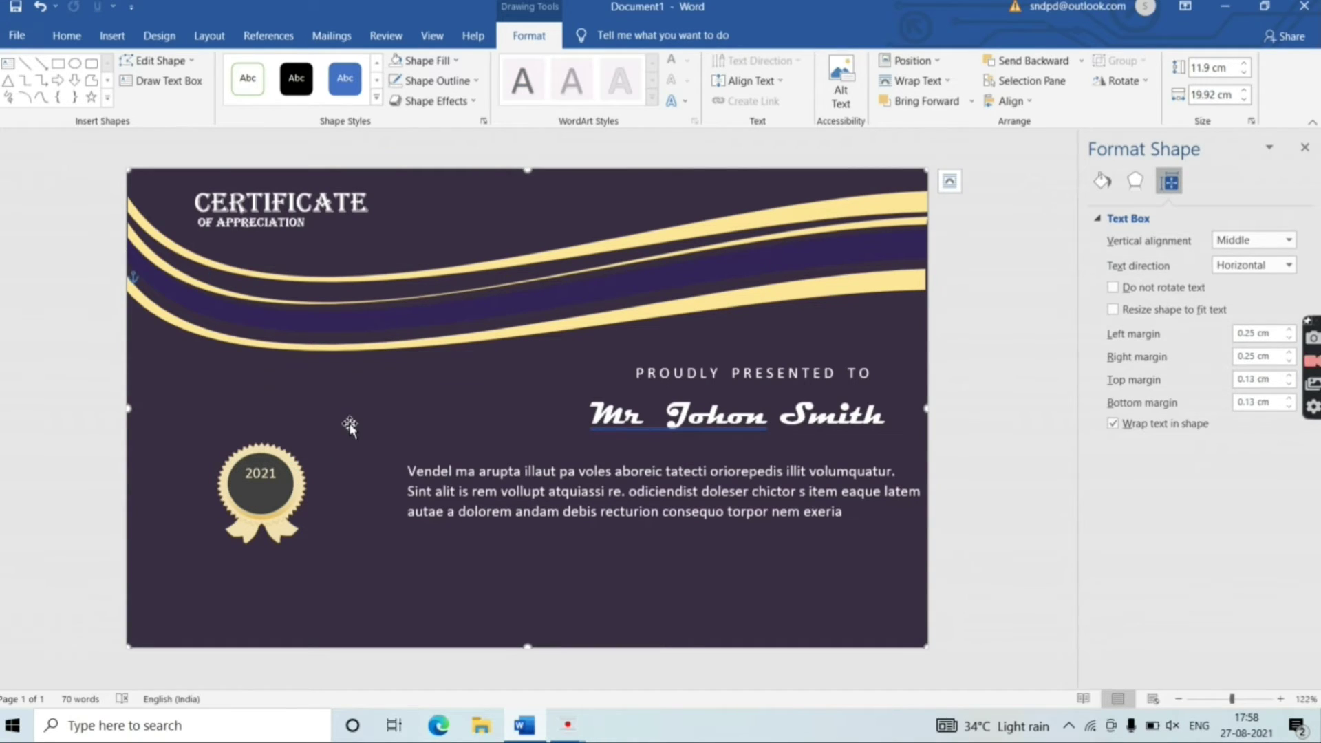
# Draw a text box below the year for the word AWARD in capitals
pyautogui.click(8, 63)
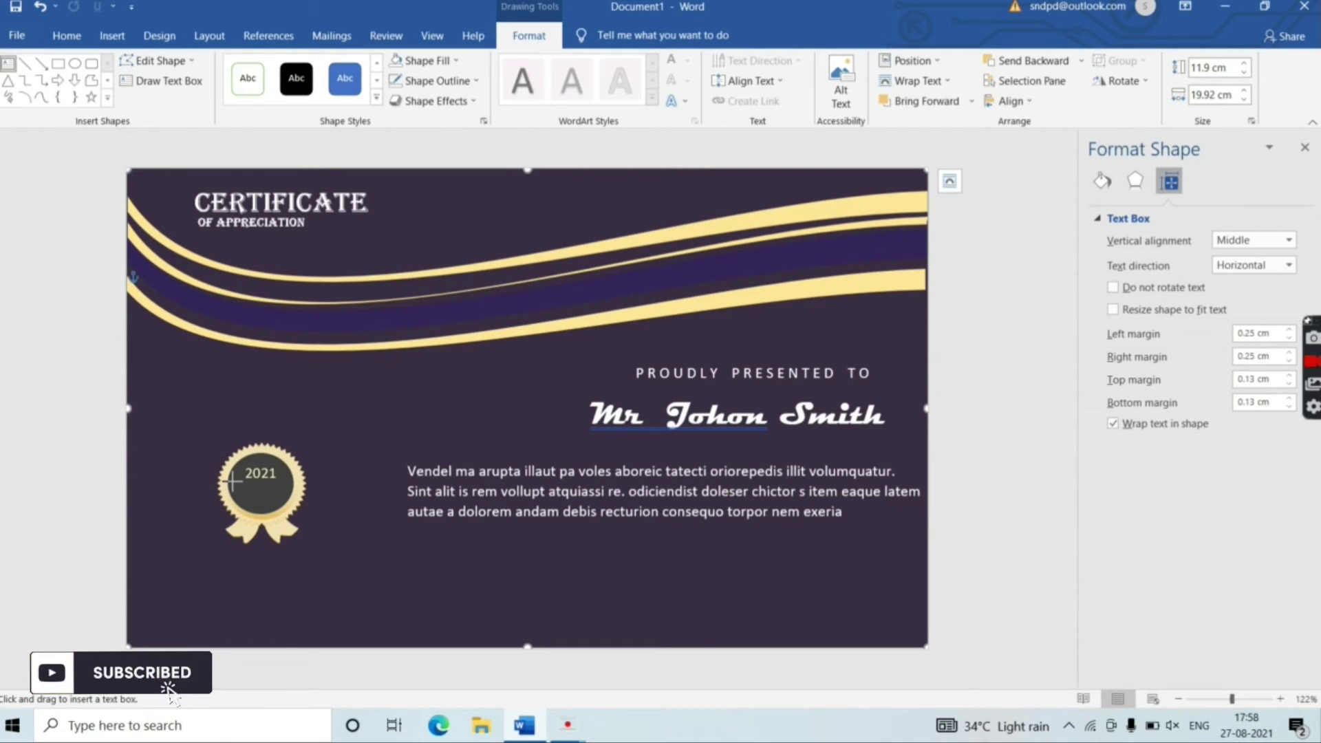
pyautogui.moveTo(234, 479); pyautogui.dragTo(307, 506)
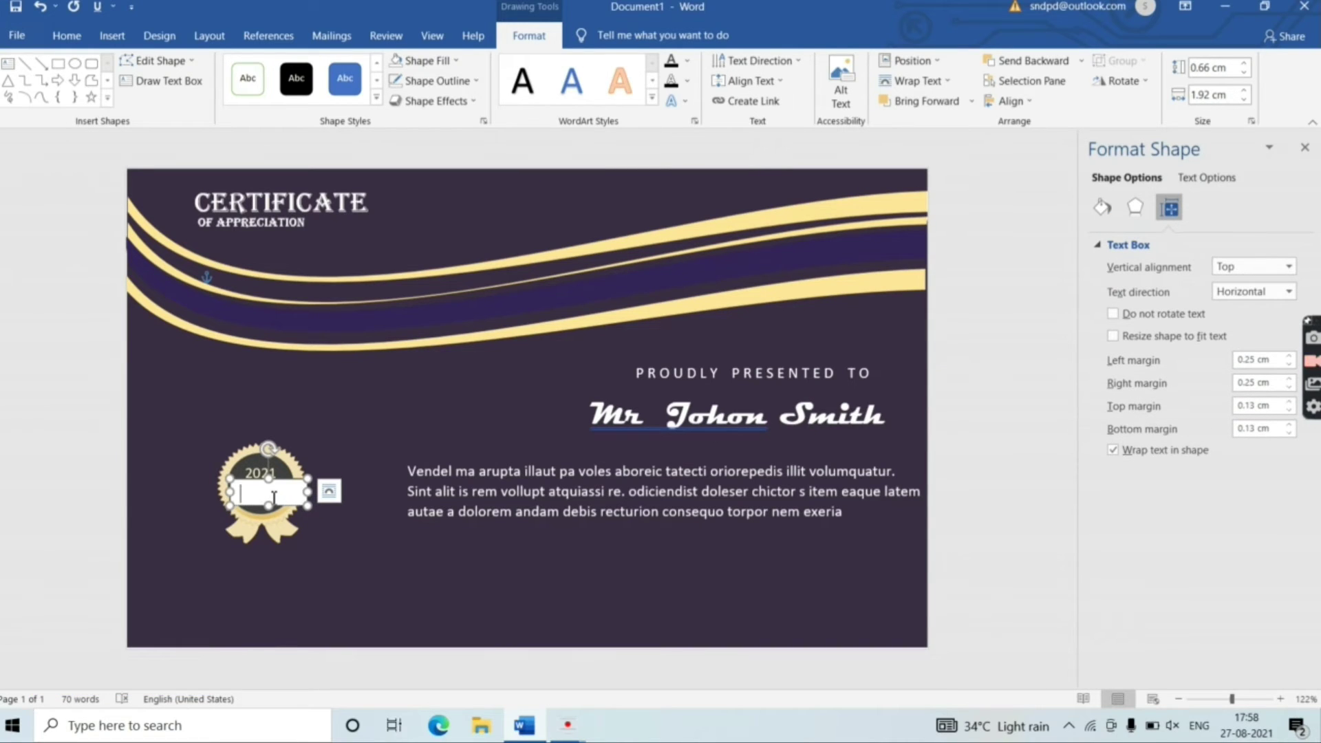
pyautogui.press('capslock')
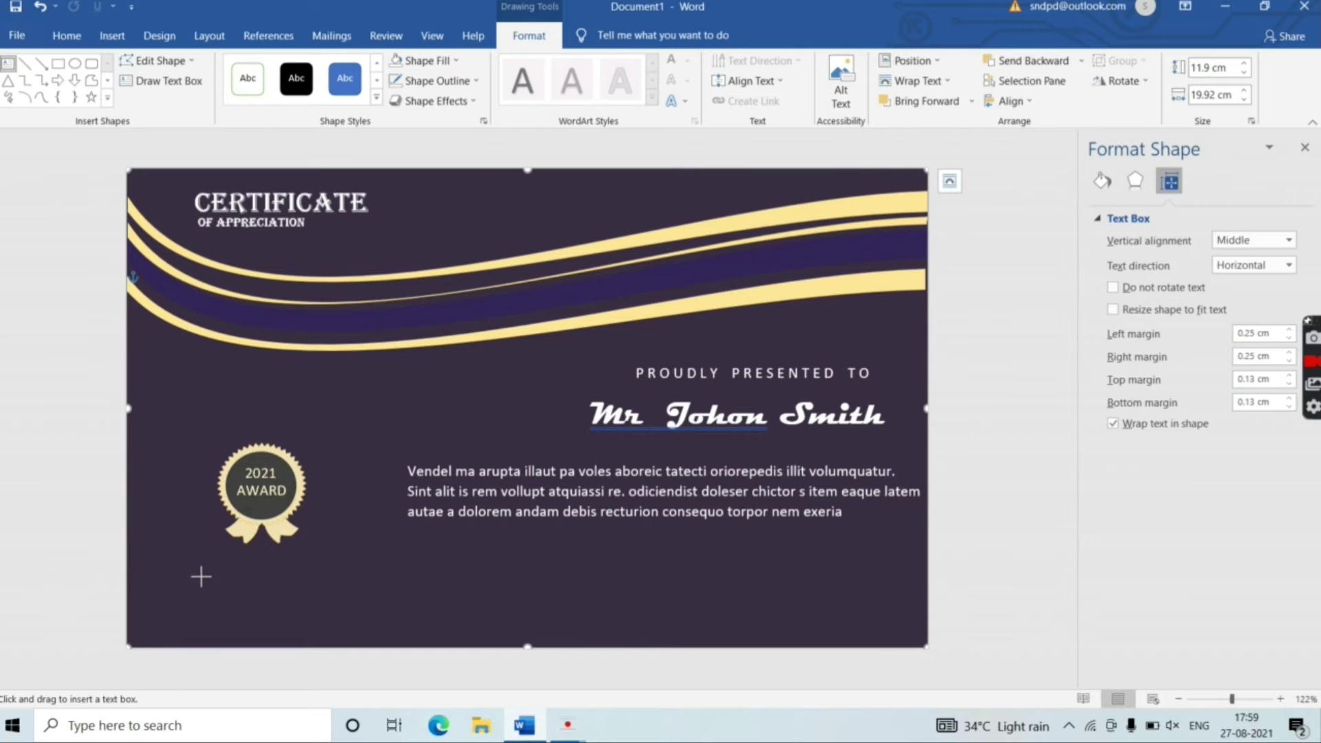
# Add a DIRECTOR label text box below the medal, with the director's name in a box beneath
pyautogui.moveTo(206, 570); pyautogui.dragTo(334, 637)
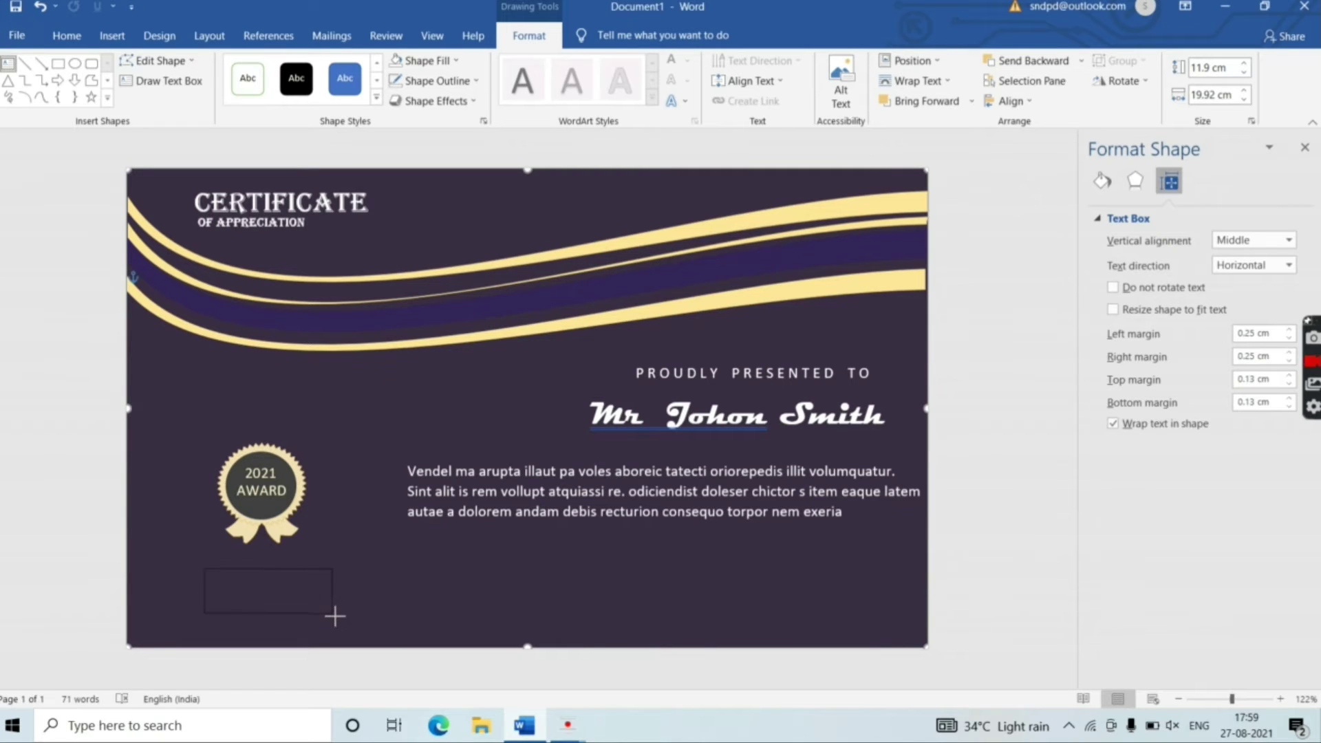
pyautogui.write('DIRECTOR')
pyautogui.press('capslock')
pyautogui.write('Mr F')
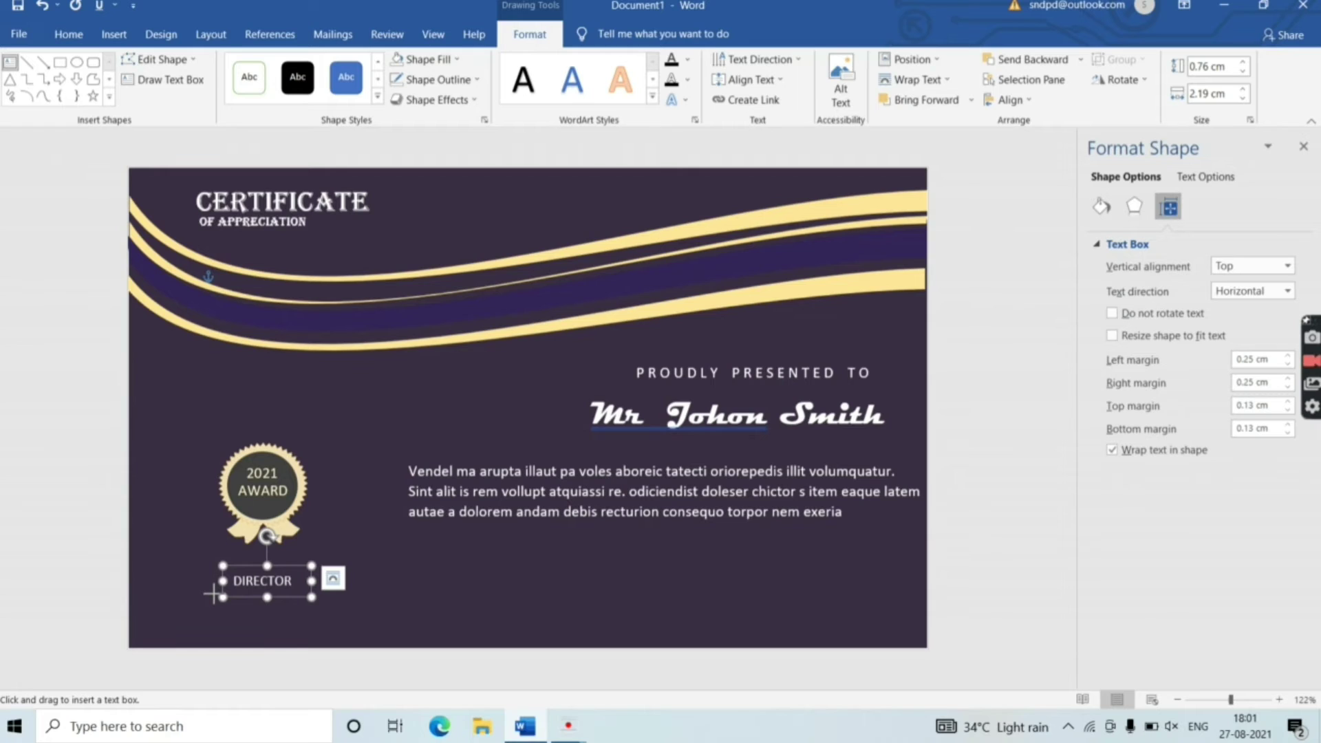
pyautogui.moveTo(211, 590); pyautogui.dragTo(331, 622)
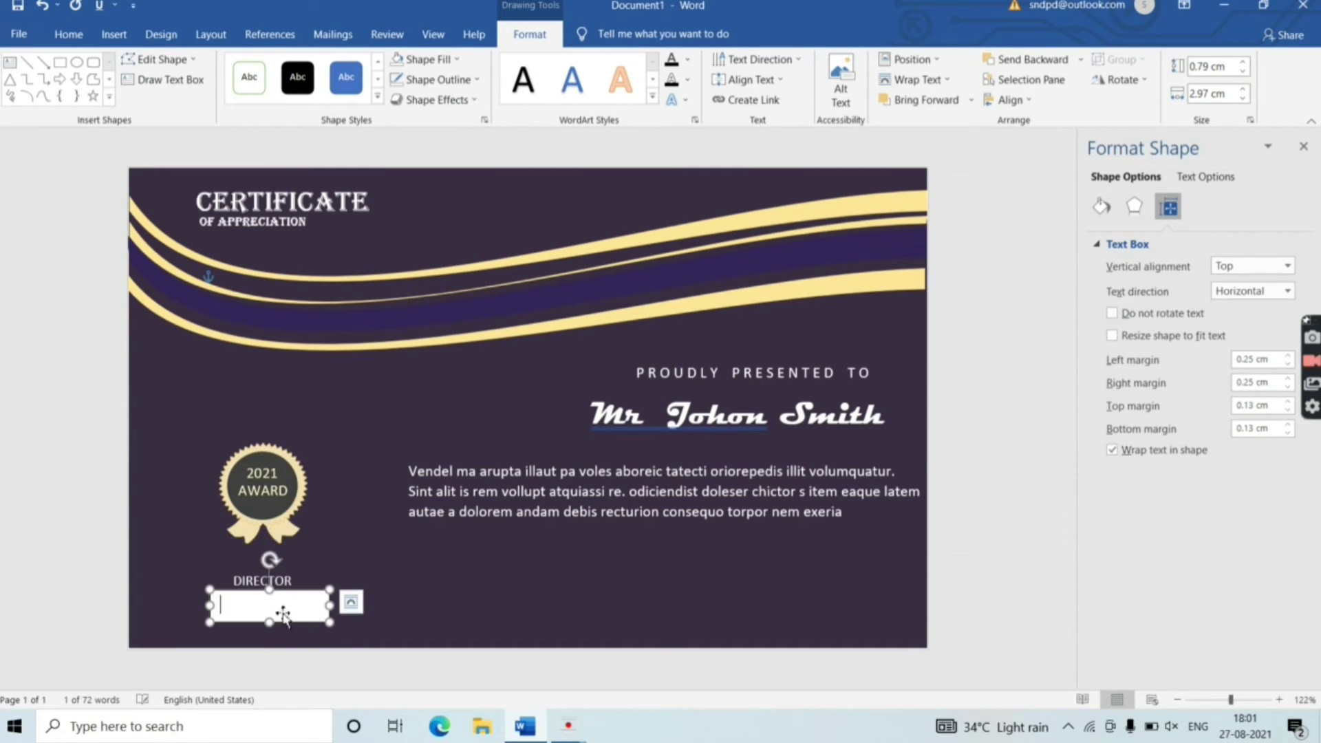
pyautogui.write('Mr Faizy')
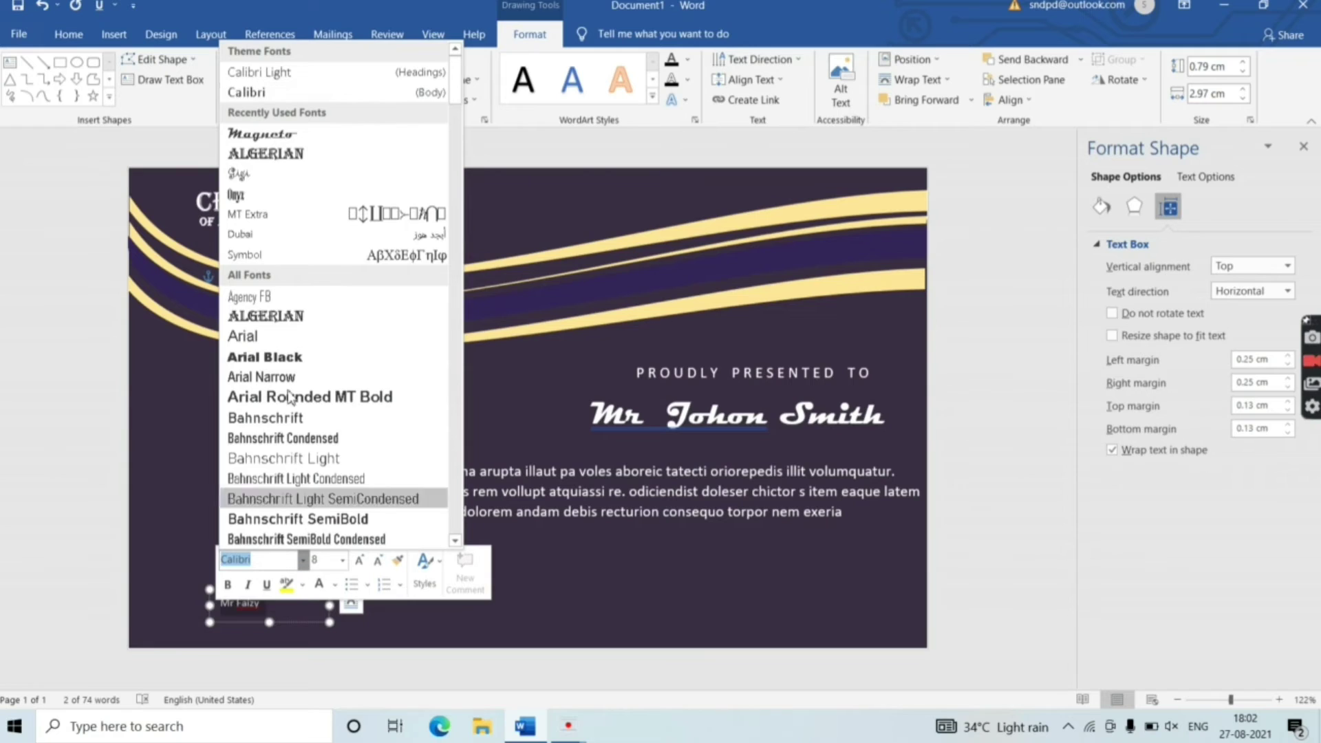
# Set the director's name to Magneto font and ignore its spelling flag
pyautogui.click(279, 140)
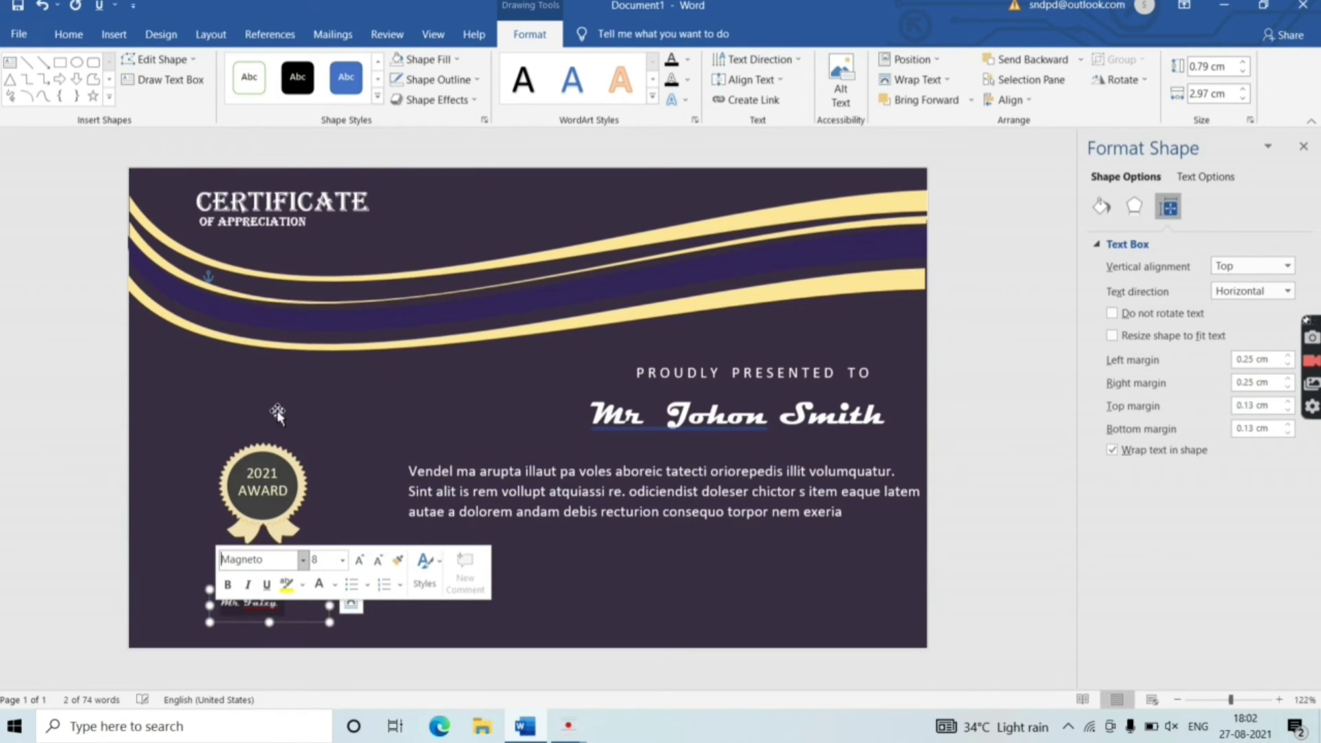
pyautogui.rightClick(267, 598)
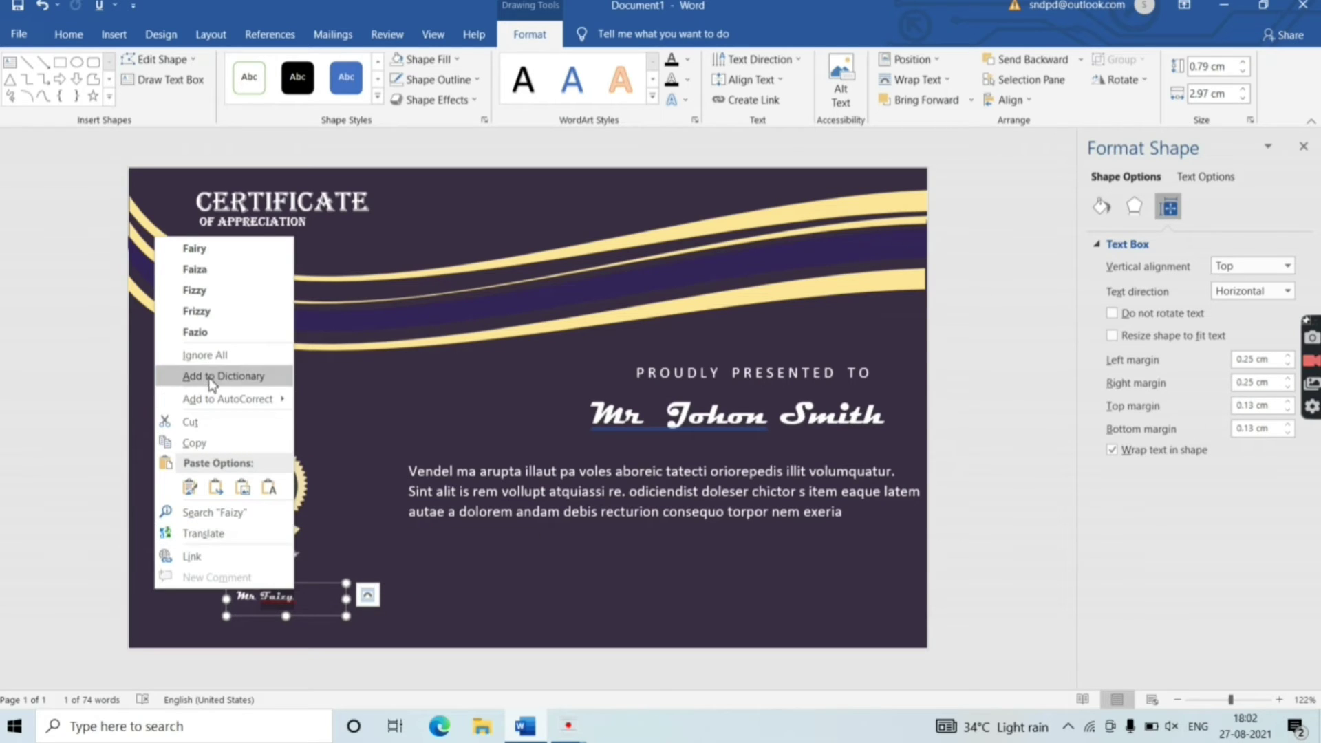
pyautogui.click(205, 355)
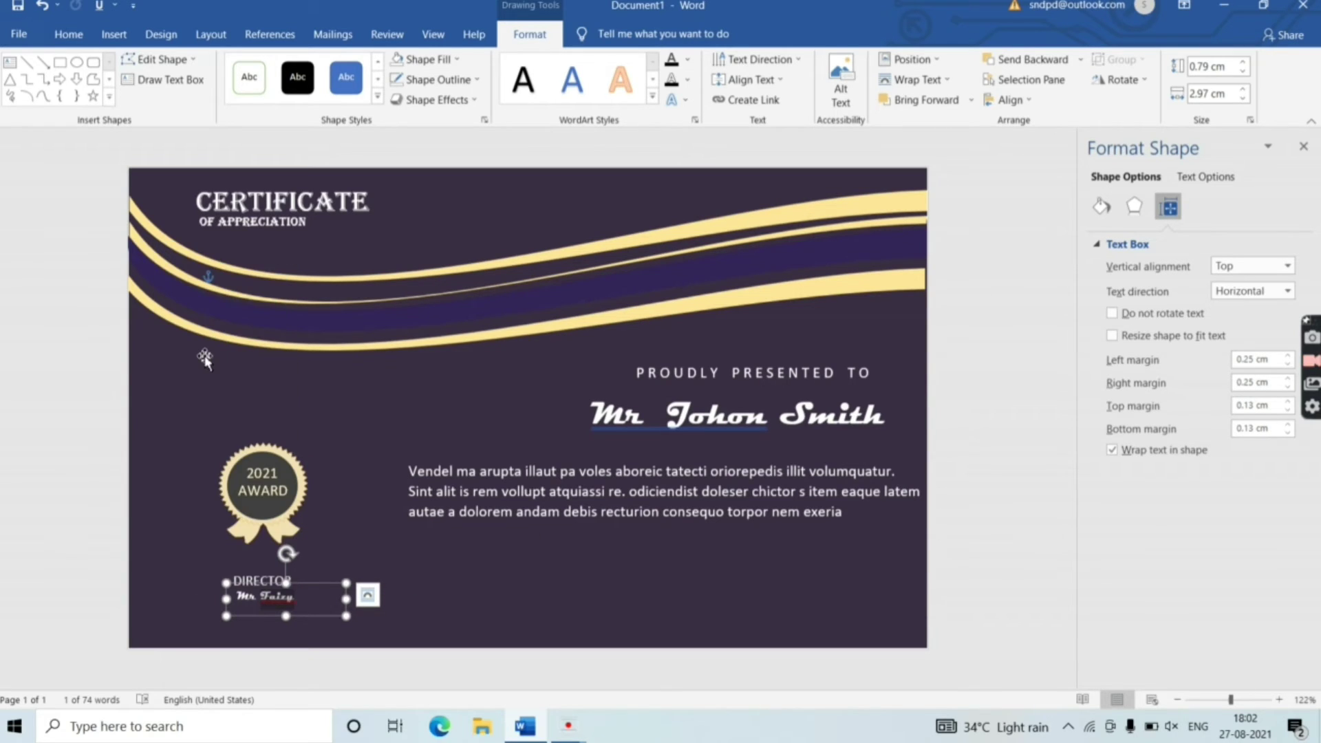
pyautogui.click(416, 589)
pyautogui.click(357, 575)
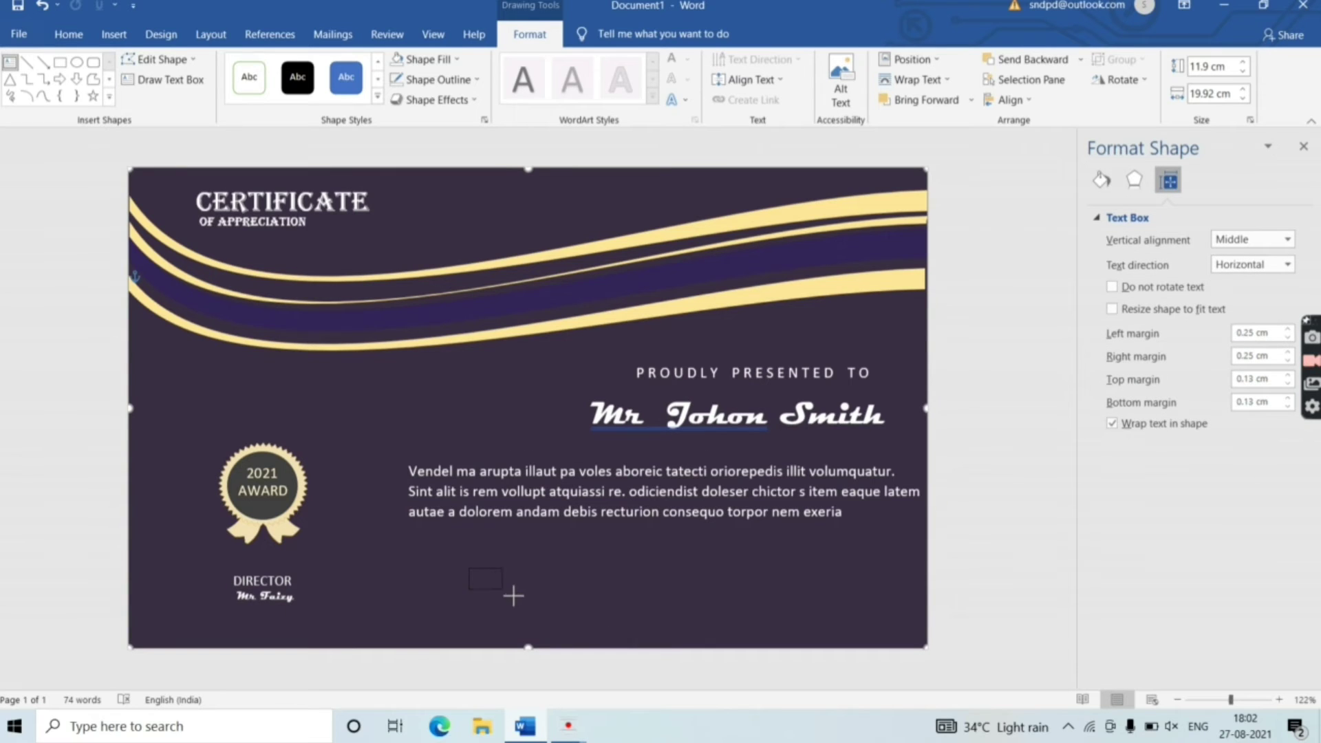
# Add a MANAGER label in the lower middle with the manager's name centred beneath it
pyautogui.moveTo(513, 595); pyautogui.dragTo(589, 603)
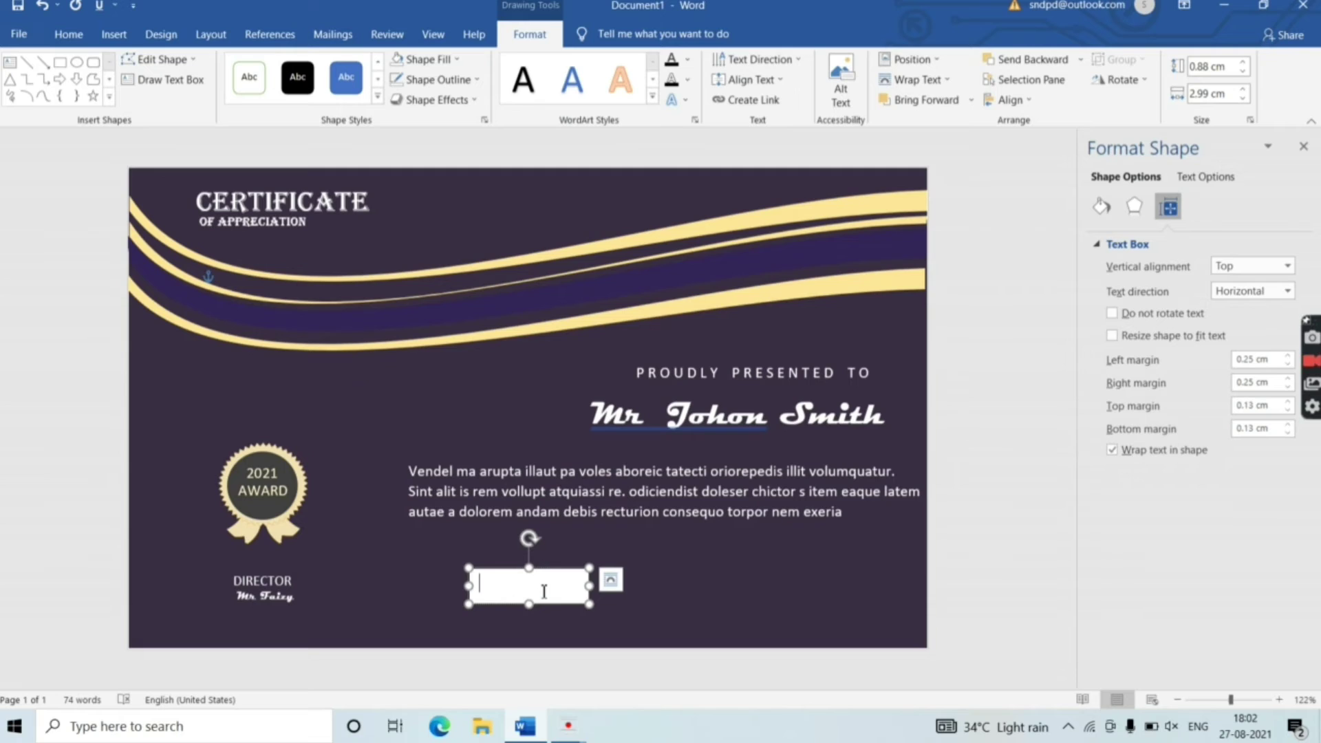
pyautogui.press('capslock')
pyautogui.write('MANAGER')
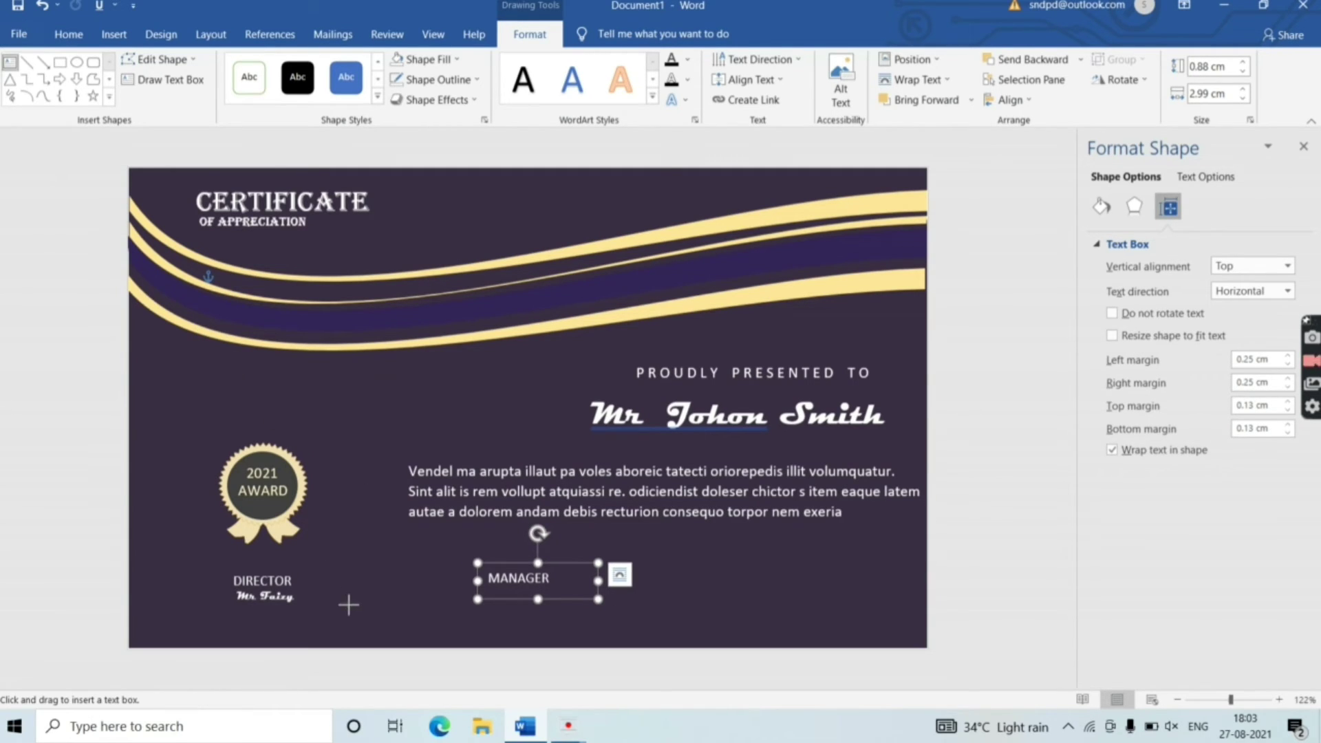
pyautogui.moveTo(473, 590); pyautogui.dragTo(584, 619)
pyautogui.write('Mr. ASIF')
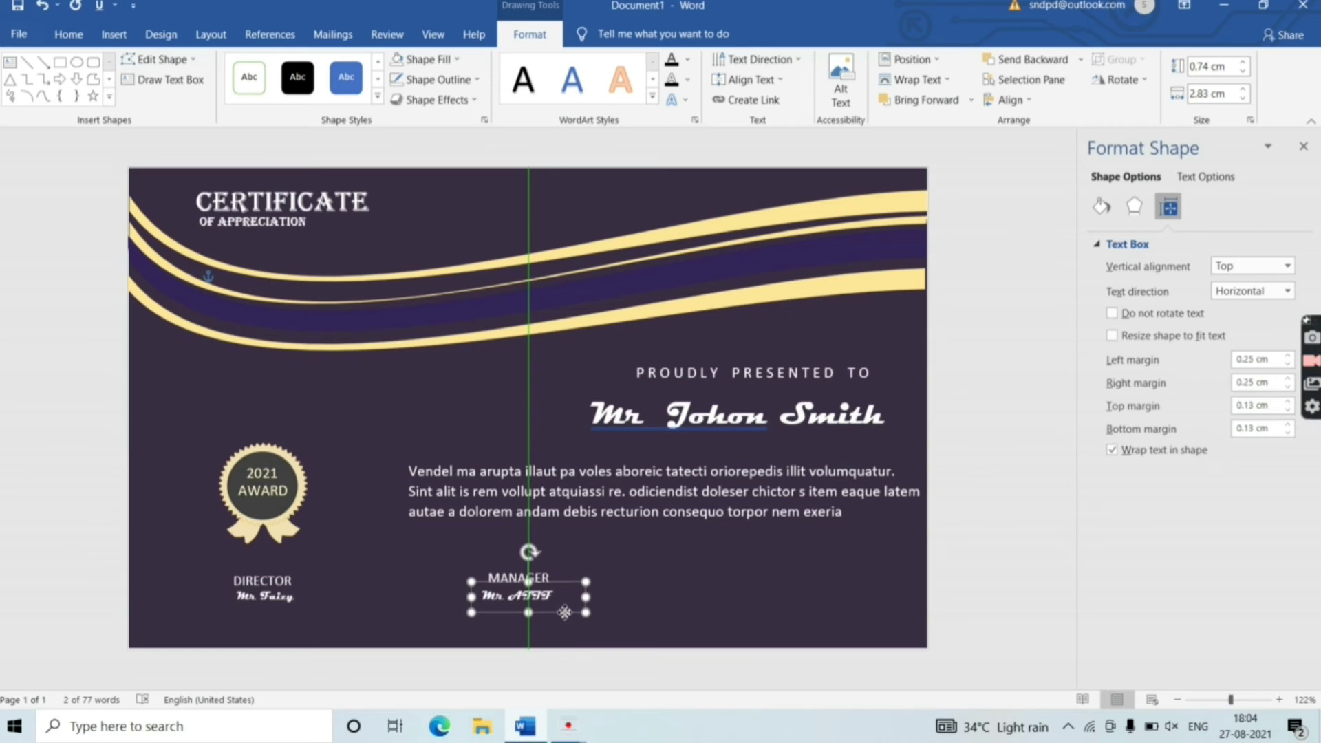
pyautogui.moveTo(553, 613); pyautogui.dragTo(568, 611)
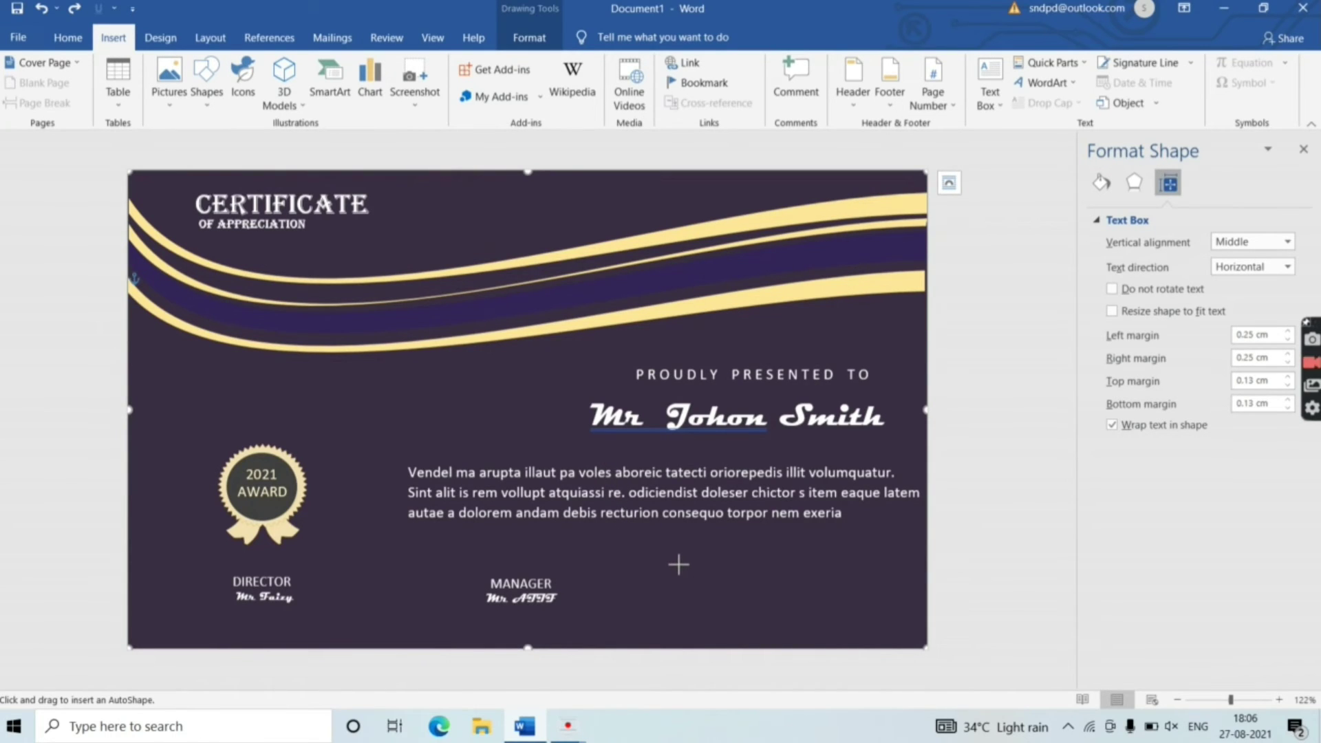
# Draw a rectangle at the bottom right and fill it with Gold, Accent 4, Lighter 40%
pyautogui.moveTo(679, 564); pyautogui.dragTo(876, 609)
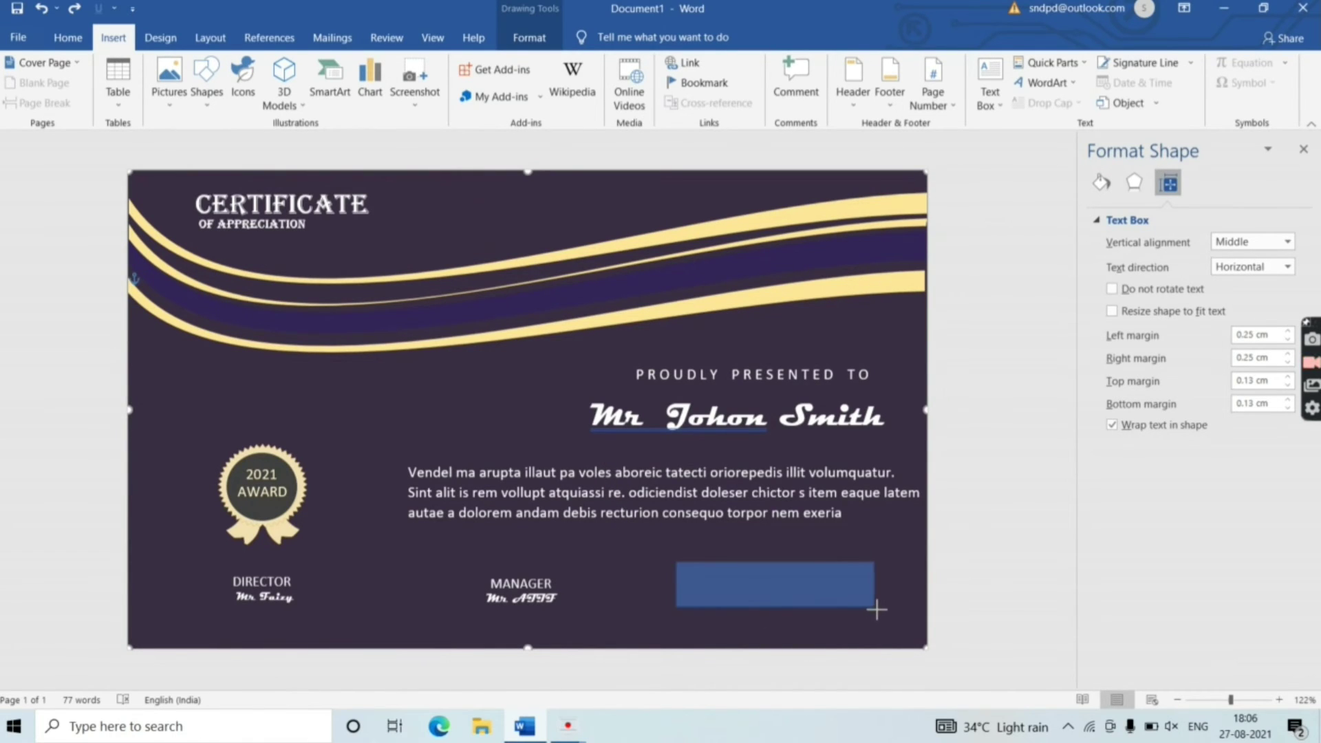
pyautogui.moveTo(875, 608); pyautogui.dragTo(878, 606)
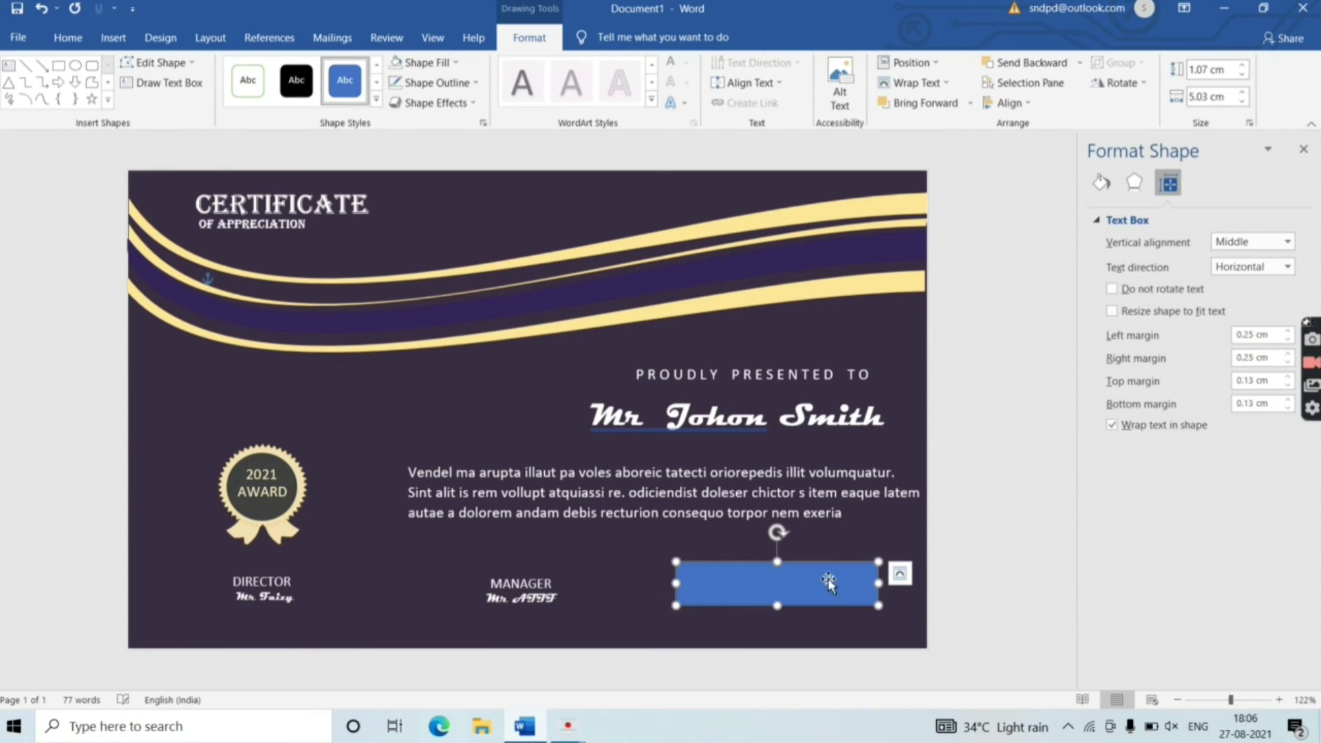
pyautogui.click(438, 84)
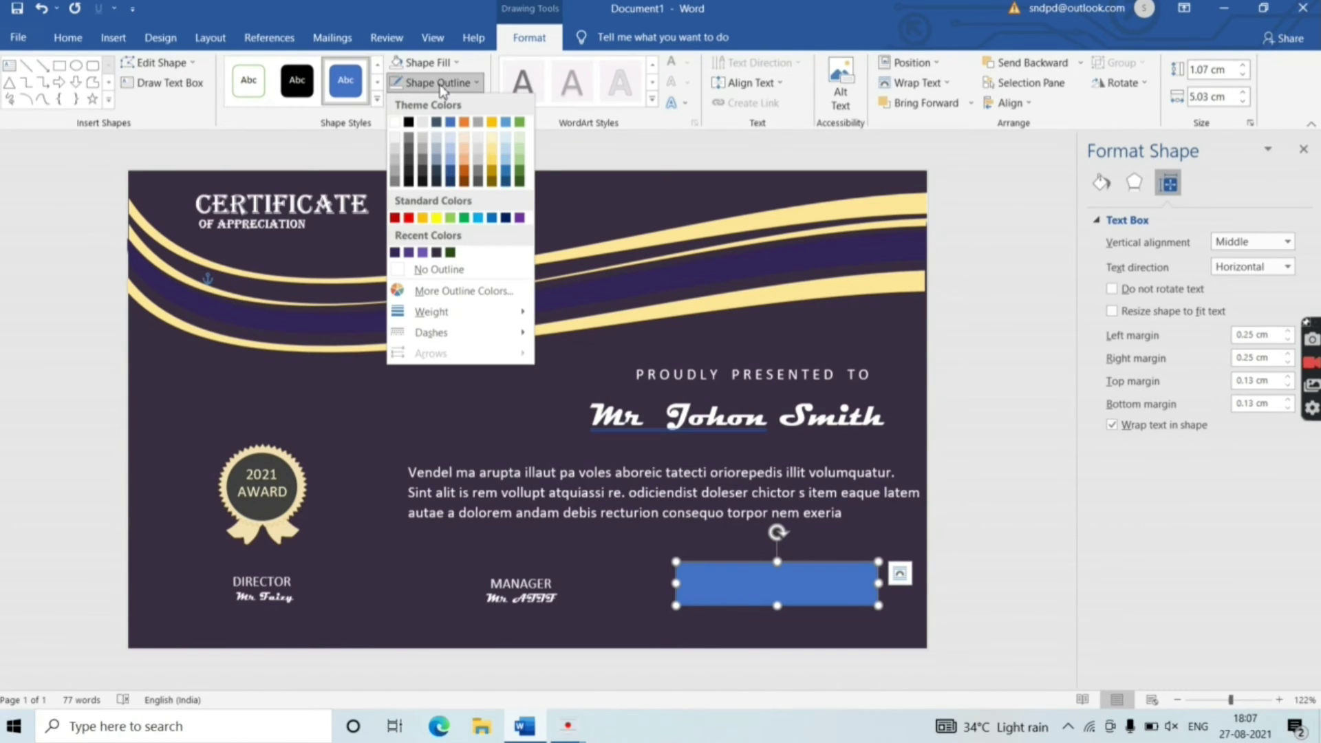
pyautogui.click(424, 62)
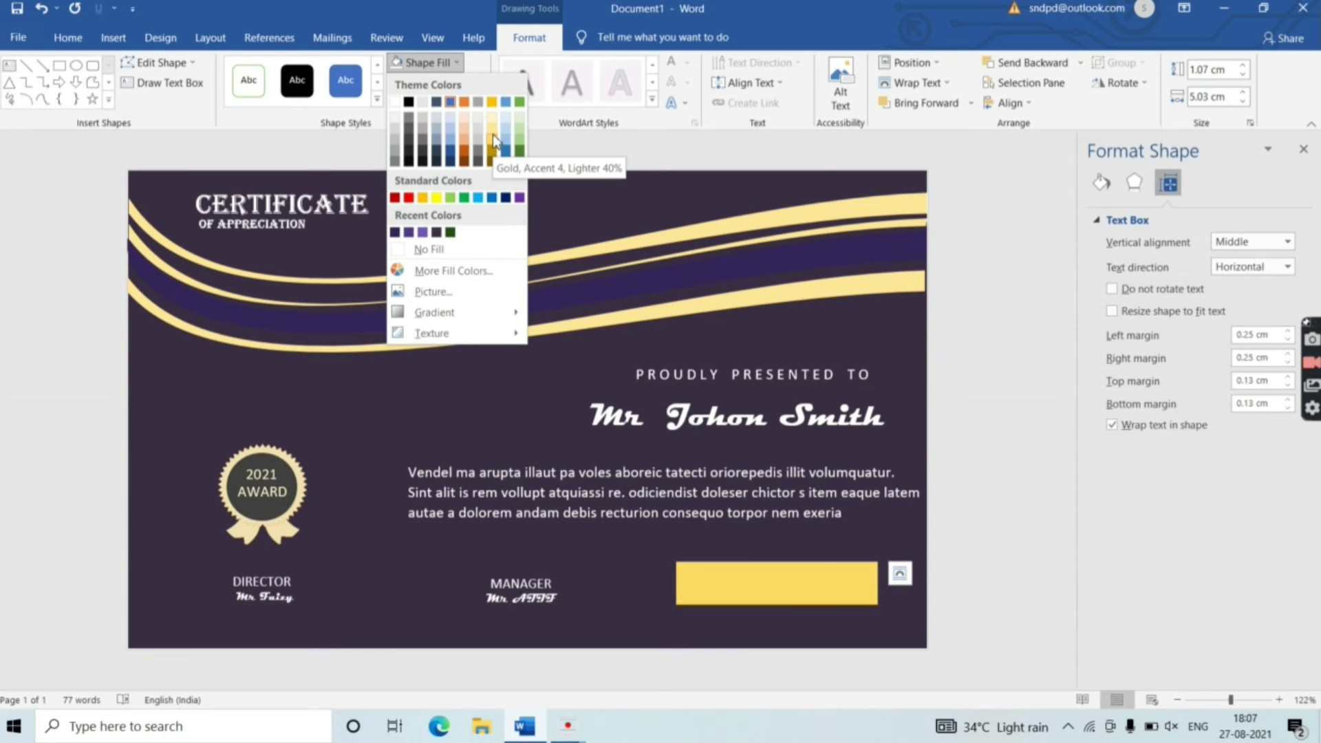
pyautogui.click(493, 139)
pyautogui.click(10, 83)
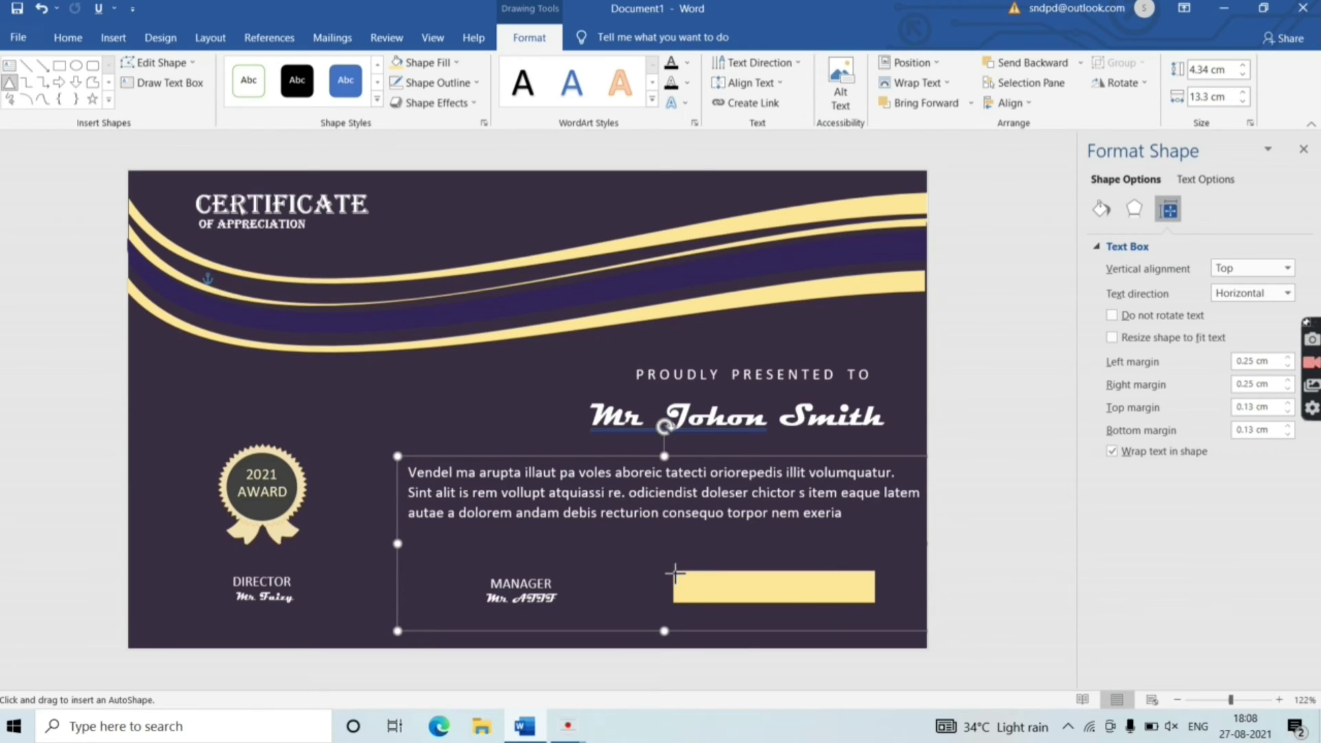
# Place a right-pointing triangle at the gold bar's left end and a left-pointing copy at its right end
pyautogui.moveTo(674, 573); pyautogui.dragTo(691, 600)
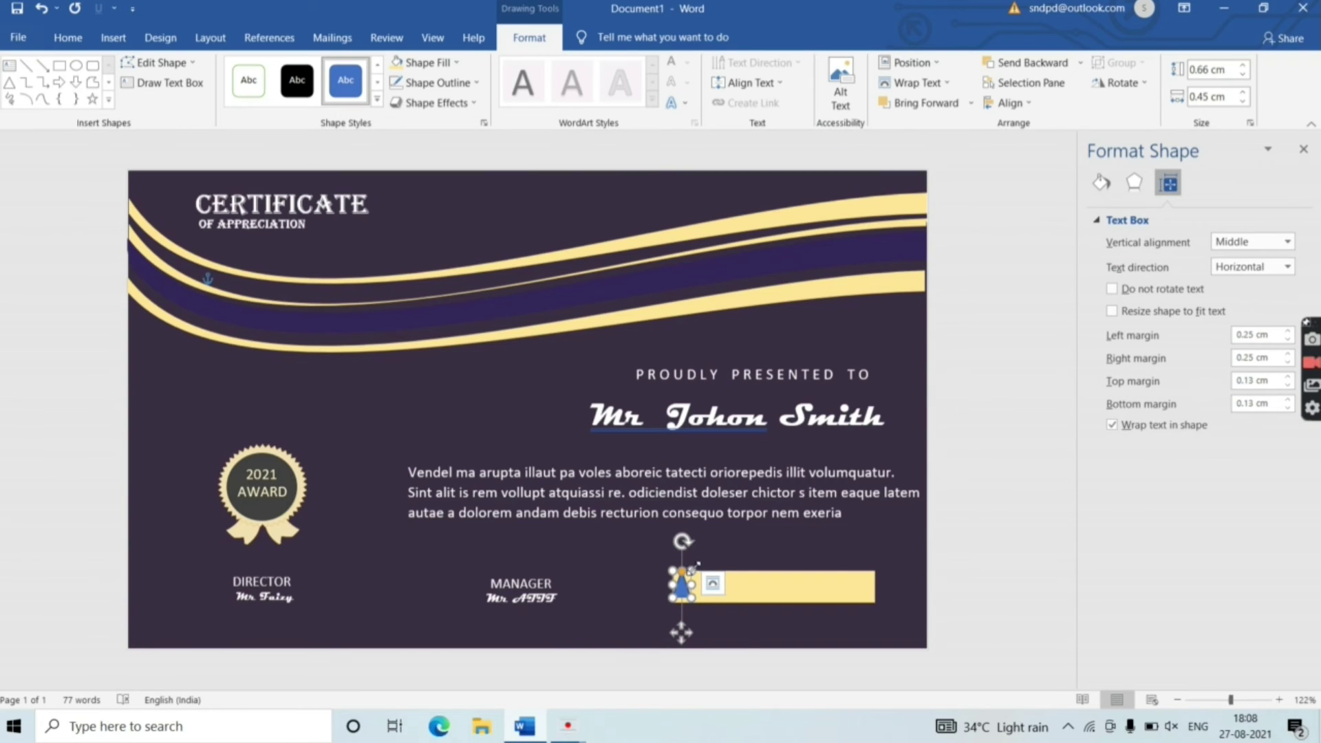
pyautogui.moveTo(683, 542); pyautogui.dragTo(696, 592)
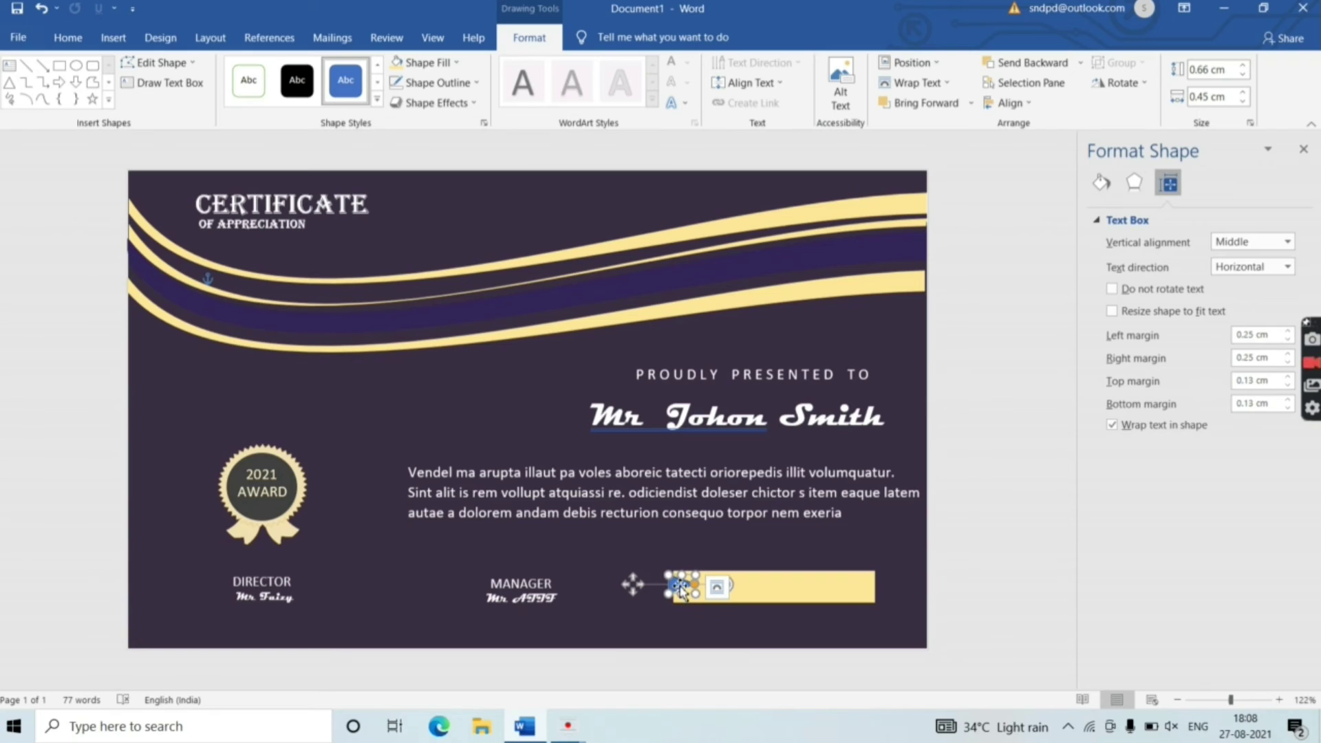
pyautogui.moveTo(678, 585); pyautogui.dragTo(698, 585)
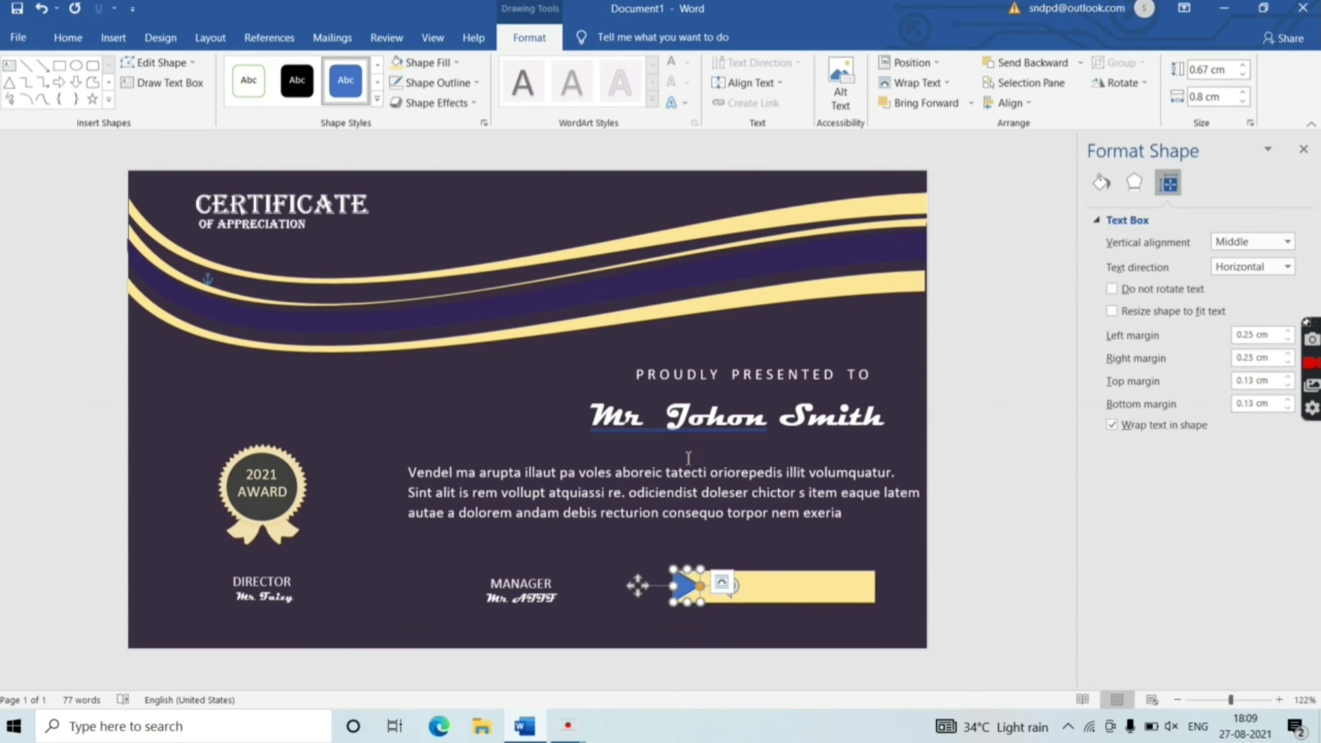
pyautogui.rightClick(787, 585)
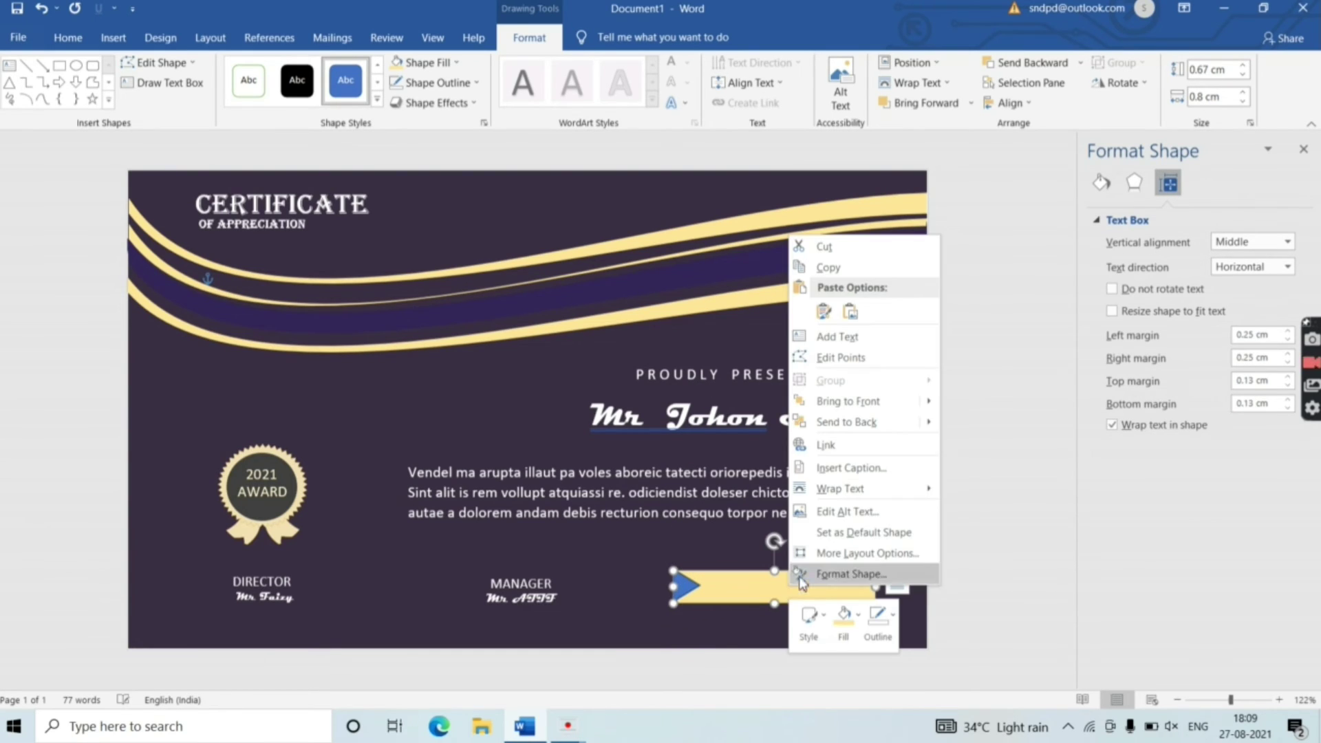
pyautogui.click(823, 311)
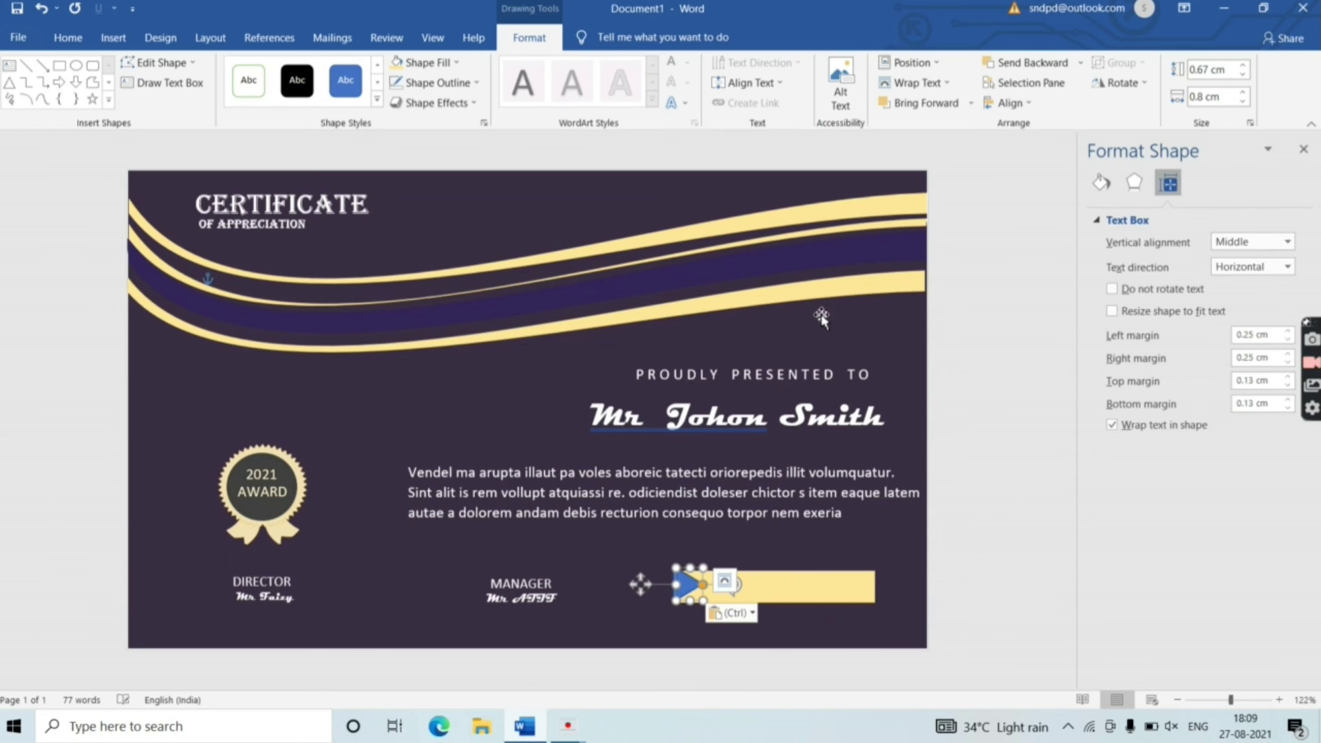
pyautogui.moveTo(687, 594); pyautogui.dragTo(813, 585)
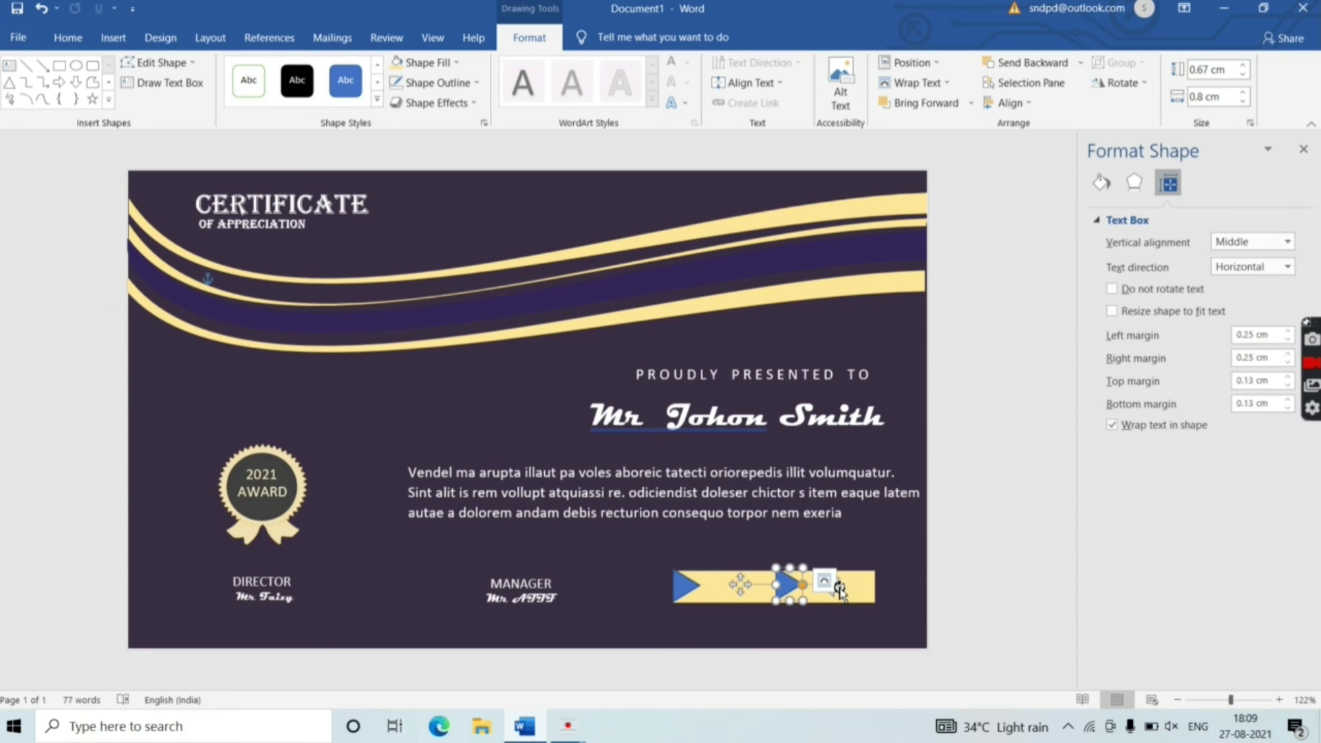
pyautogui.moveTo(839, 591)
pyautogui.mouseDown()
pyautogui.moveTo(747, 584)
pyautogui.moveTo(868, 589)
pyautogui.mouseUp()
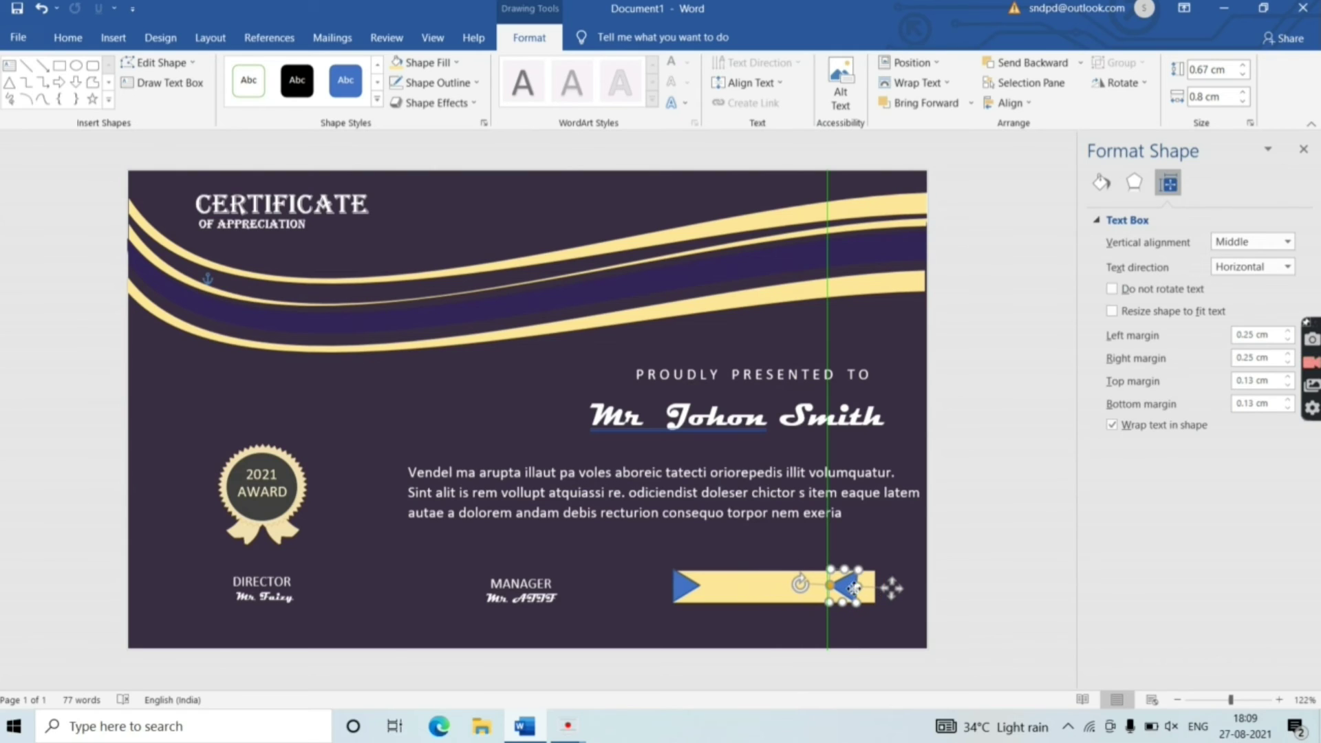
# Give both triangles no outline and the background purple fill
pyautogui.click(684, 586)
pyautogui.click(437, 83)
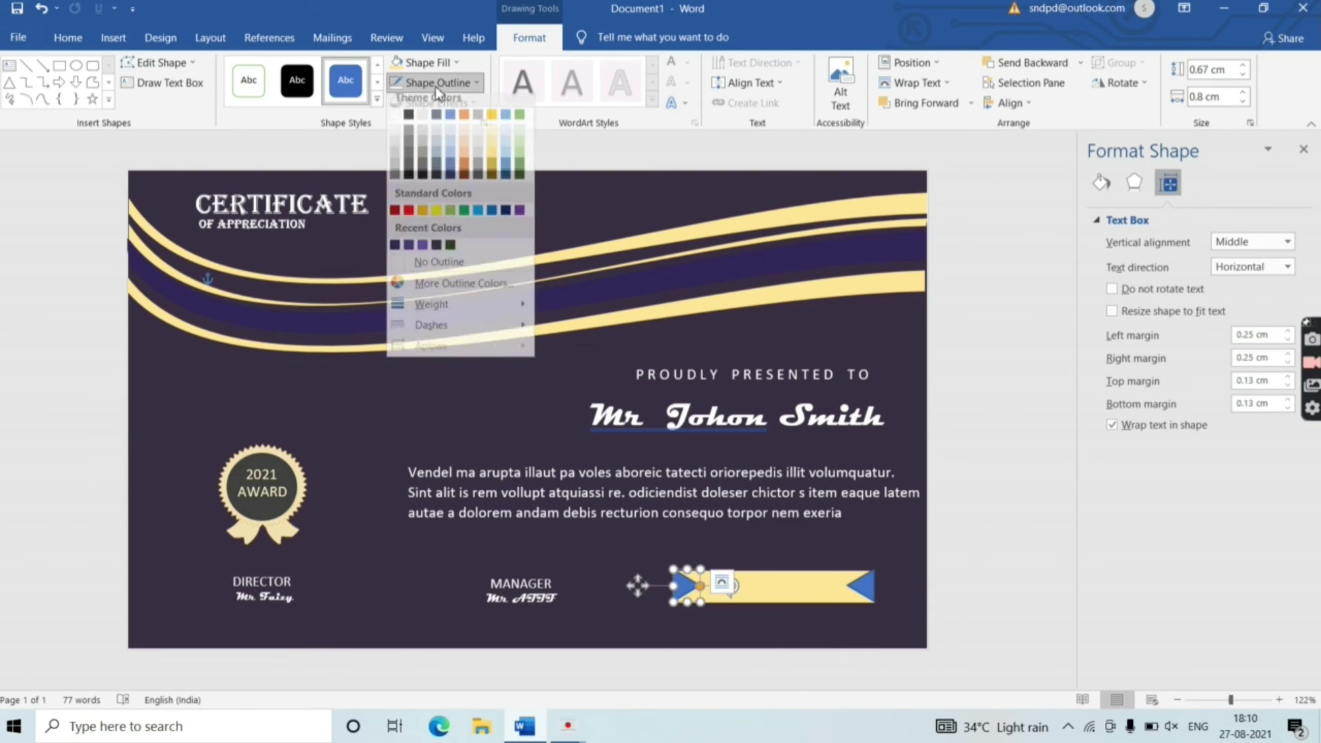
pyautogui.click(431, 269)
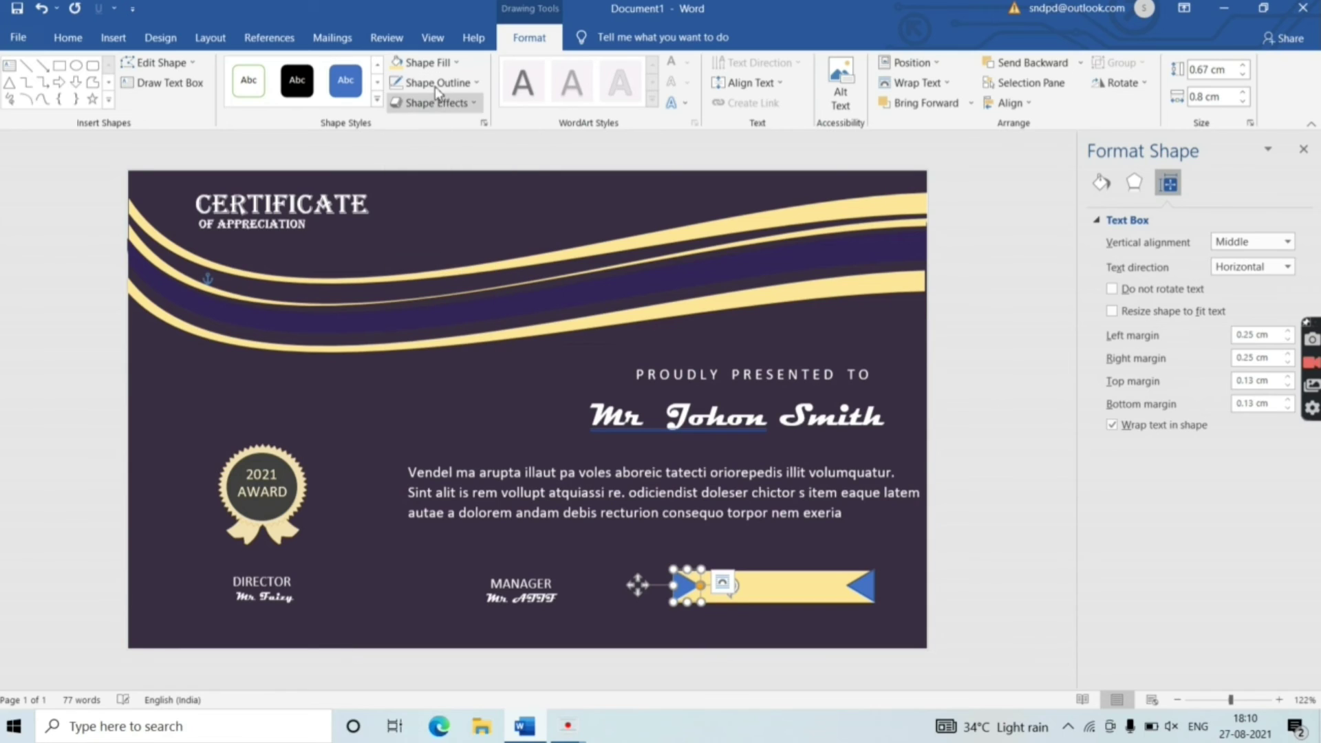
pyautogui.click(431, 63)
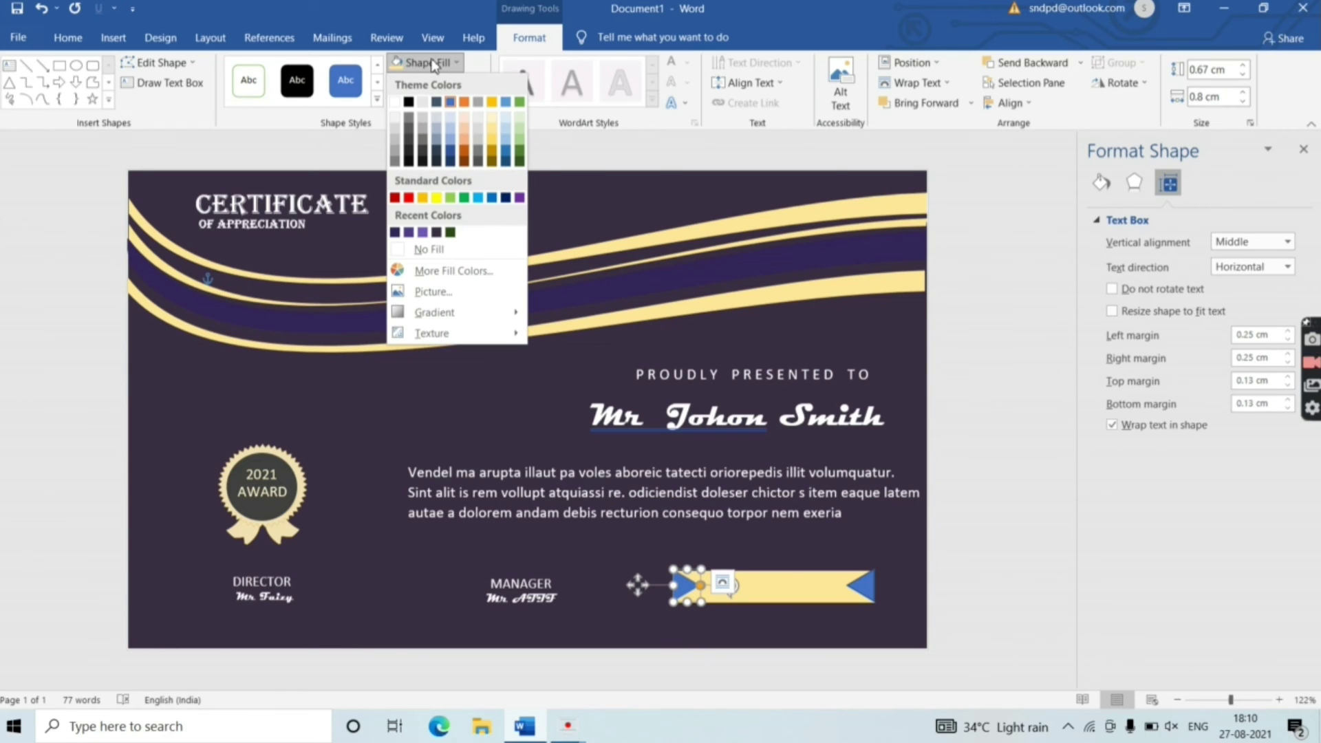
pyautogui.click(412, 248)
pyautogui.click(870, 586)
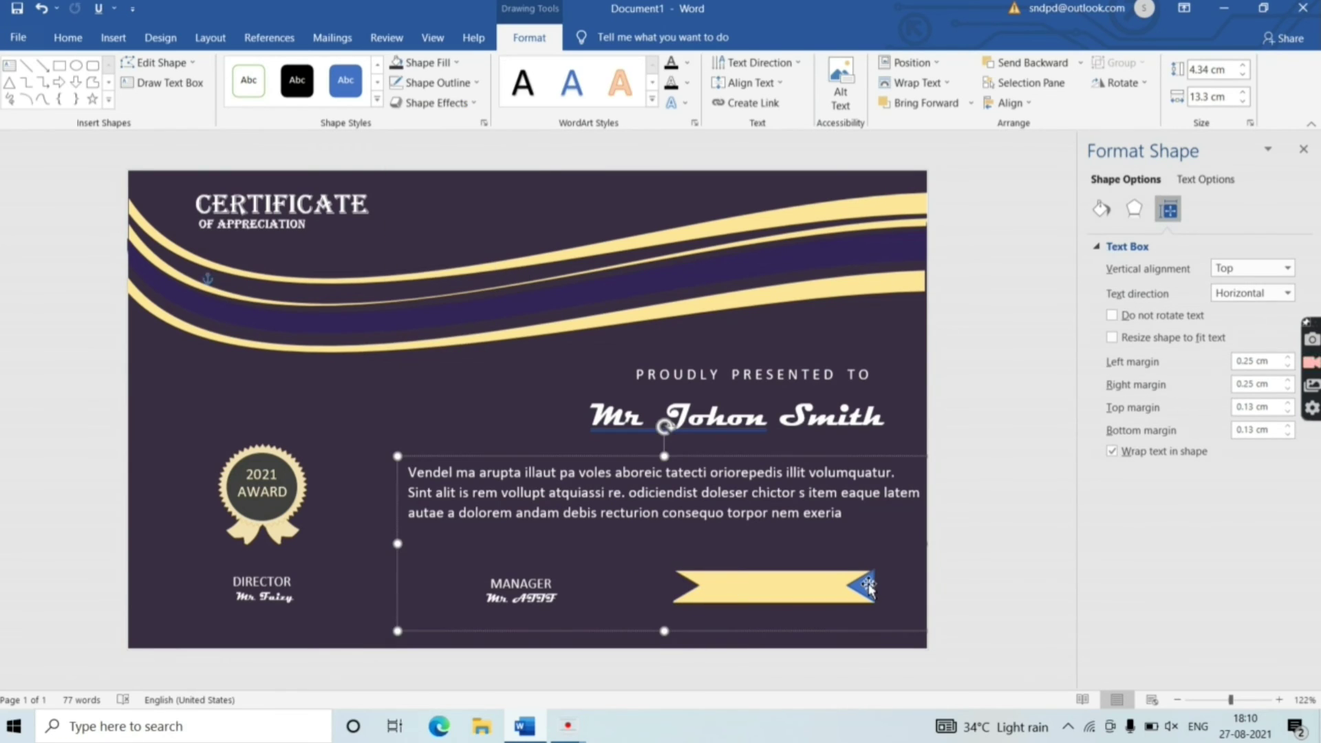
pyautogui.click(868, 587)
pyautogui.click(433, 82)
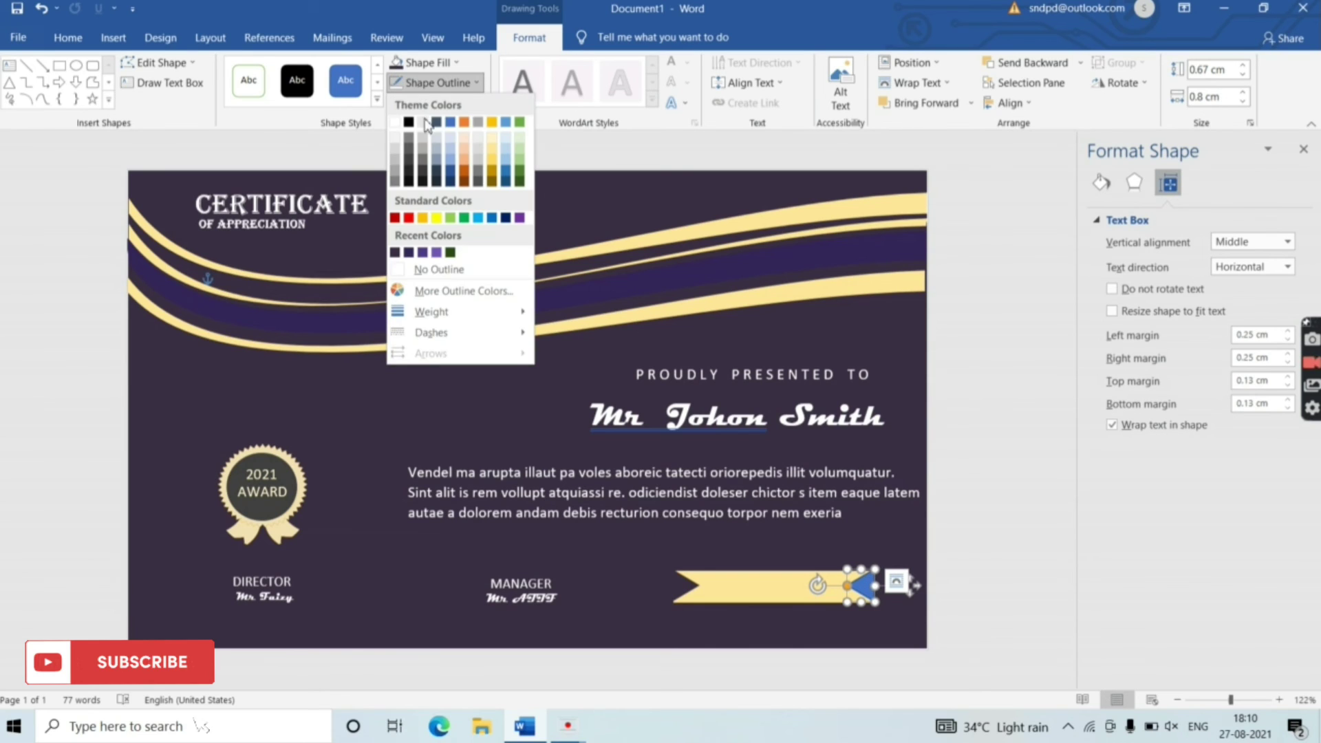
pyautogui.click(434, 269)
pyautogui.click(441, 64)
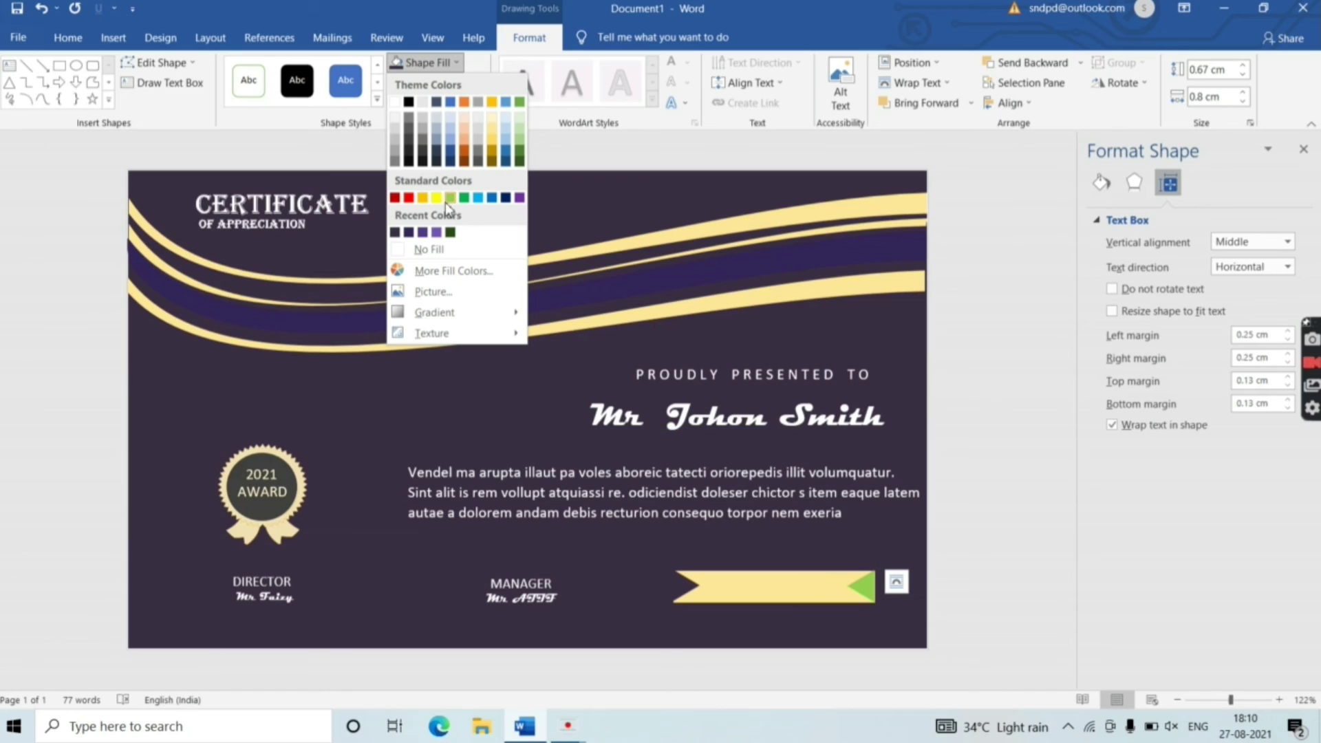
pyautogui.click(397, 233)
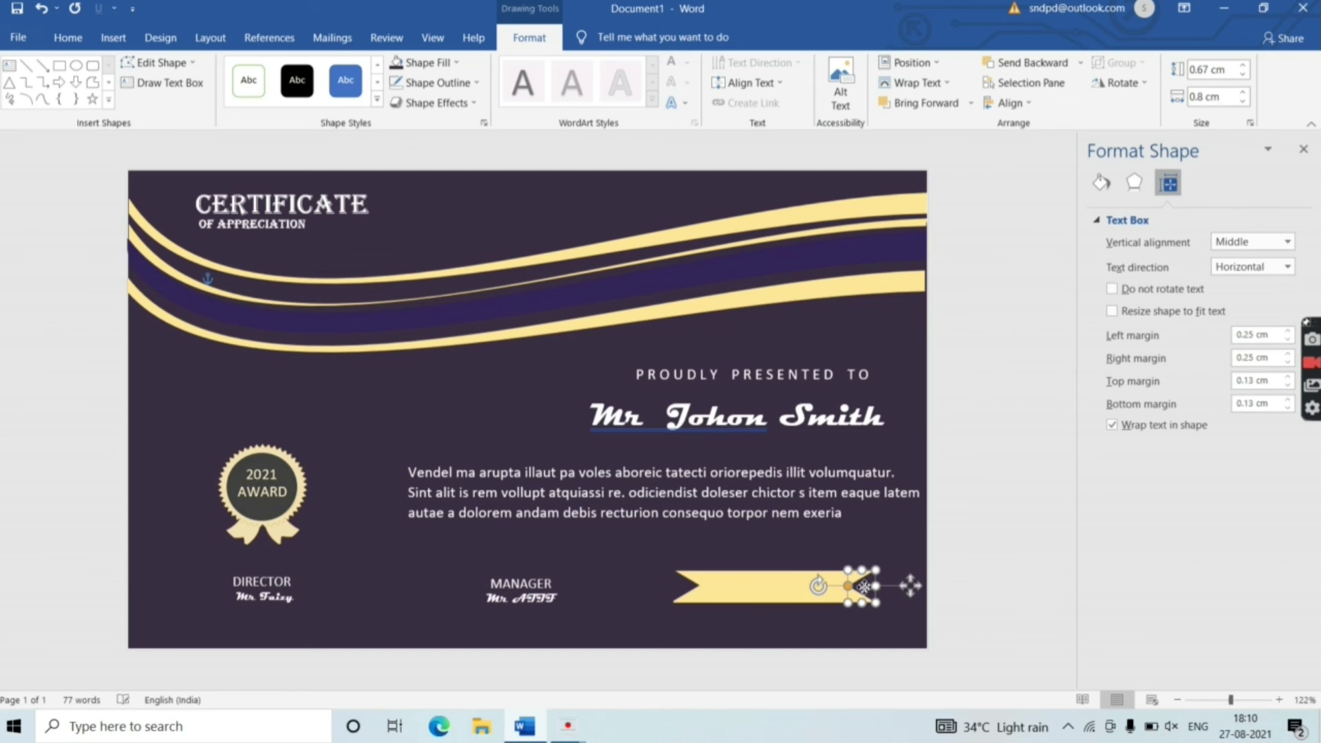
pyautogui.click(862, 549)
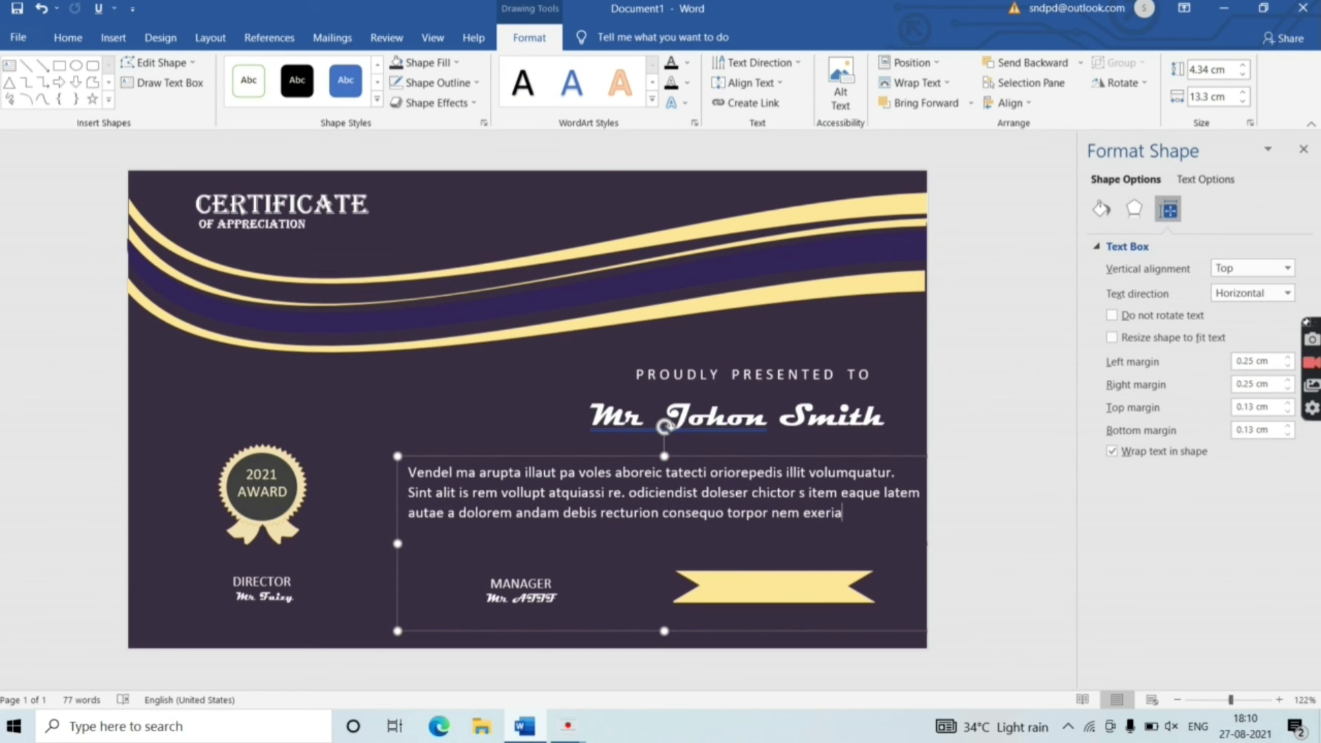
# Draw a text box over the gold ribbon reading 'Finished - 2021'
pyautogui.click(9, 65)
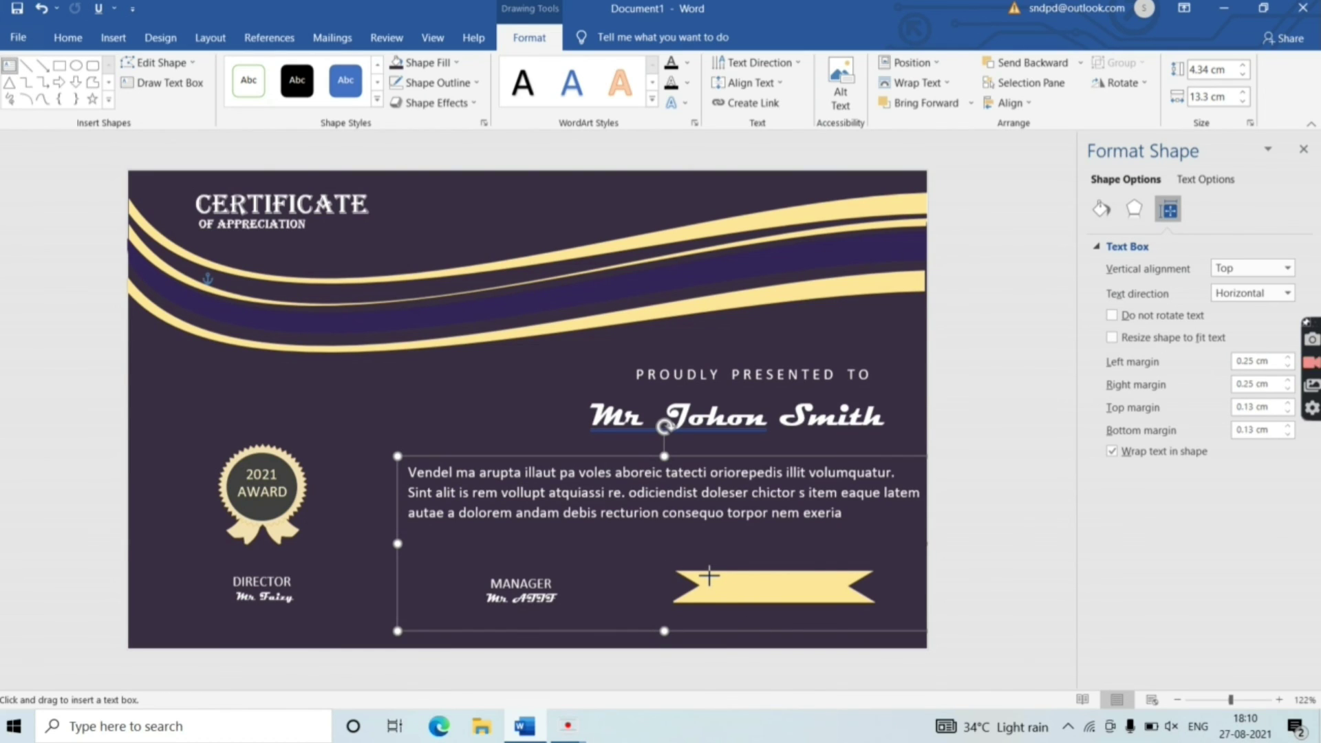
pyautogui.moveTo(709, 575); pyautogui.dragTo(840, 602)
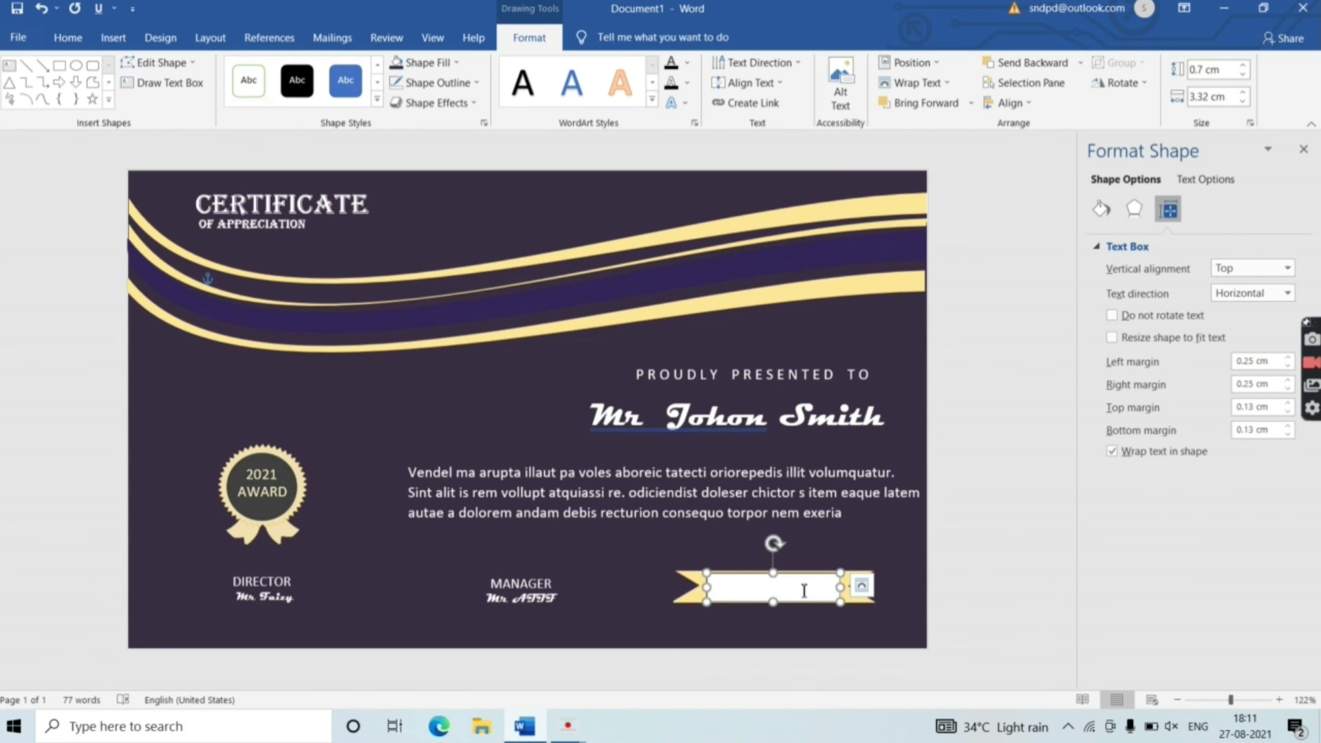
pyautogui.write('Finished - 2021')
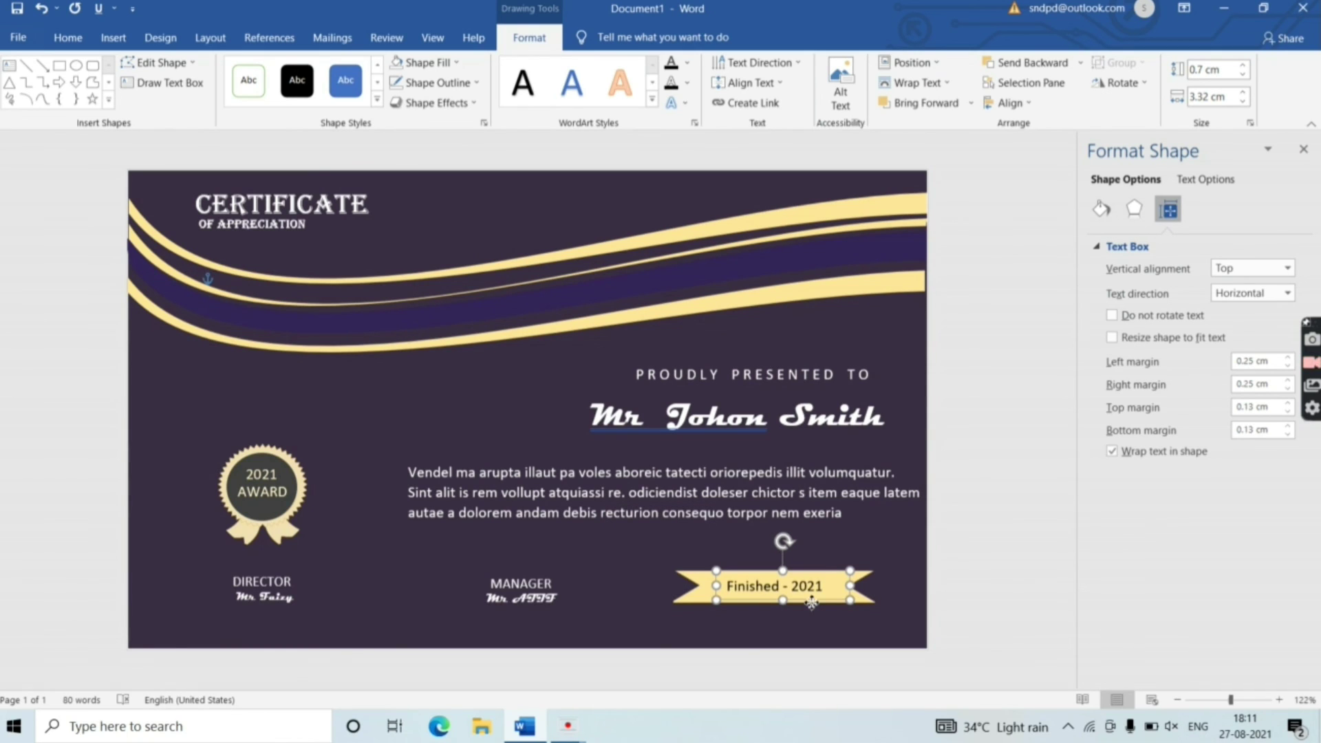
# Set the ribbon text to 12 pt and centre the box on the banner
pyautogui.click(821, 585)
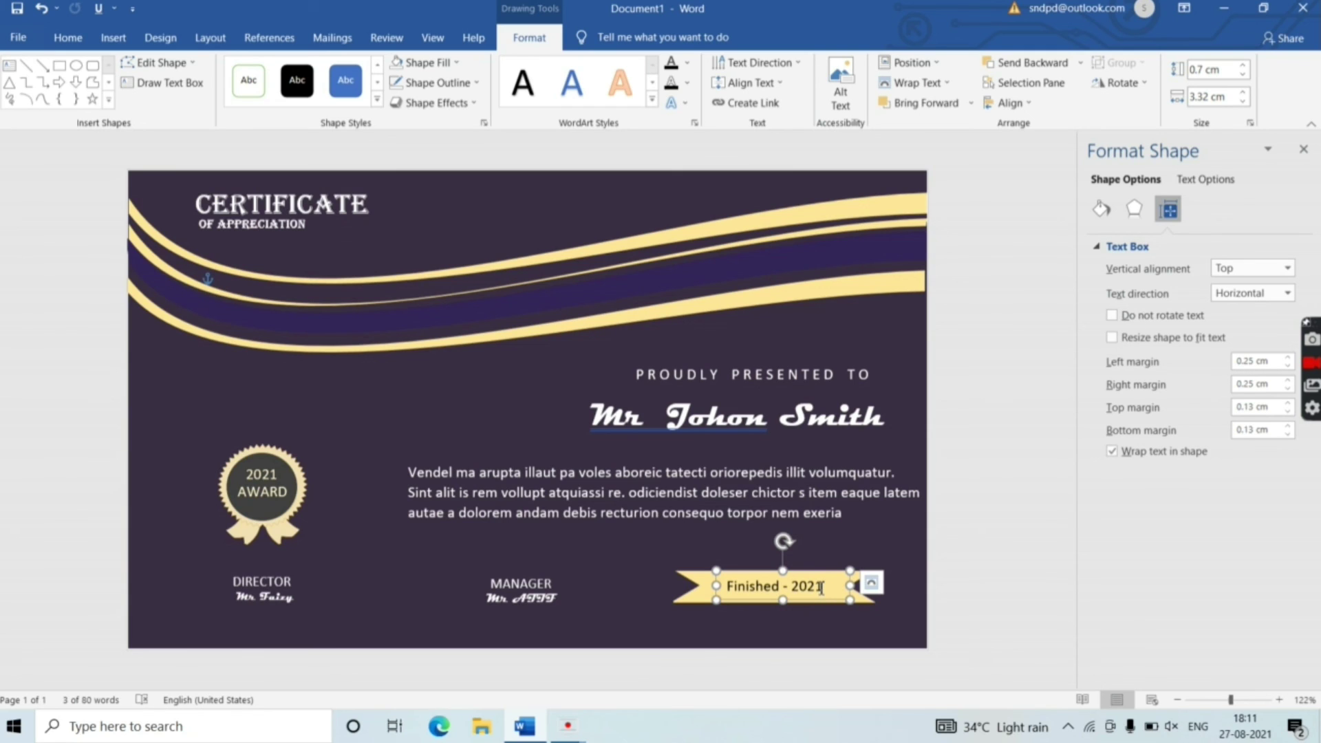
pyautogui.moveTo(820, 588); pyautogui.dragTo(723, 586)
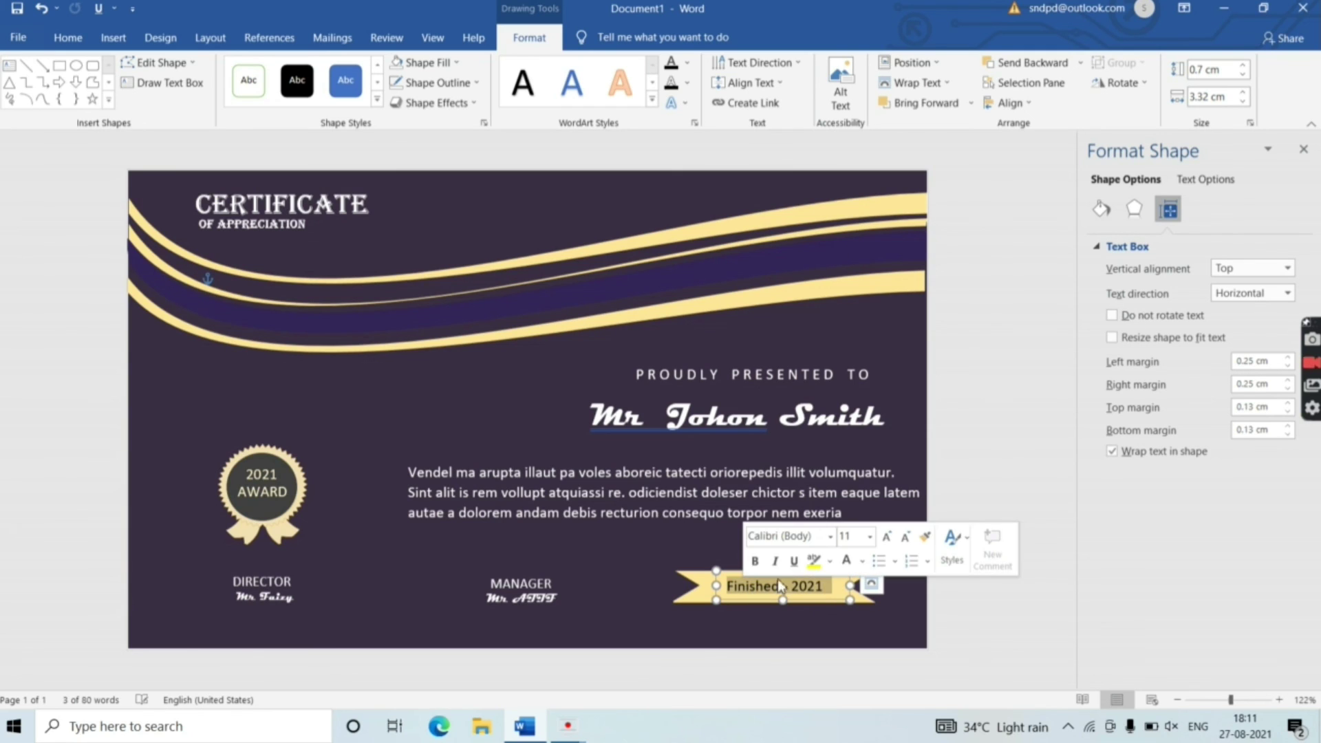
pyautogui.click(869, 537)
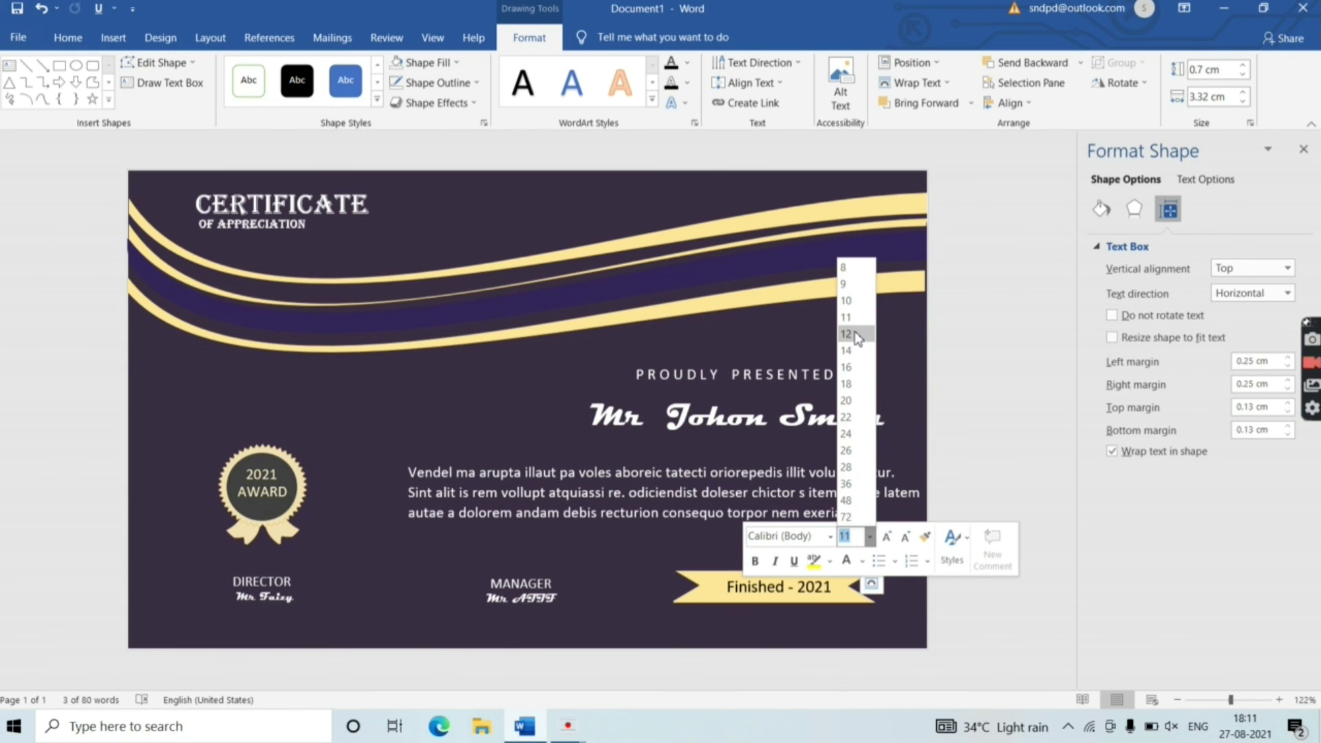
pyautogui.click(855, 335)
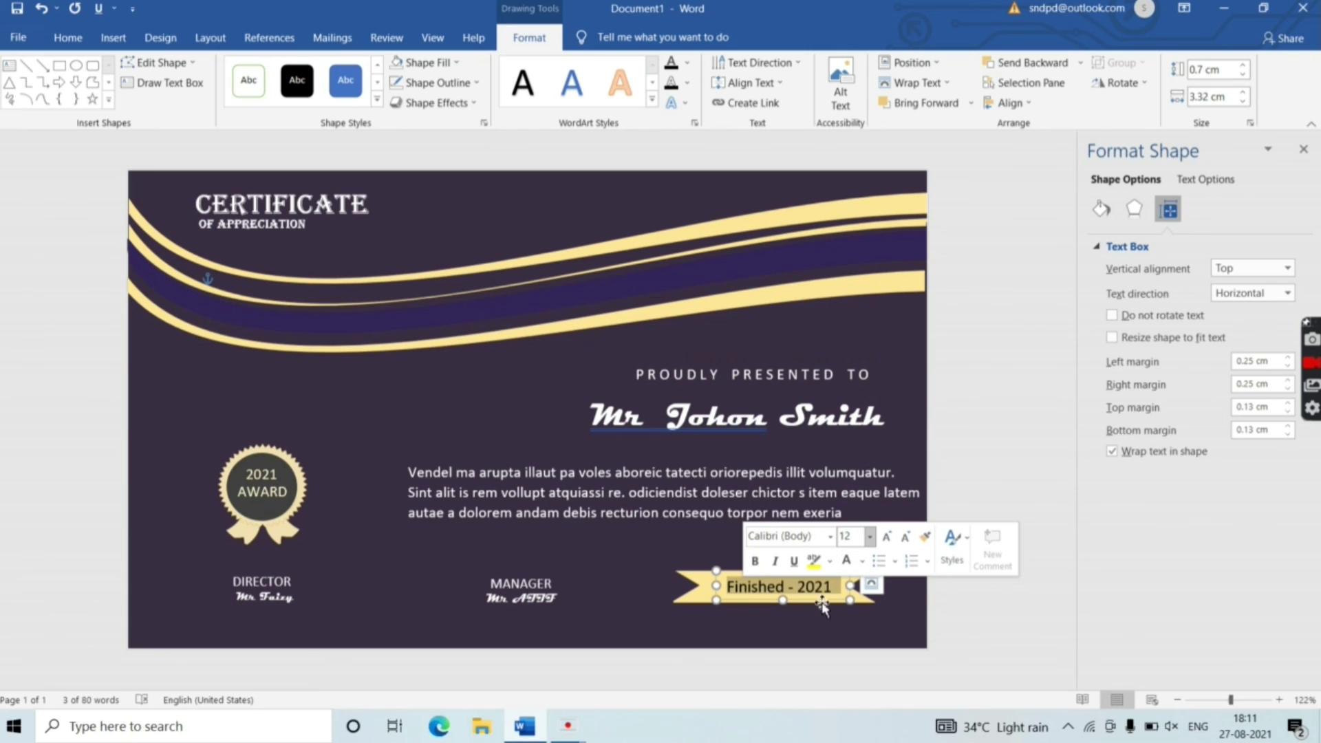
pyautogui.moveTo(822, 604); pyautogui.dragTo(816, 600)
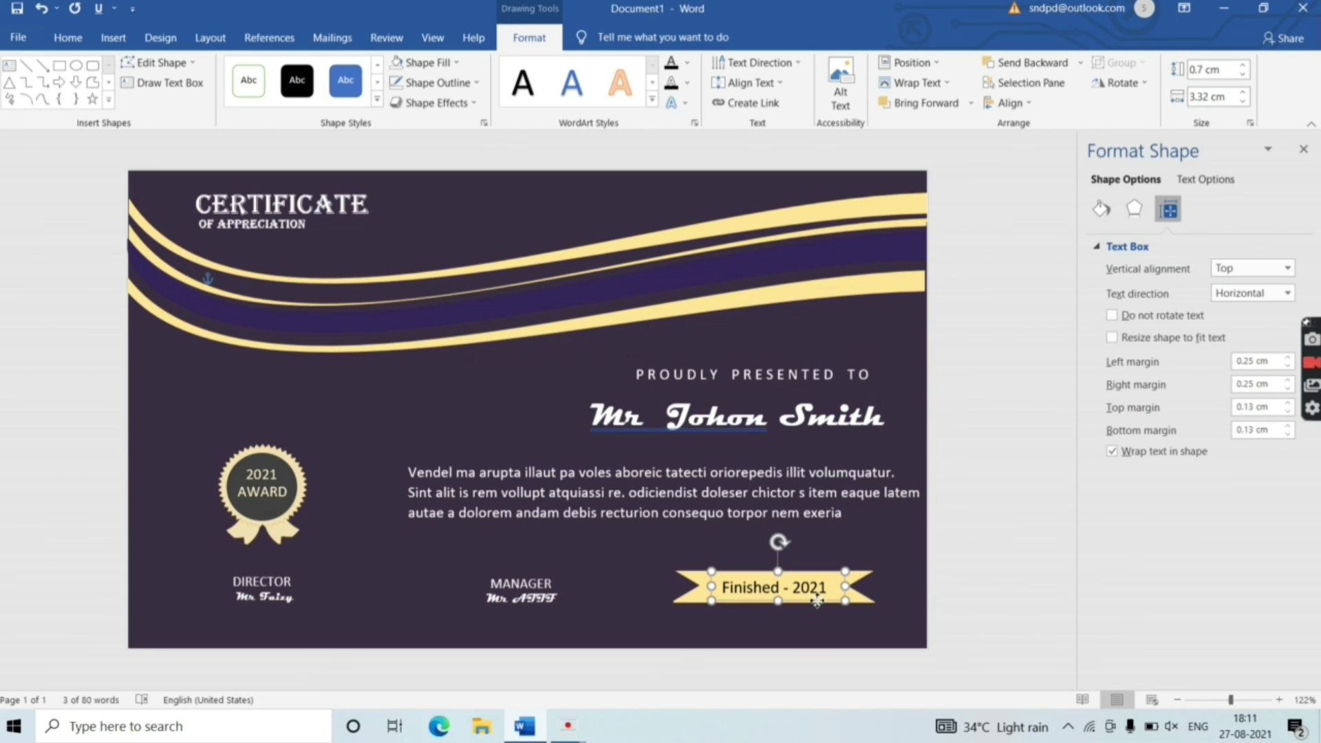
pyautogui.moveTo(816, 600); pyautogui.dragTo(816, 599)
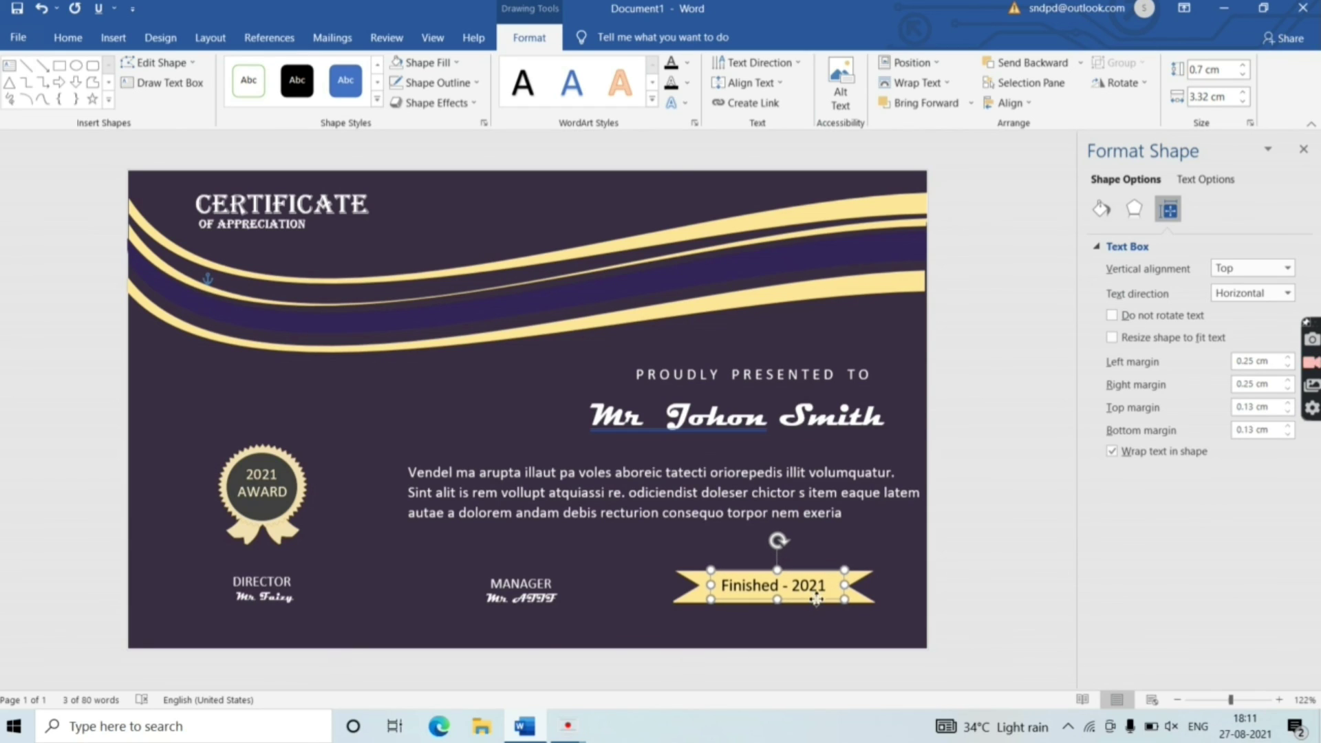
pyautogui.click(653, 584)
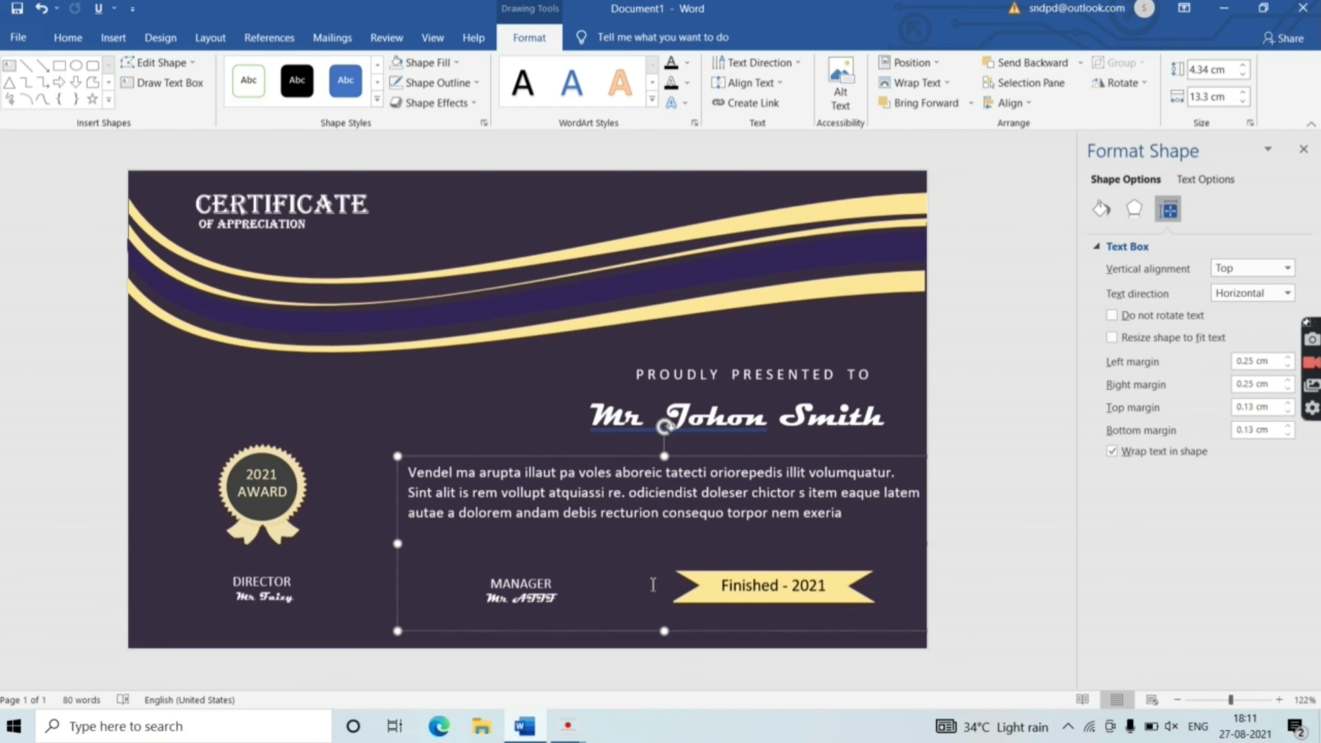
pyautogui.click(366, 509)
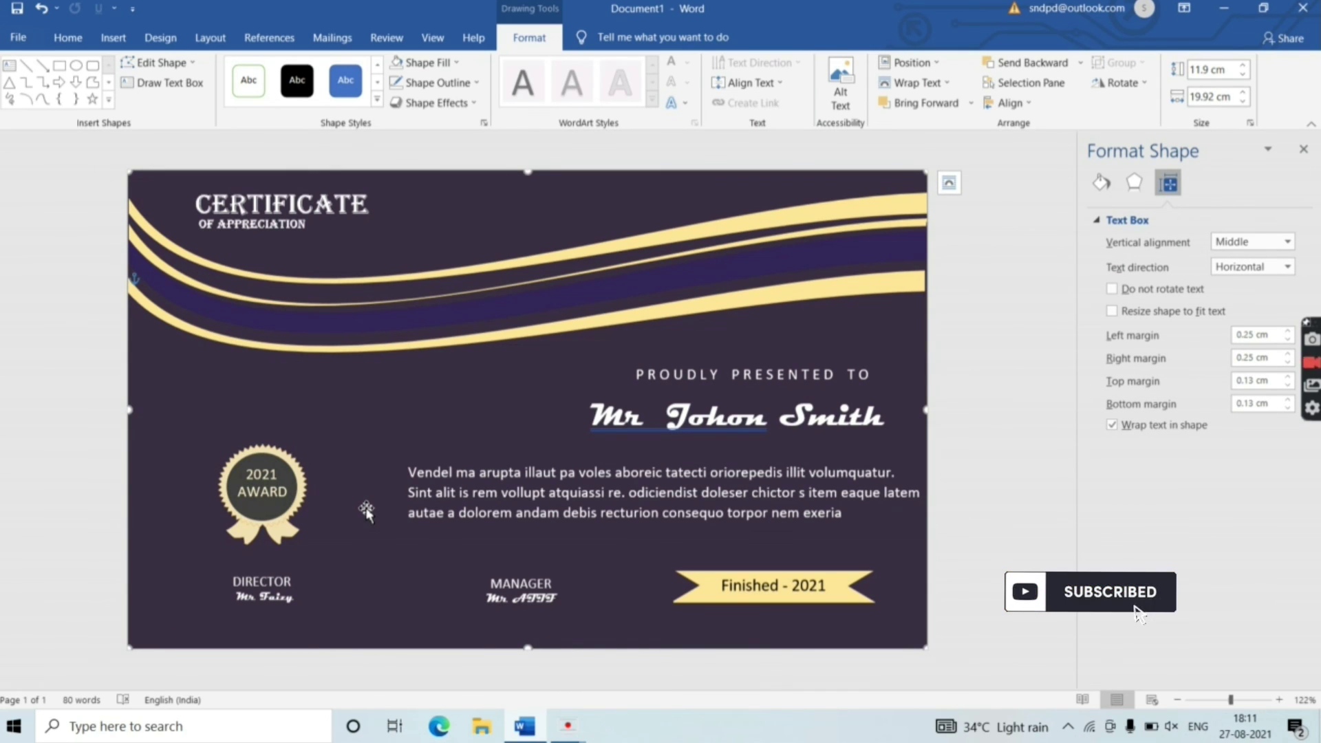
pyautogui.click(657, 430)
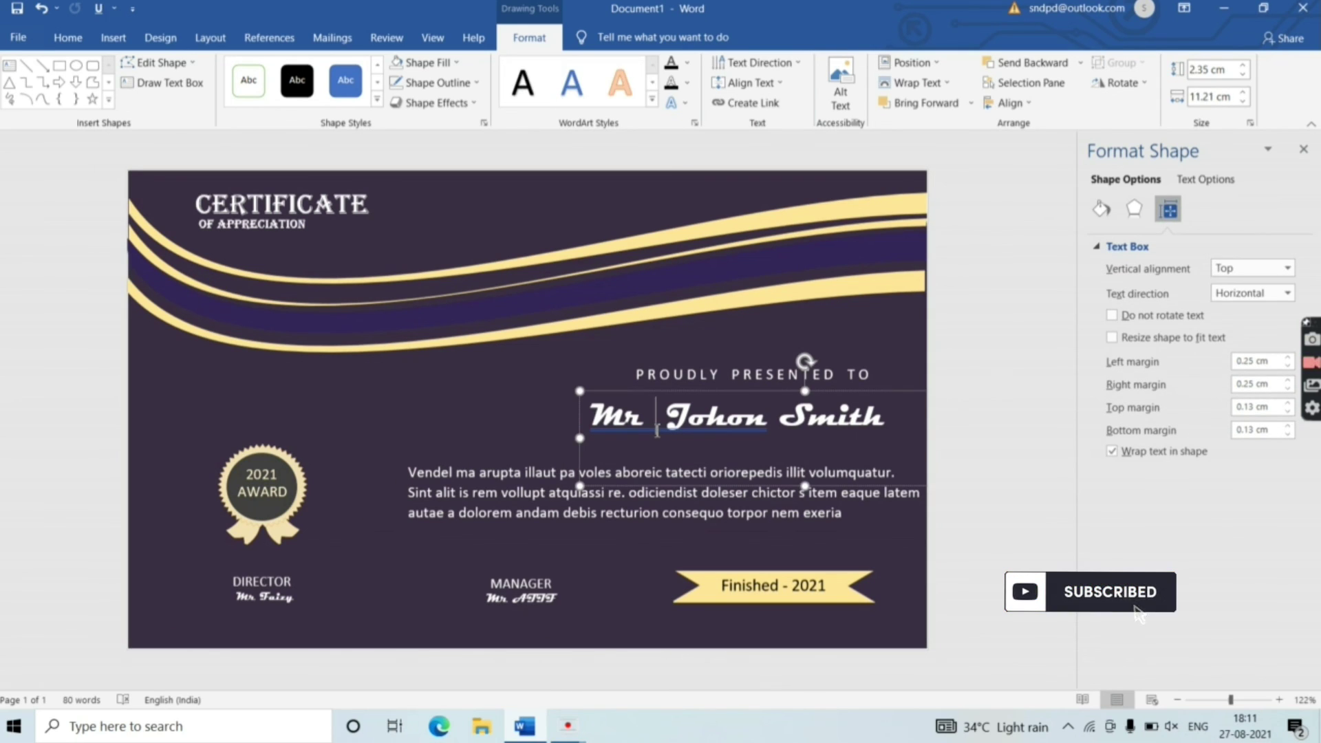
pyautogui.press('Escape')
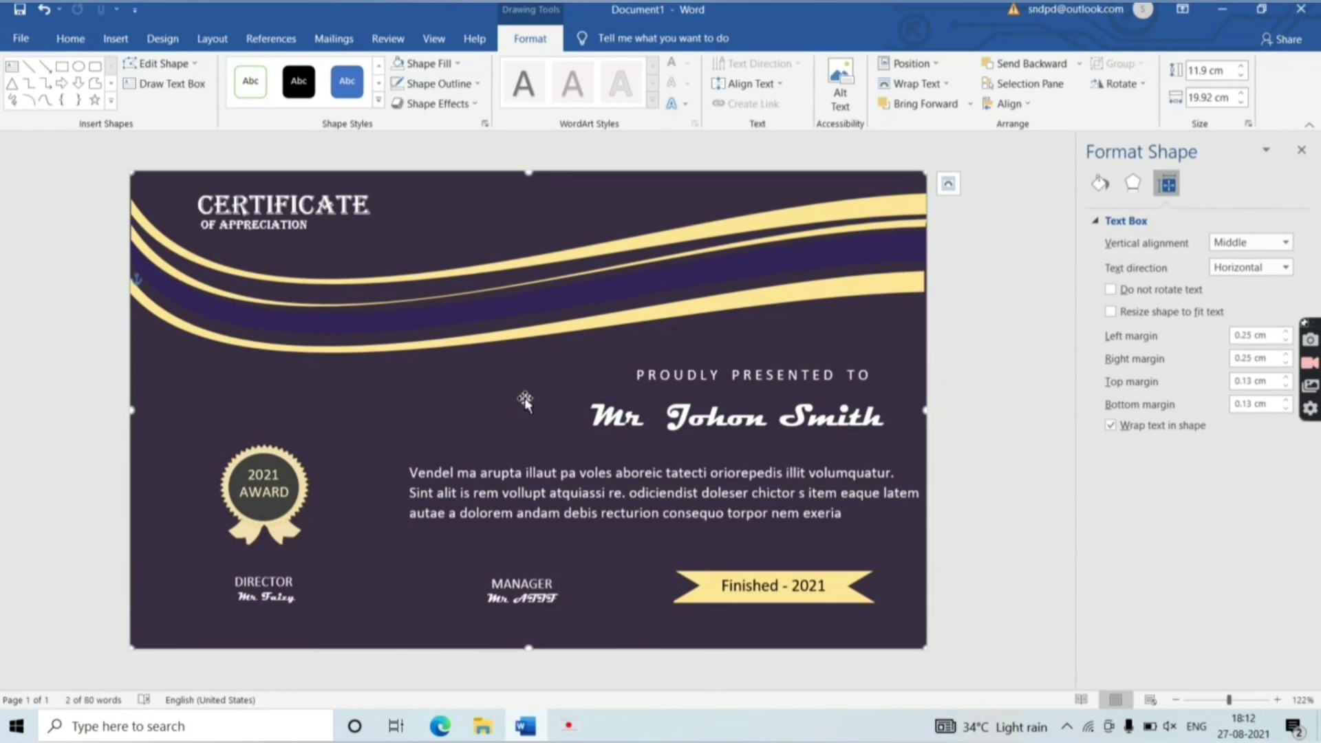